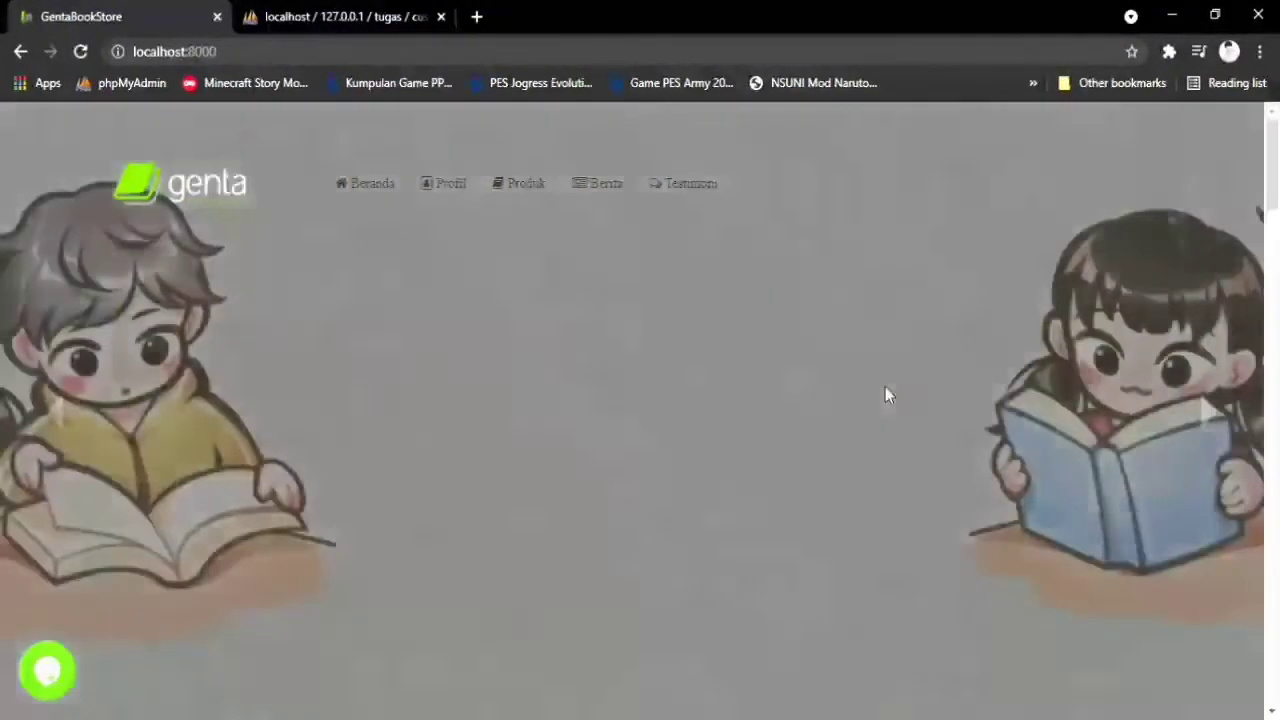
Scroll through the home page sections down to the footer and back up slightly
scroll(887, 388, down, 1)
scroll(887, 398, down, 3)
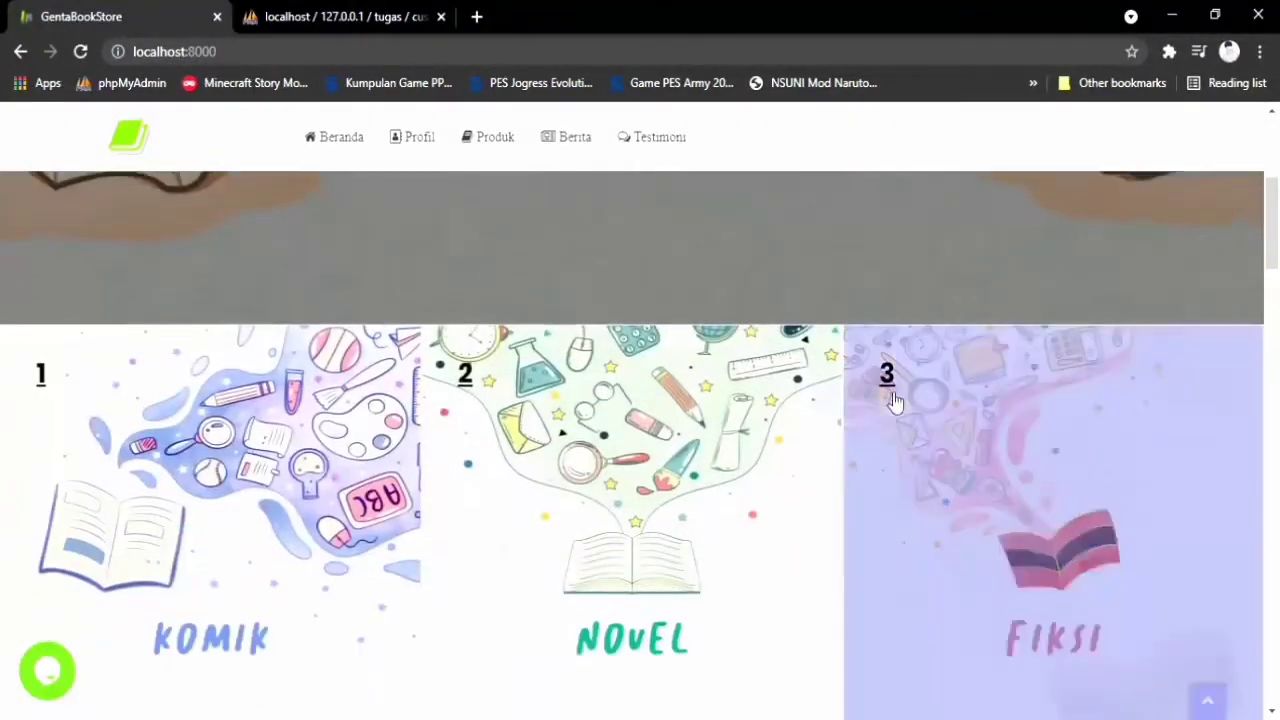
scroll(897, 403, down, 1)
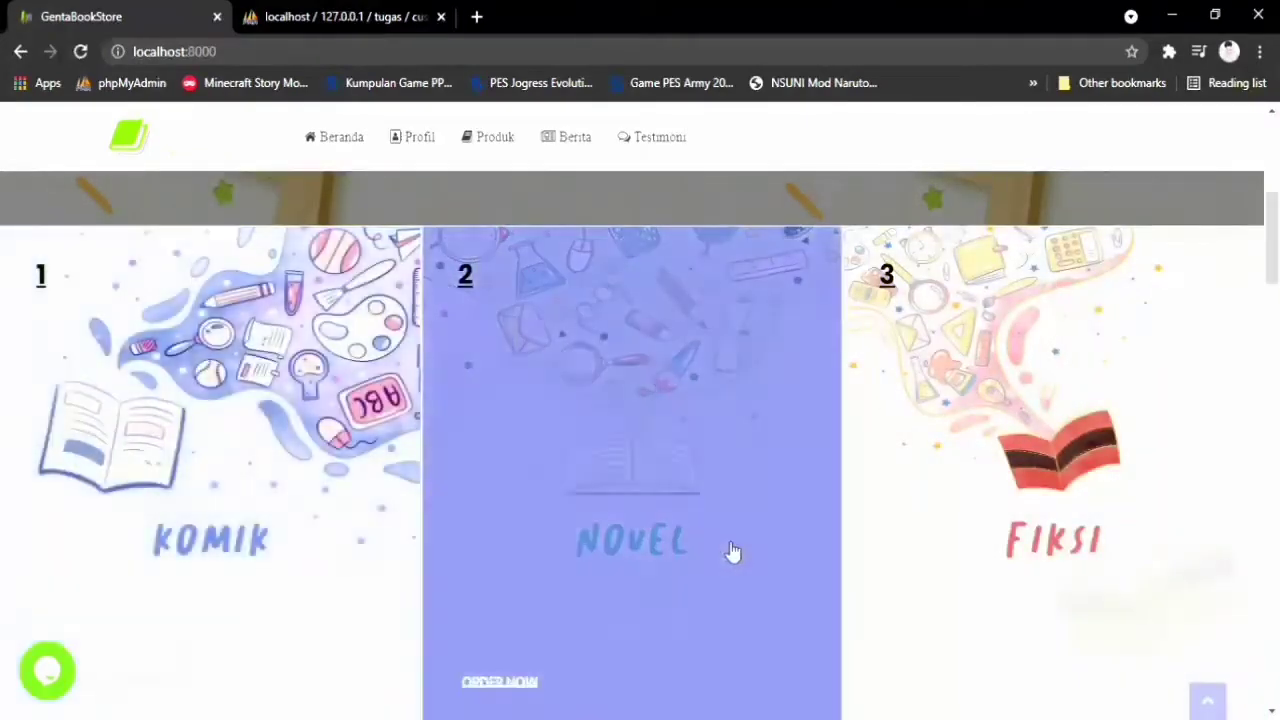
scroll(773, 522, down, 1)
scroll(773, 522, down, 5)
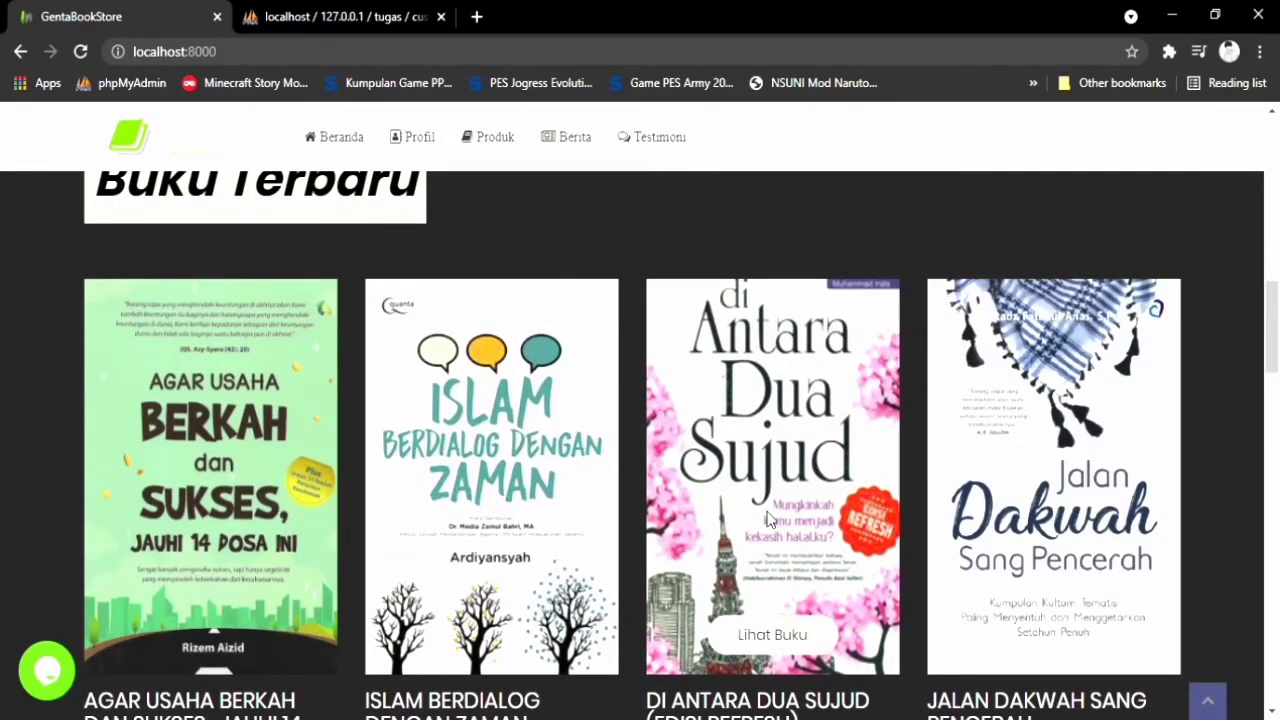
scroll(768, 518, down, 5)
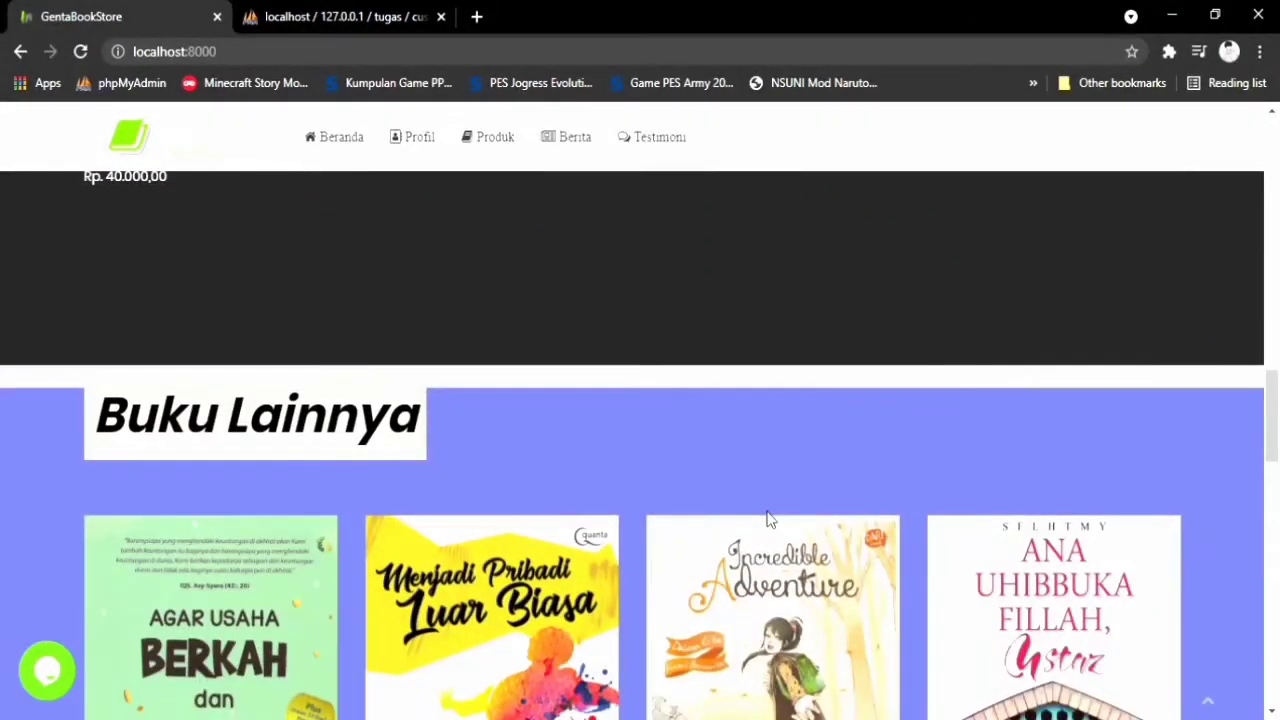
scroll(767, 519, down, 1)
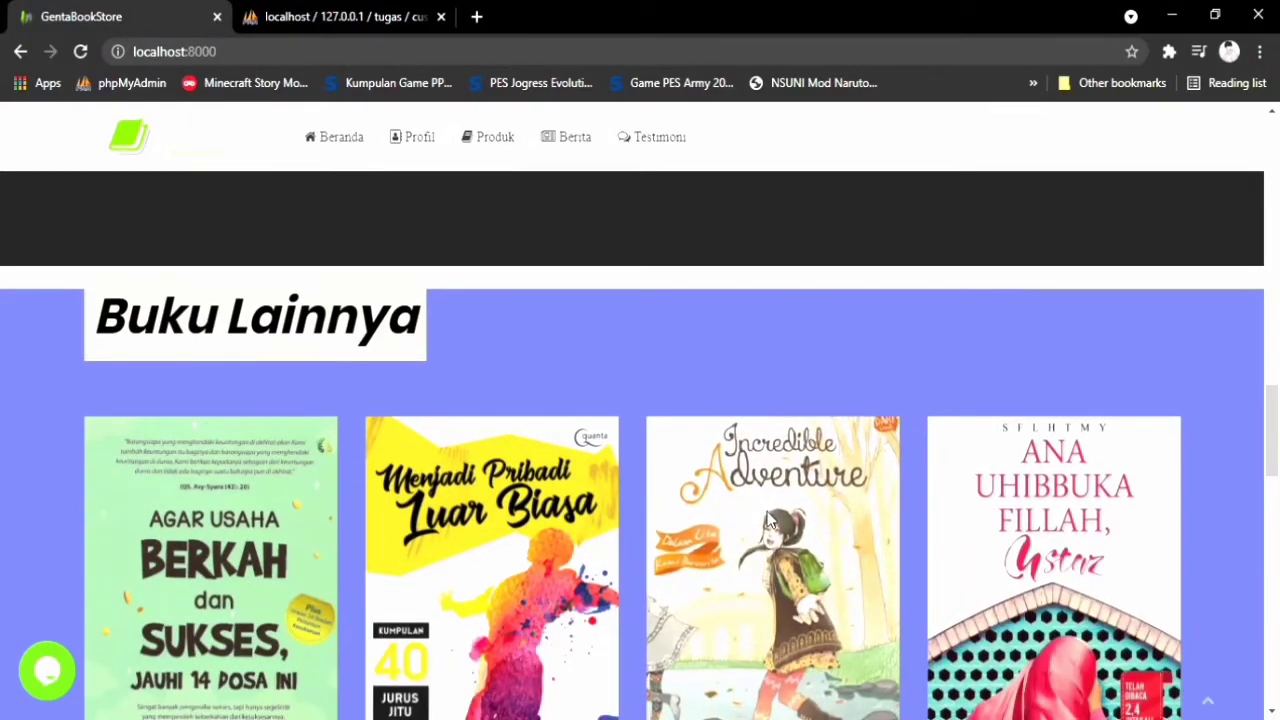
scroll(767, 519, down, 7)
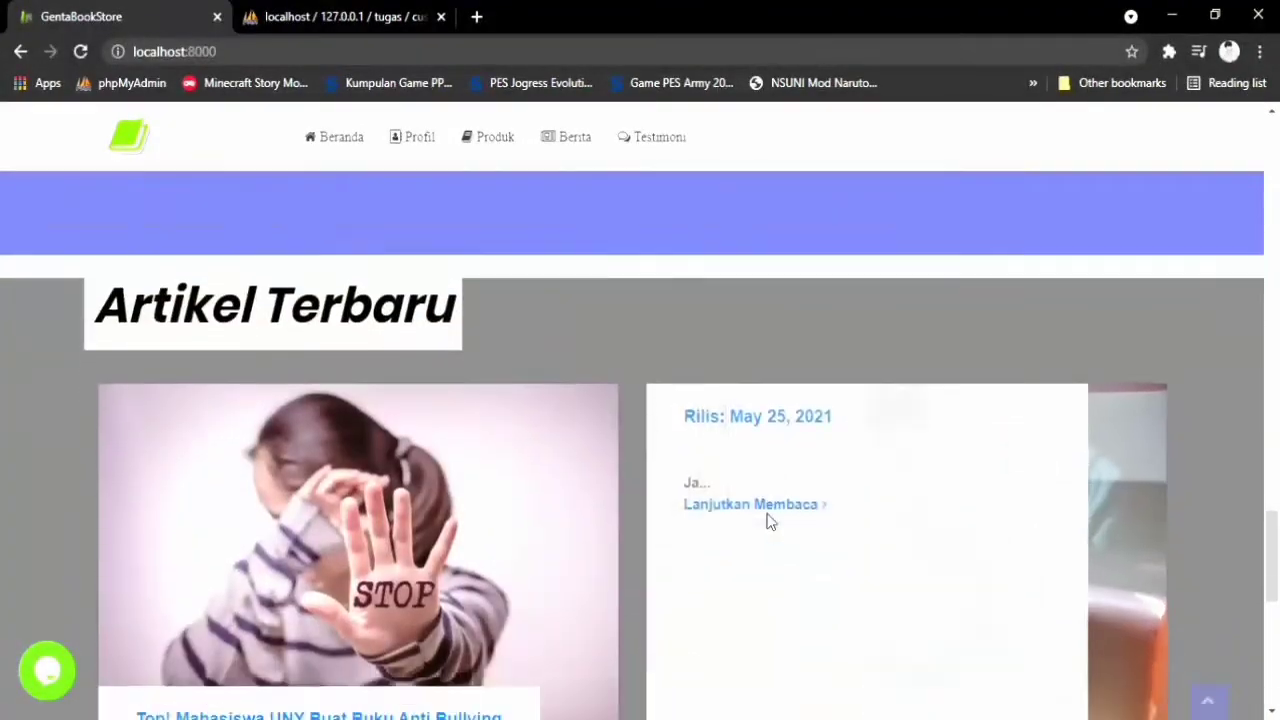
scroll(769, 521, down, 1)
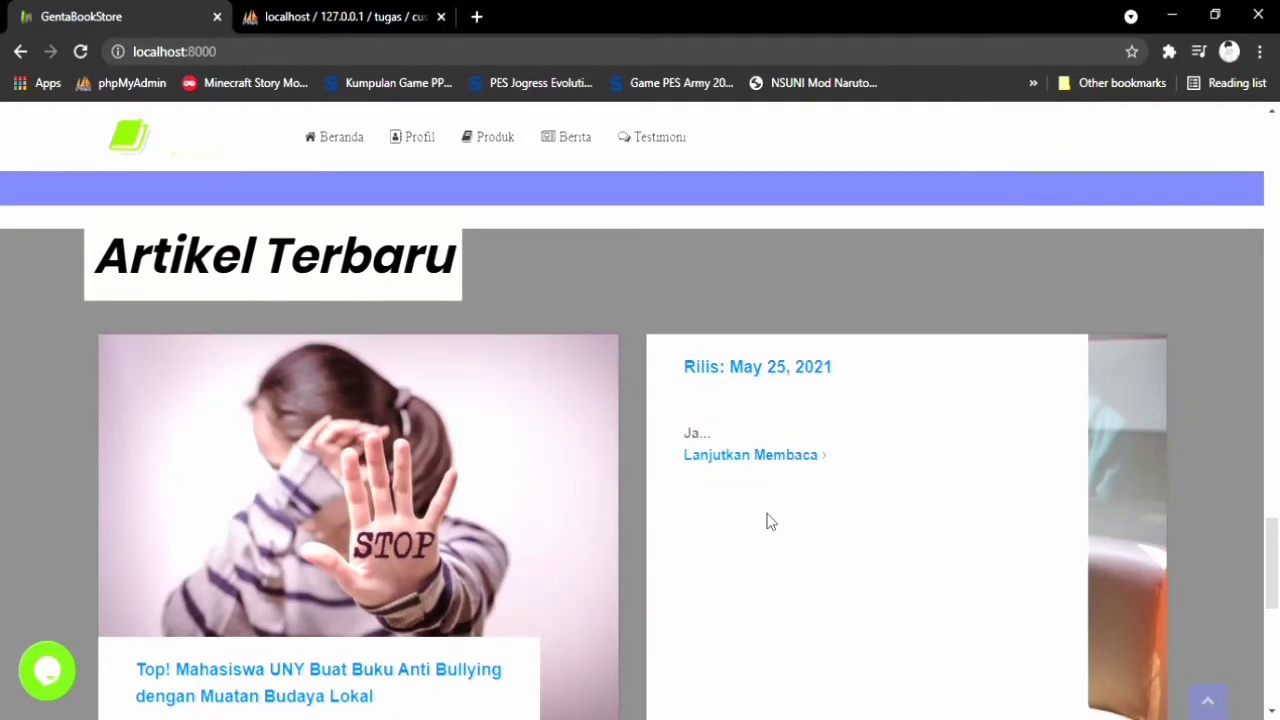
scroll(769, 521, down, 5)
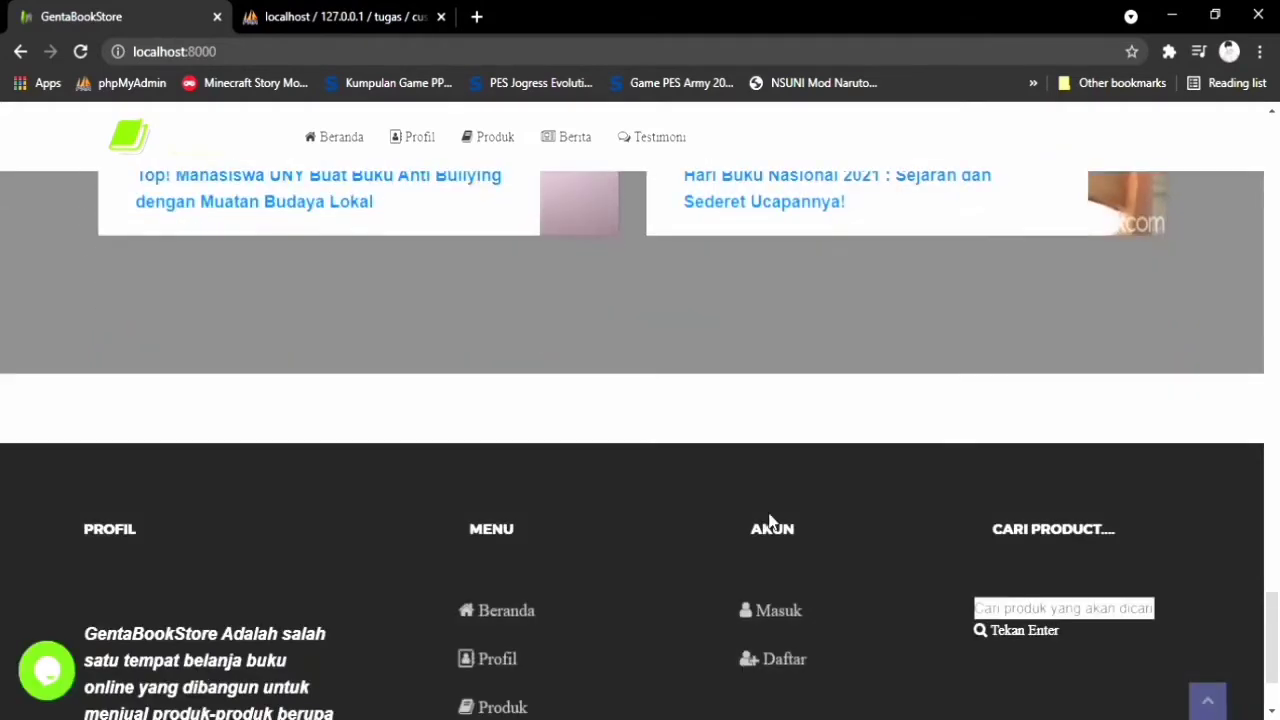
scroll(769, 519, down, 1)
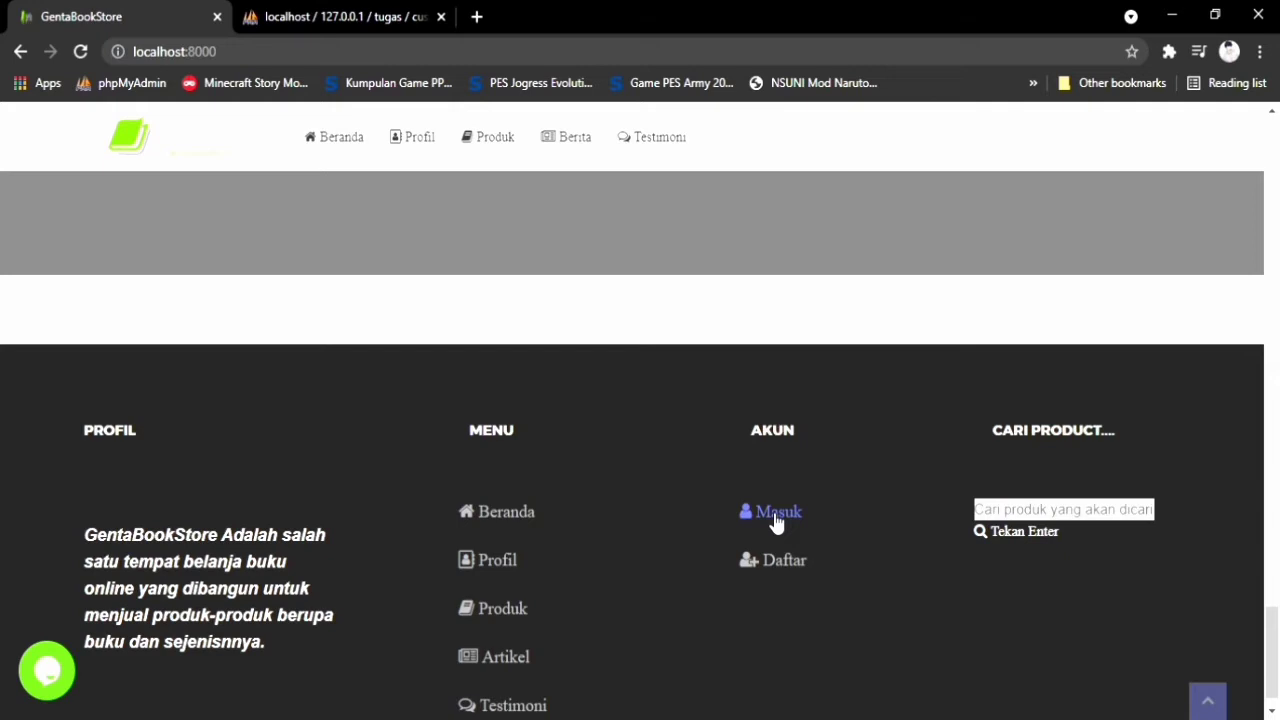
scroll(617, 591, down, 1)
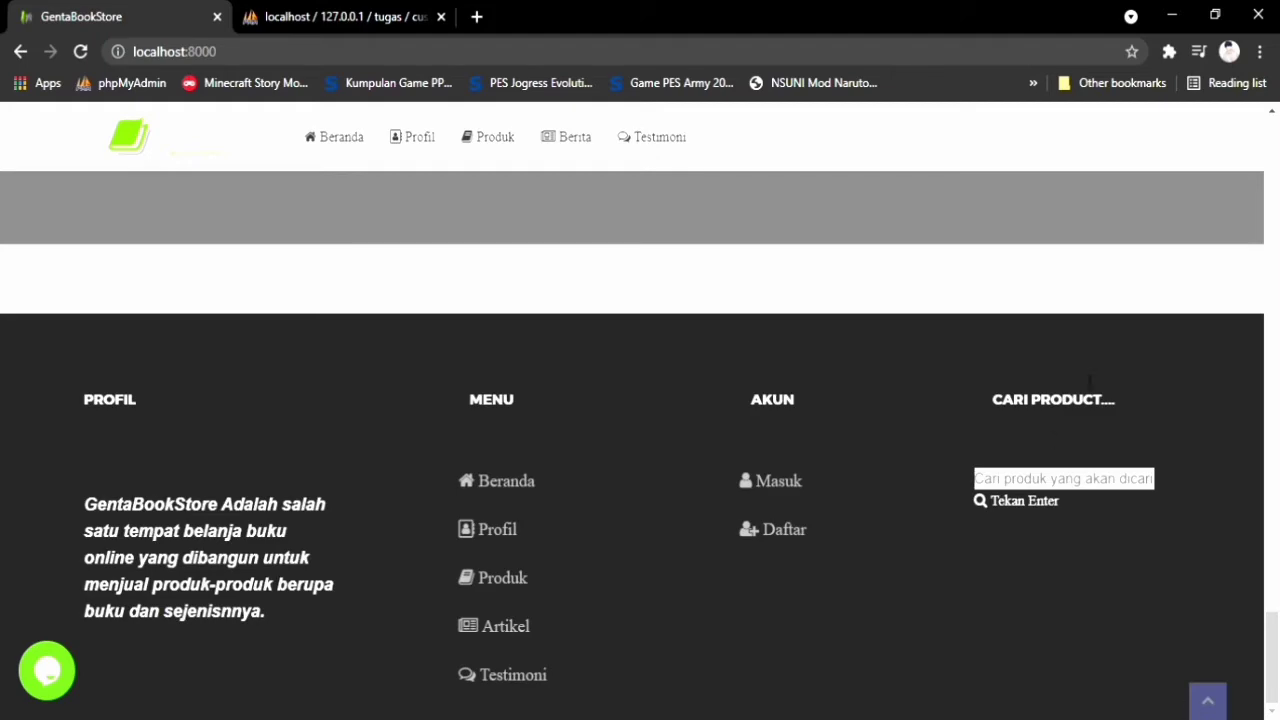
scroll(937, 349, up, 10)
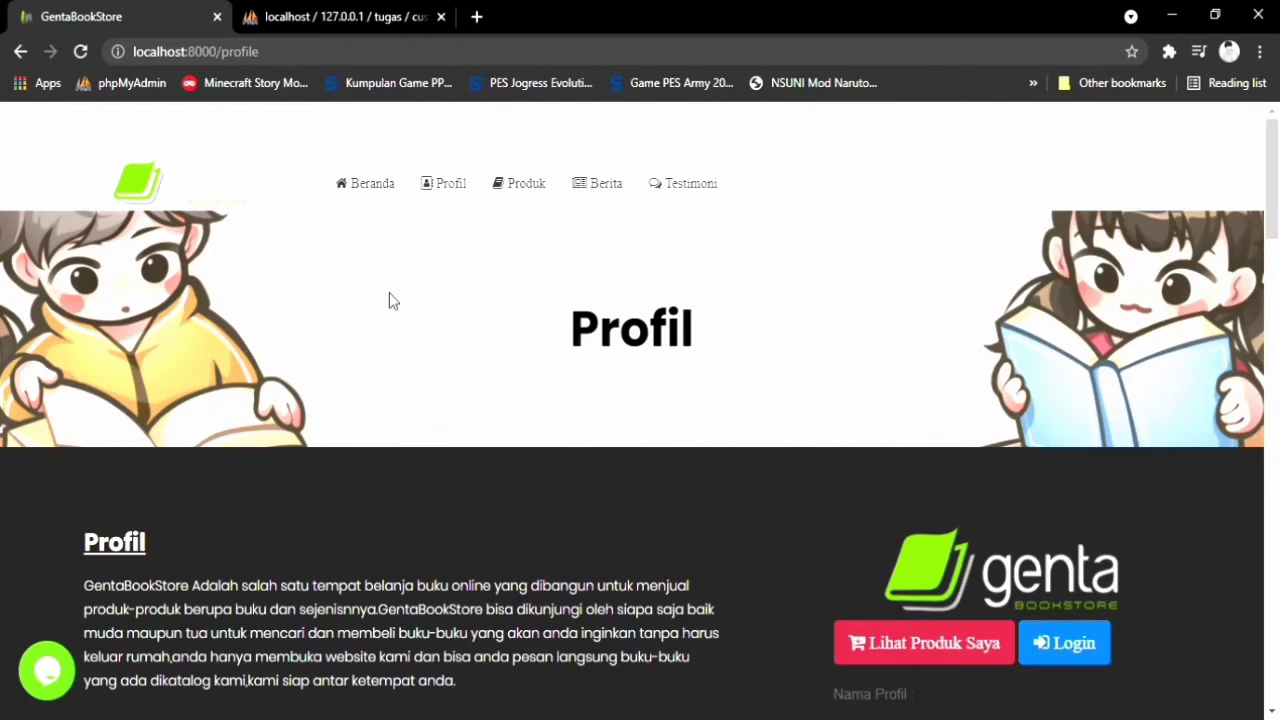
scroll(391, 305, down, 1)
scroll(393, 313, down, 2)
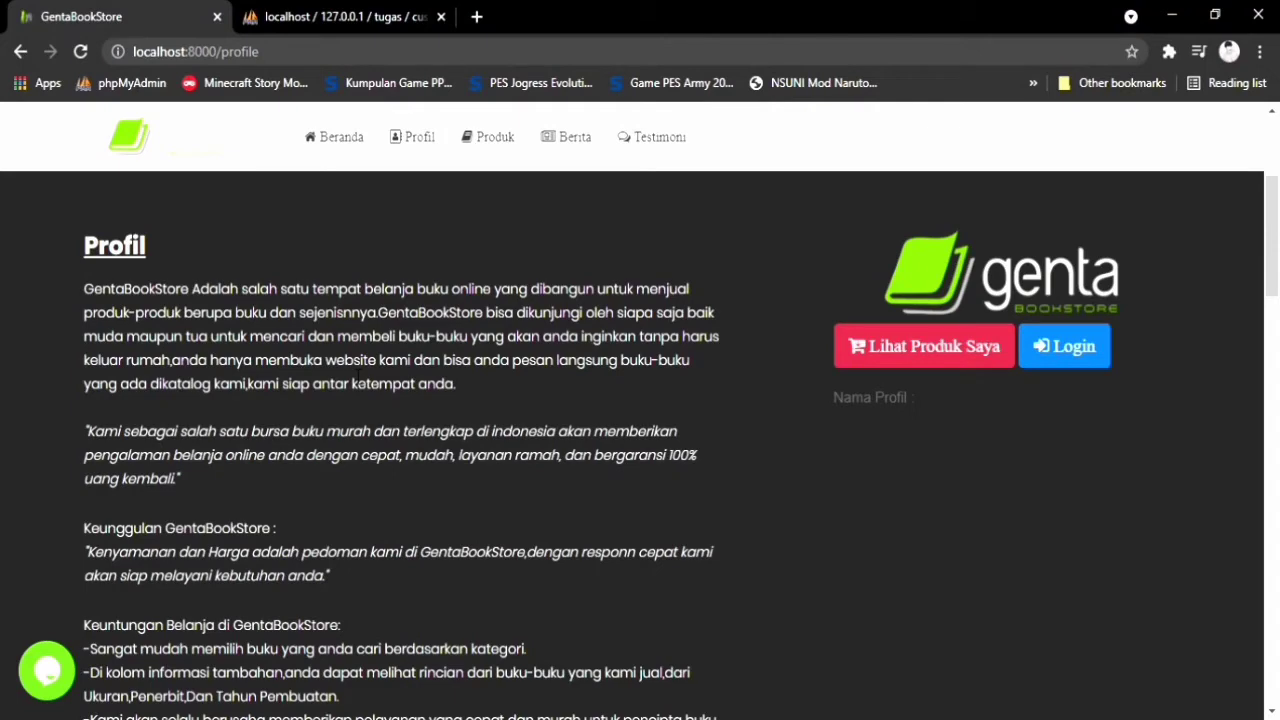
scroll(350, 370, down, 5)
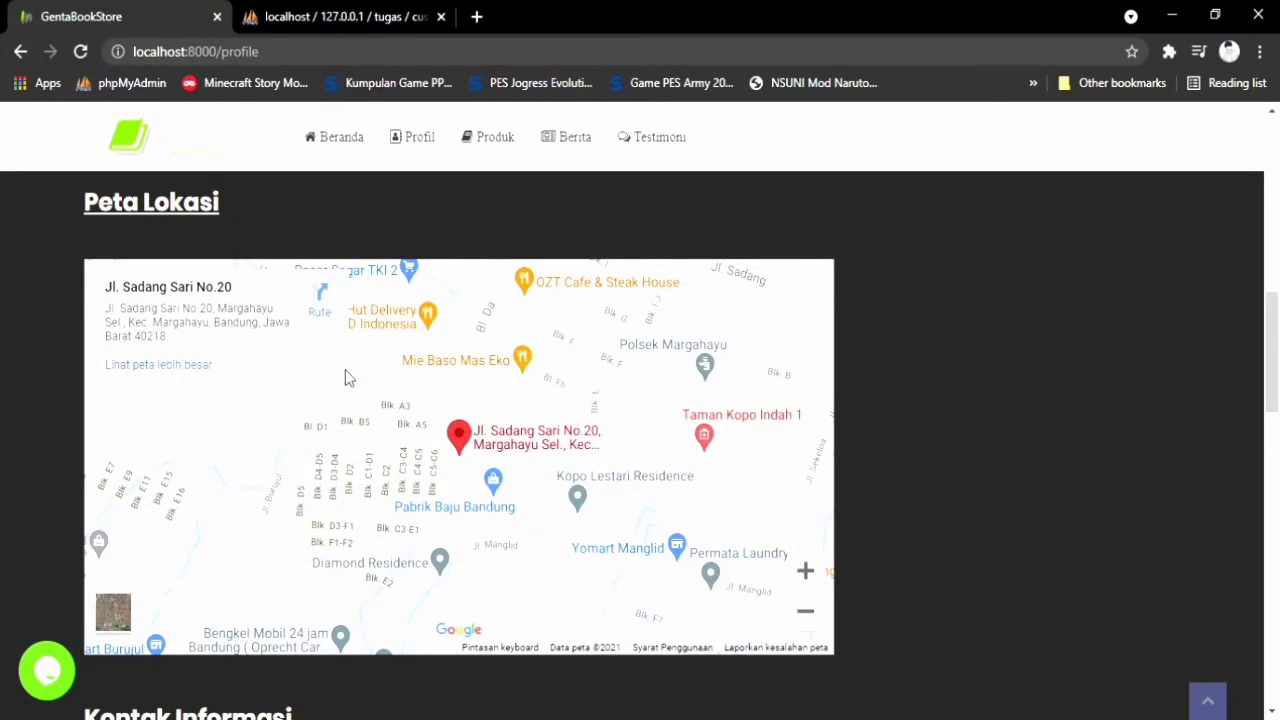
scroll(346, 371, down, 3)
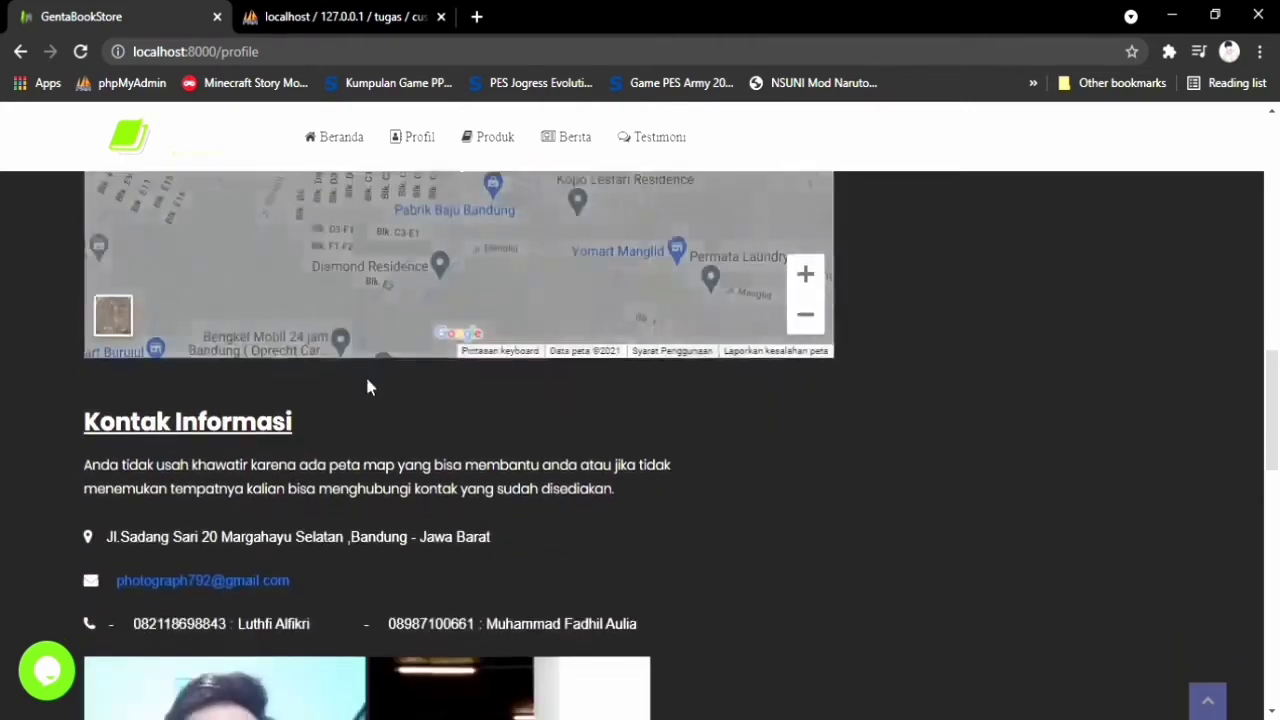
scroll(367, 388, down, 2)
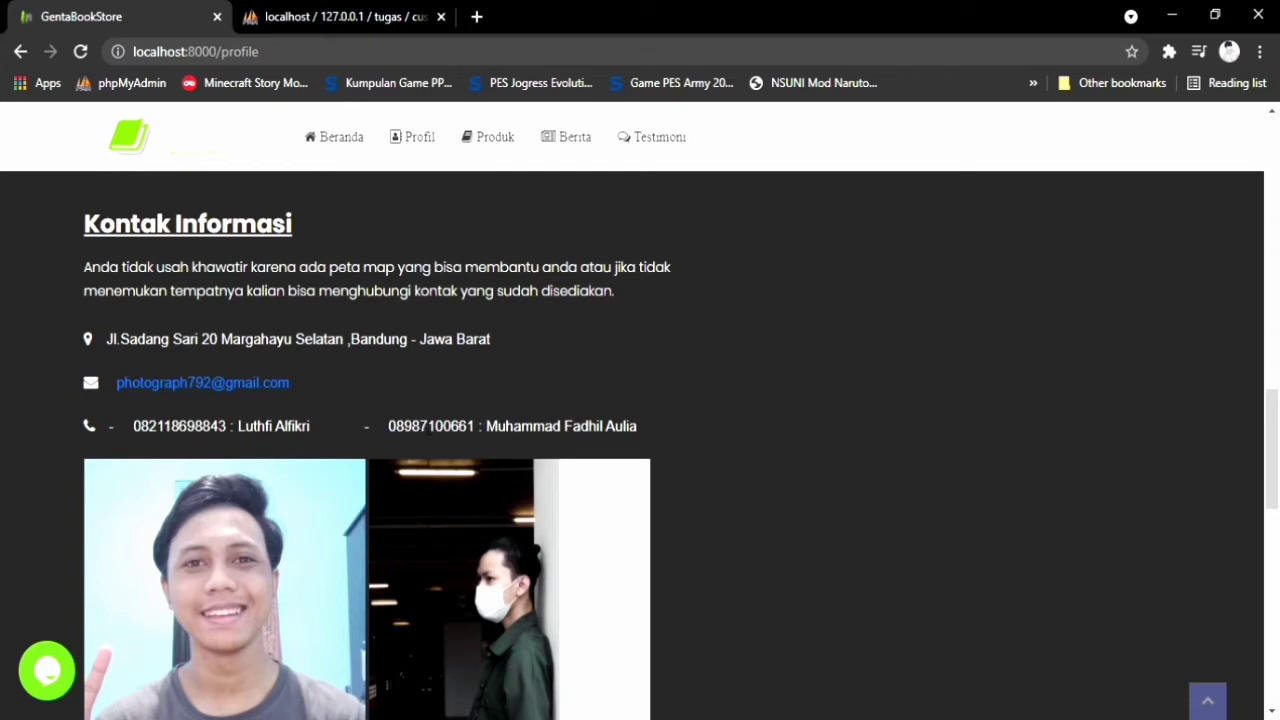
scroll(428, 426, down, 2)
scroll(420, 428, up, 1)
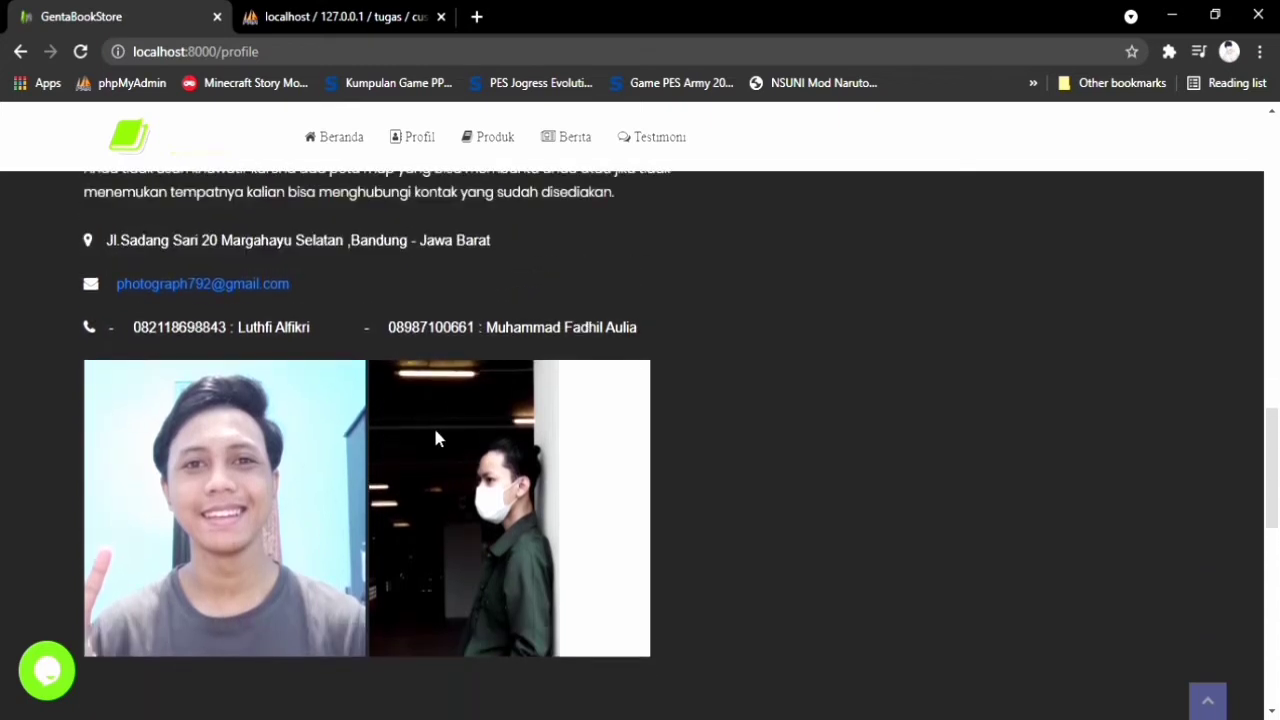
scroll(437, 431, down, 1)
scroll(437, 431, up, 2)
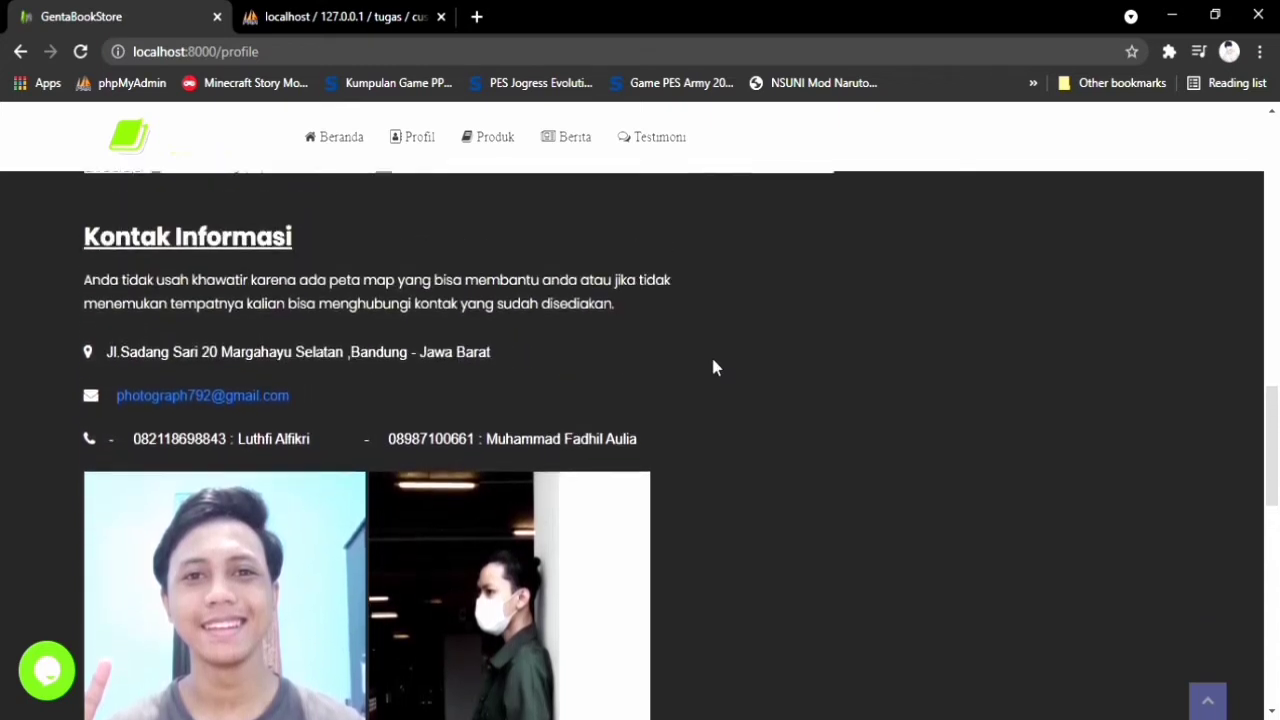
scroll(713, 367, up, 8)
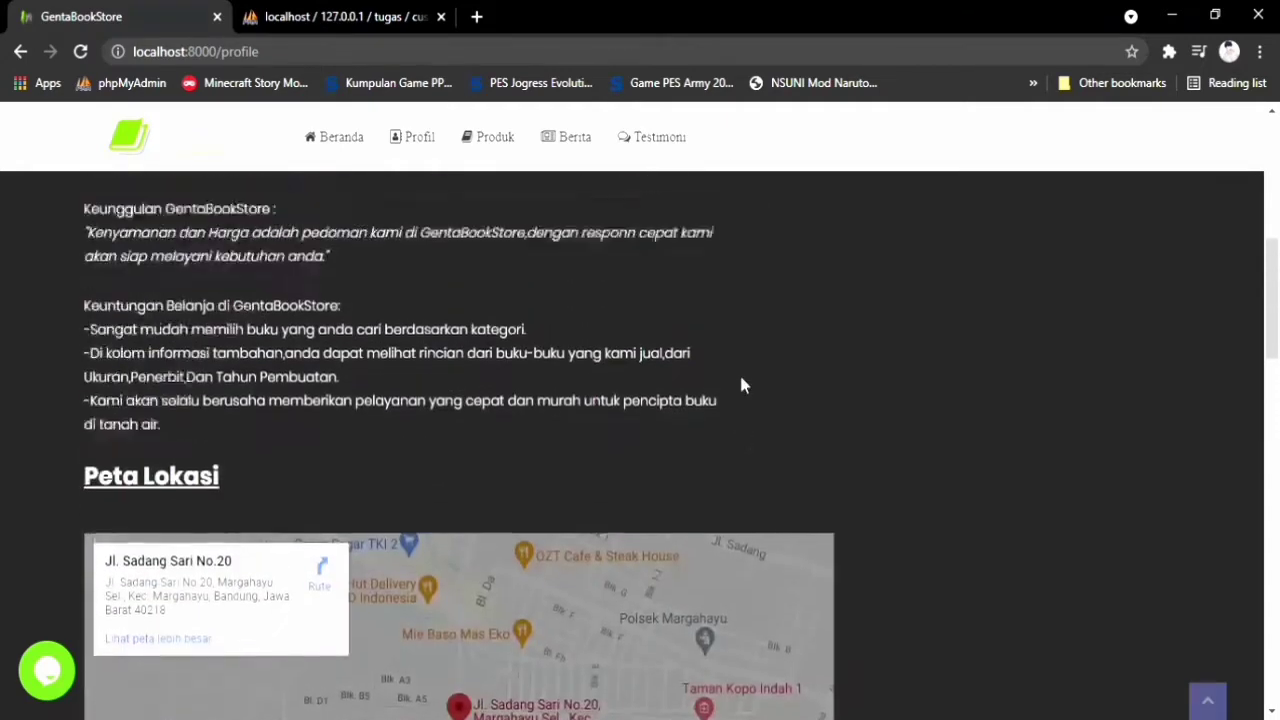
scroll(741, 385, up, 6)
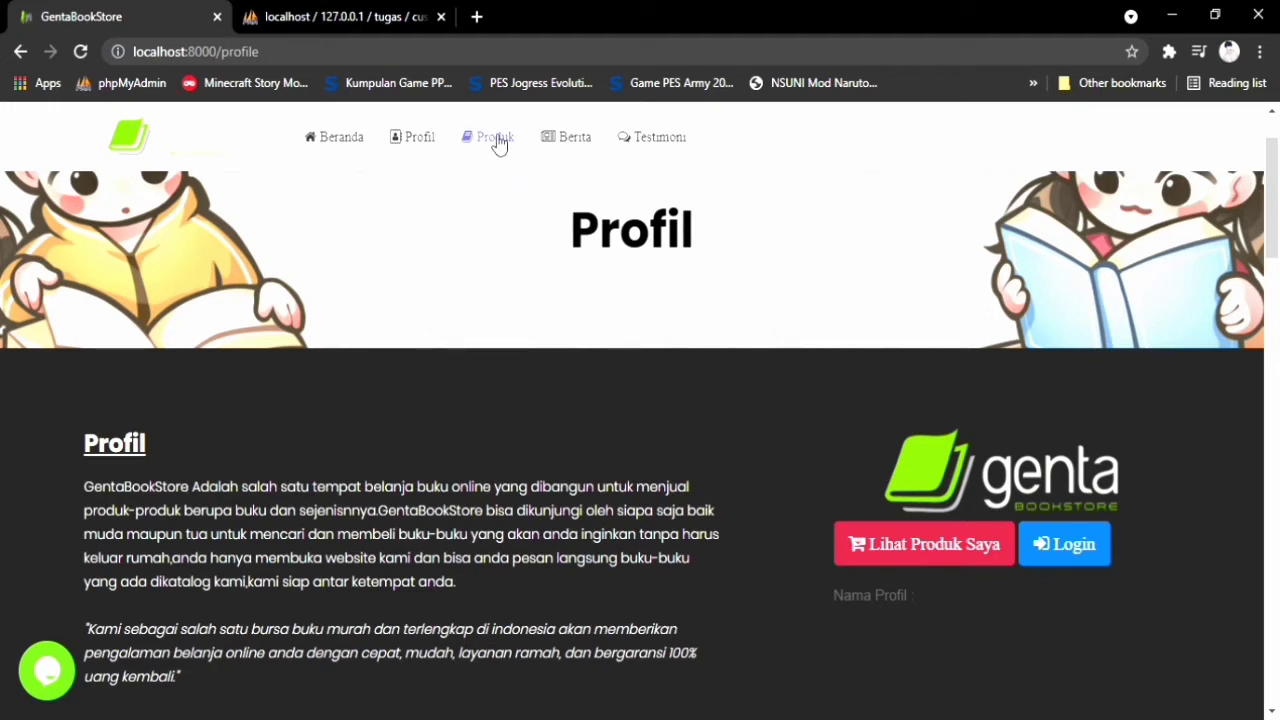
Open the Produk page and browse its category counts and book cover grid
click(497, 142)
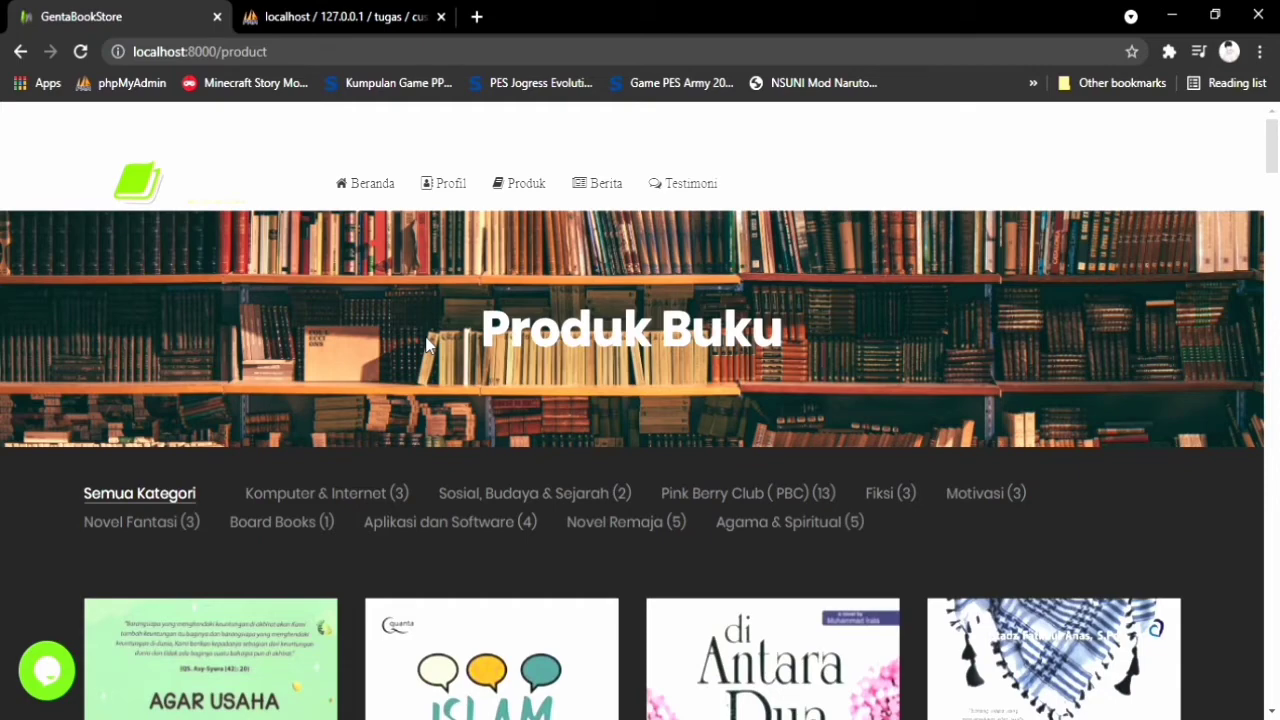
scroll(426, 344, down, 1)
scroll(437, 349, up, 1)
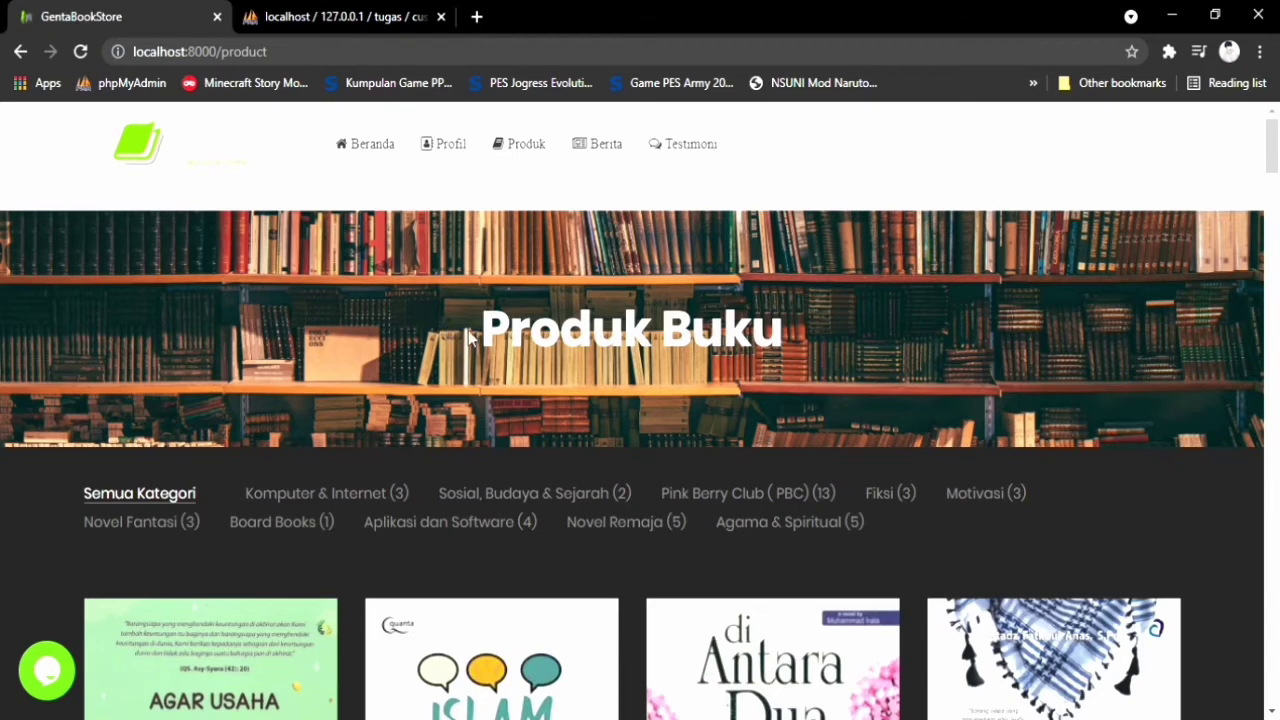
scroll(472, 345, down, 1)
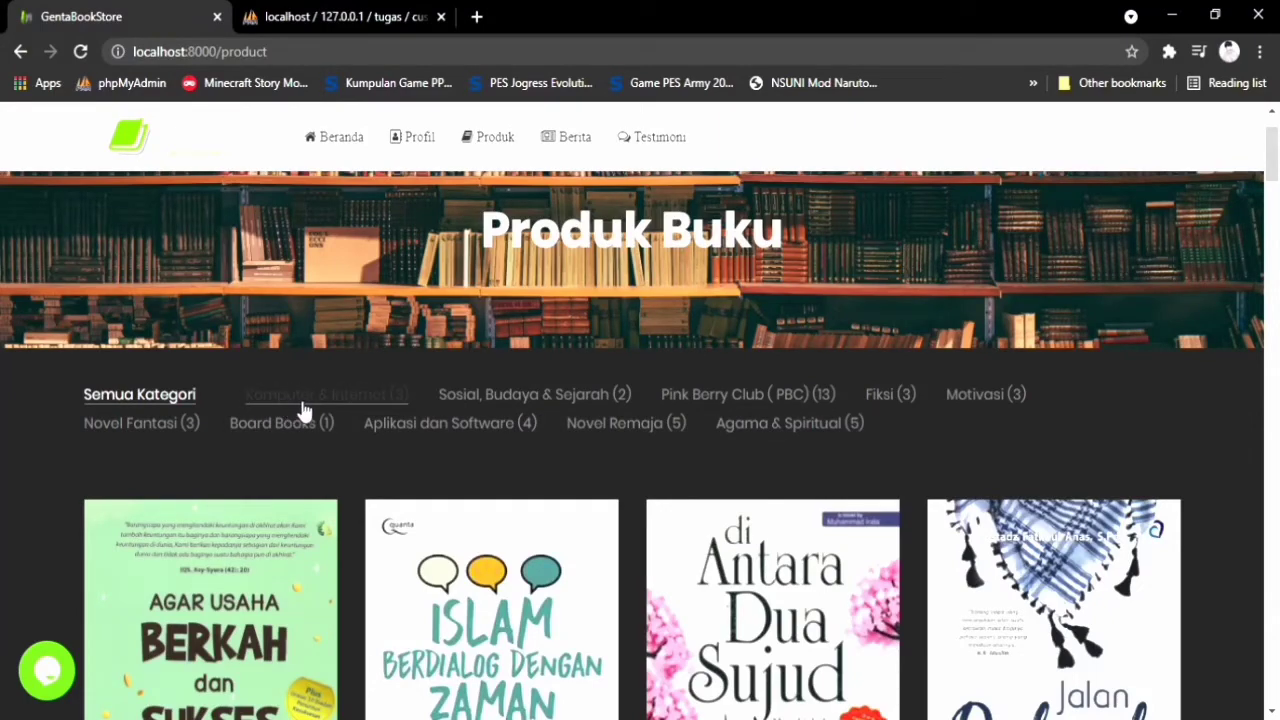
Filter the catalogue to Komputer & Internet, then to Sosial, Budaya & Sejarah
click(393, 392)
scroll(393, 388, down, 1)
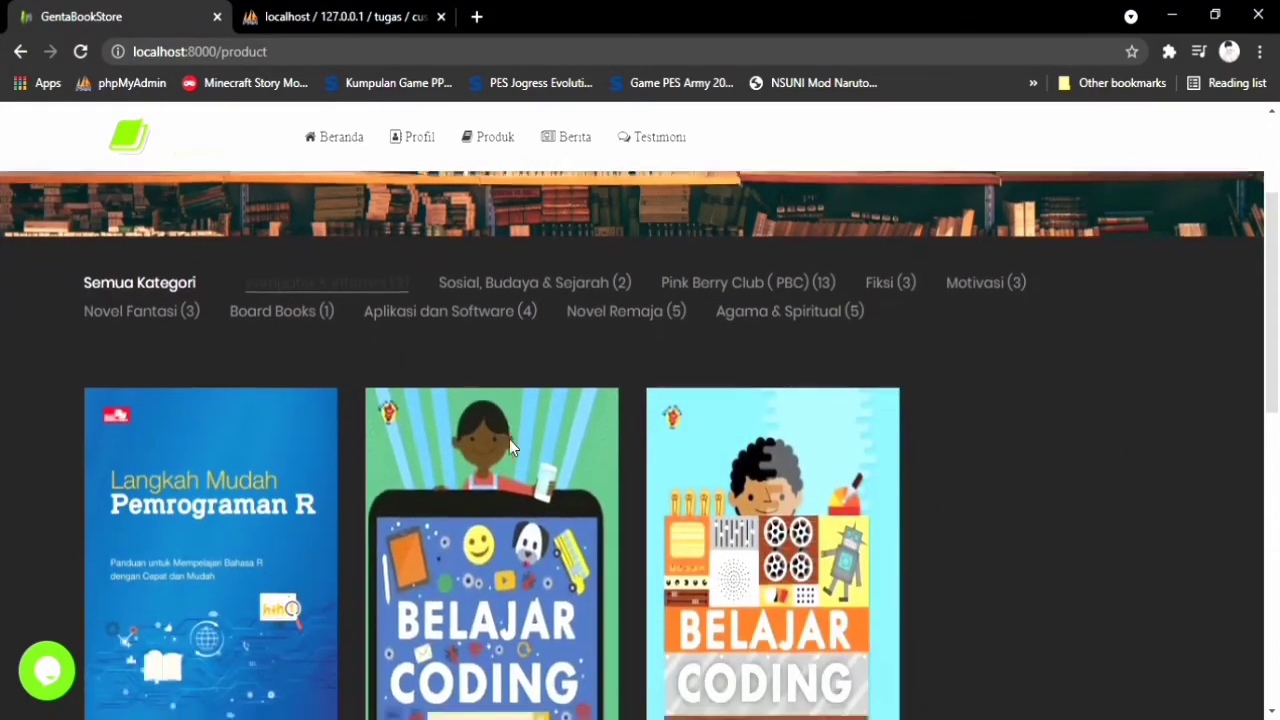
scroll(480, 460, down, 1)
scroll(463, 494, down, 1)
scroll(455, 518, up, 3)
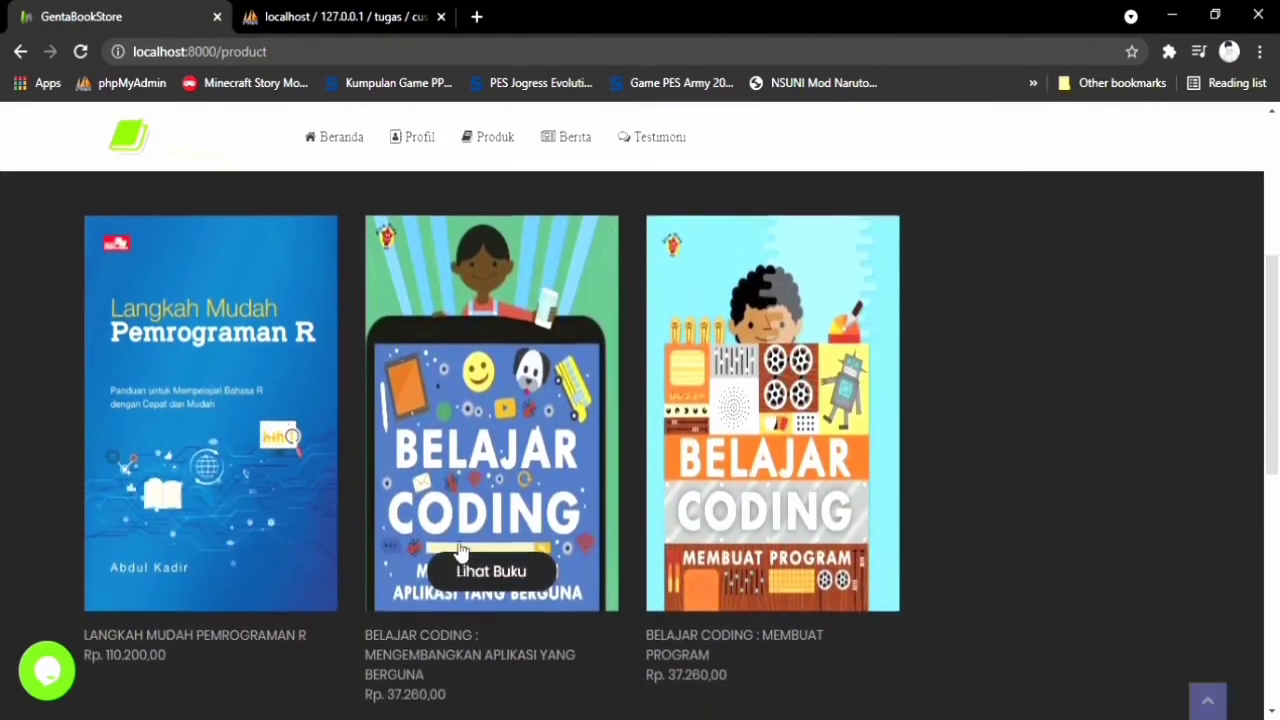
scroll(455, 518, up, 1)
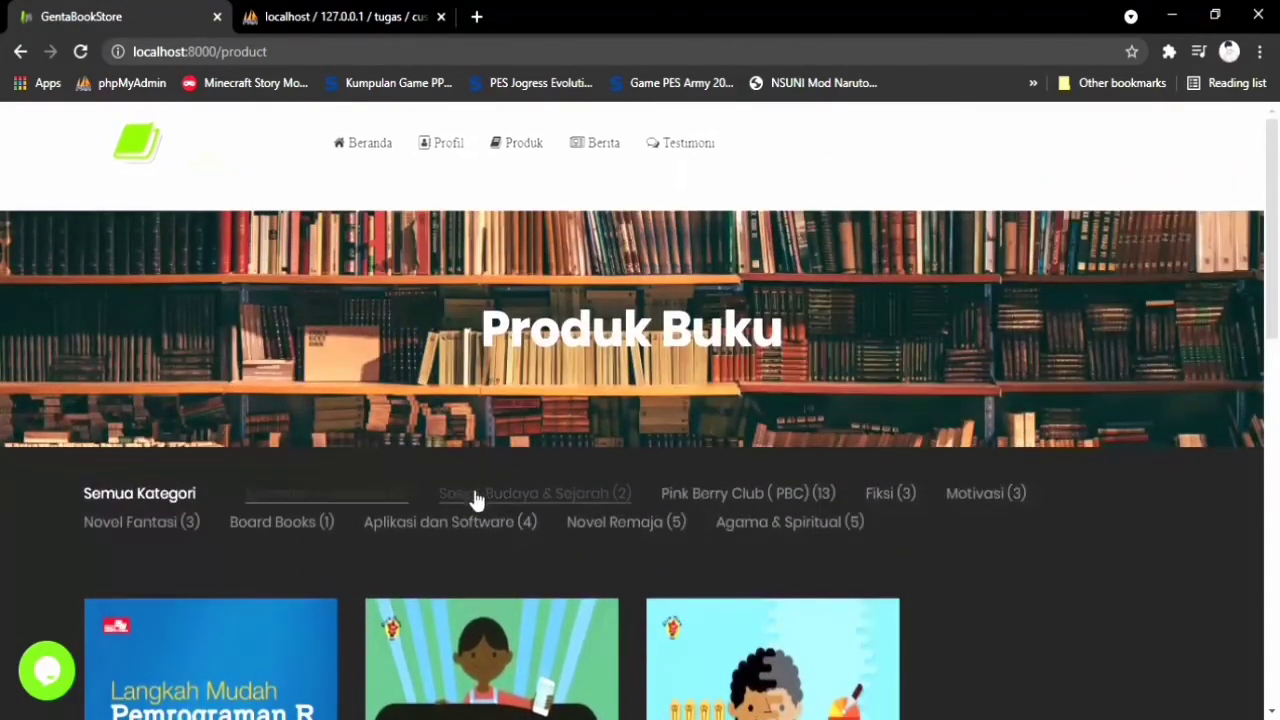
click(540, 495)
scroll(534, 506, down, 1)
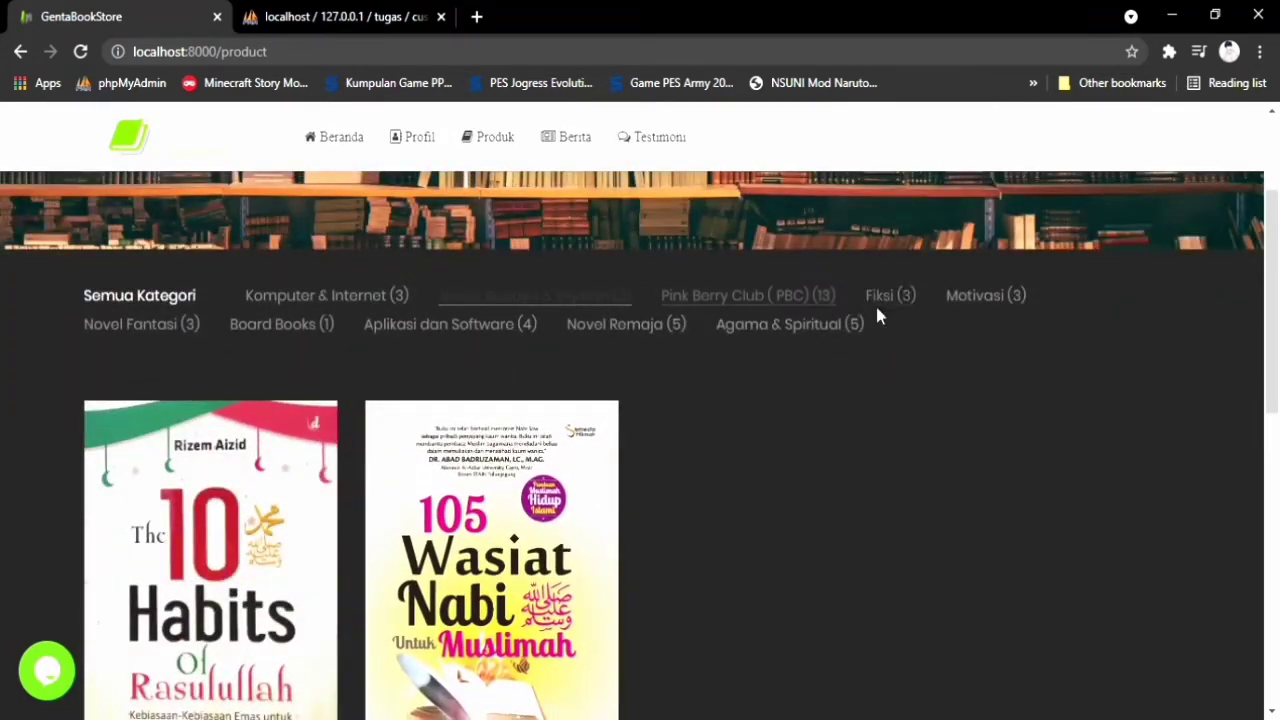
Try the Fiksi, Motivasi, Novel Fantasi, Board Books, Novel Remaja, and Aplikasi dan Software filters, ending on Komputer & Internet
click(884, 298)
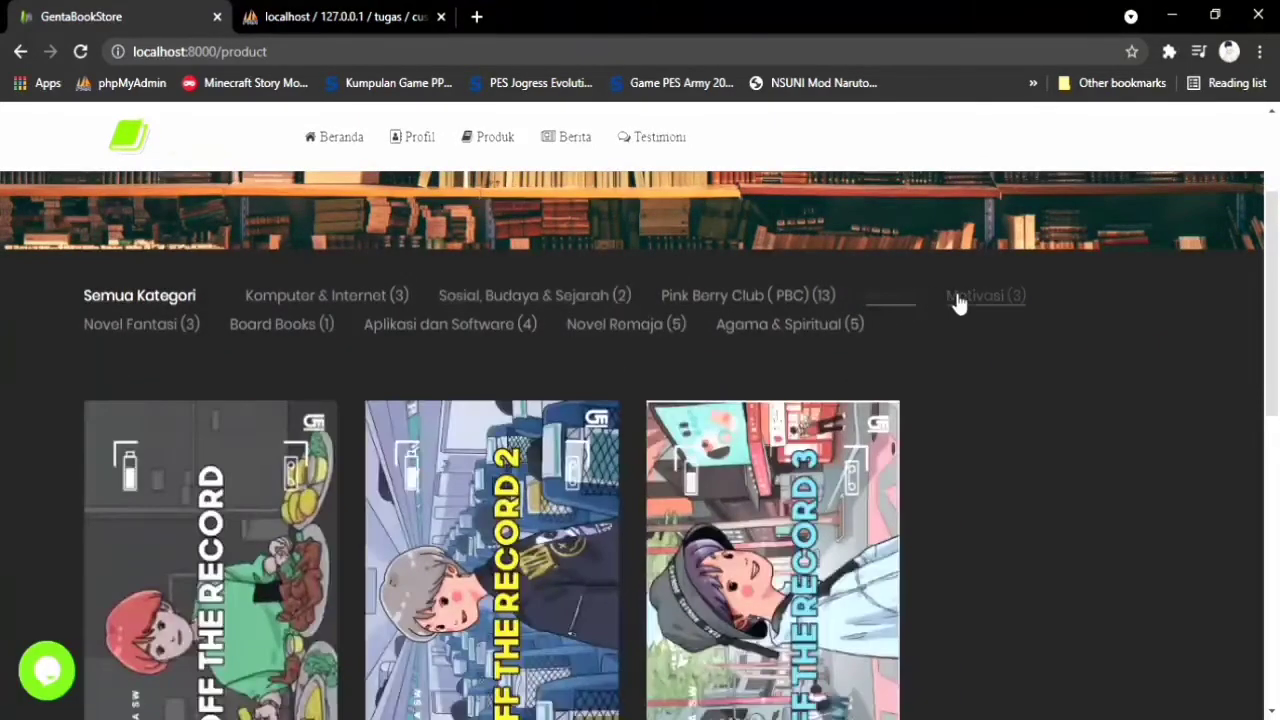
click(960, 296)
click(190, 326)
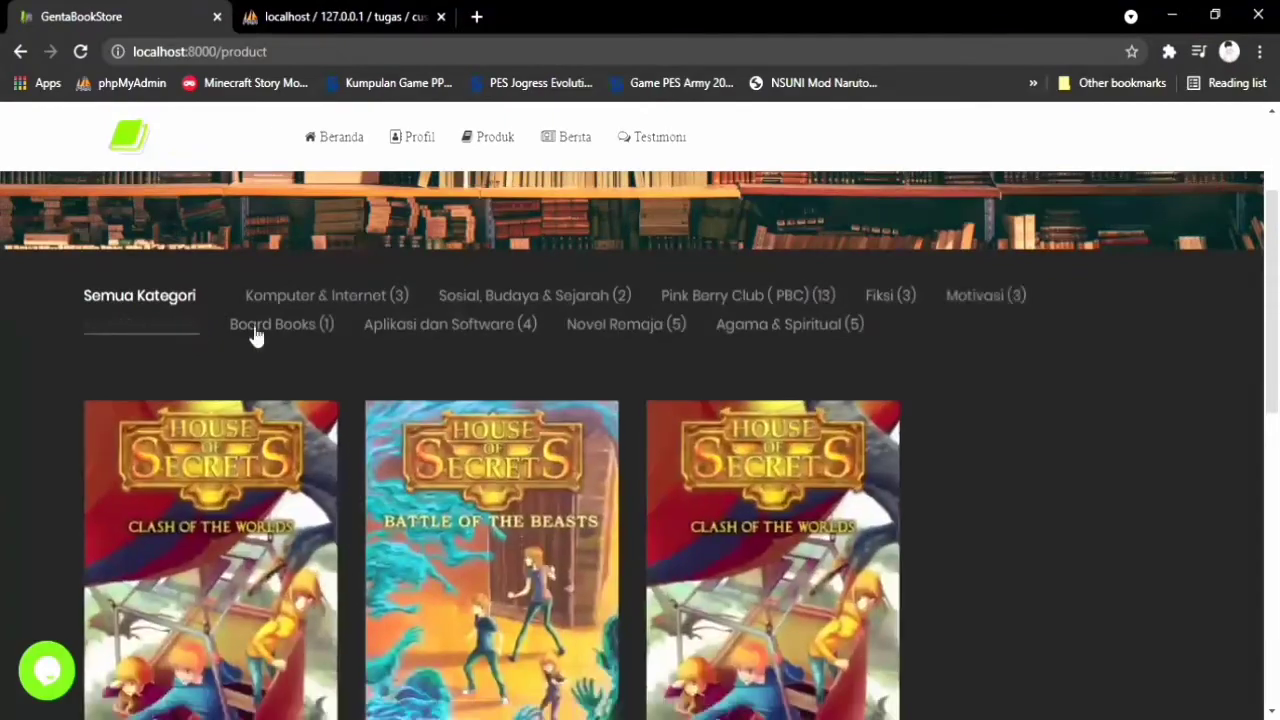
click(270, 328)
click(644, 330)
click(390, 326)
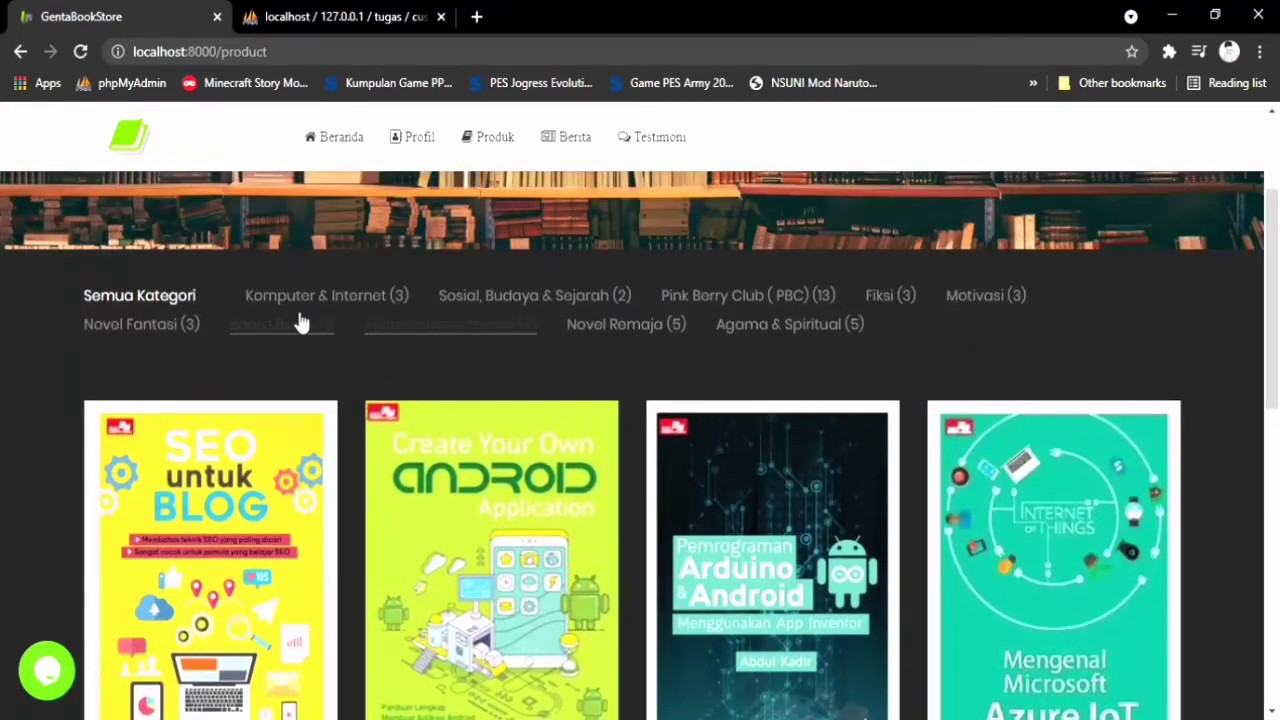
click(355, 298)
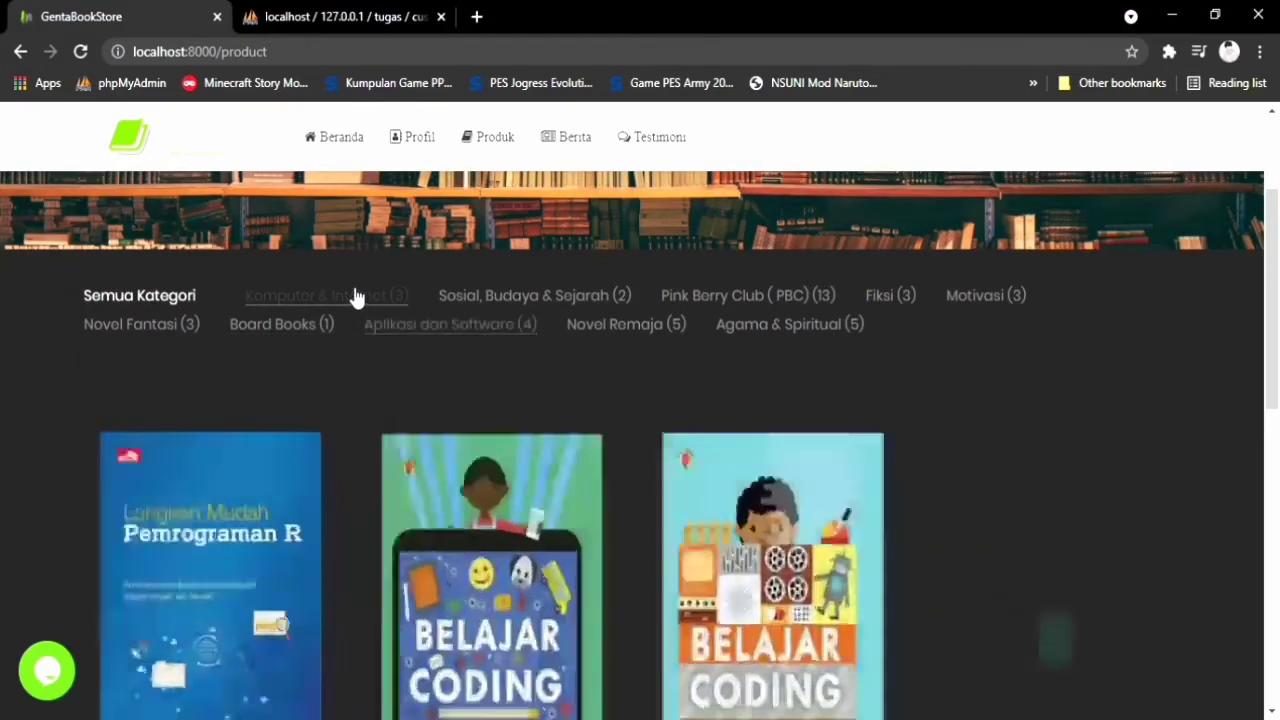
scroll(631, 540, down, 1)
Preview the second Belajar Coding book and open its full detail page
mouse_move(520, 565)
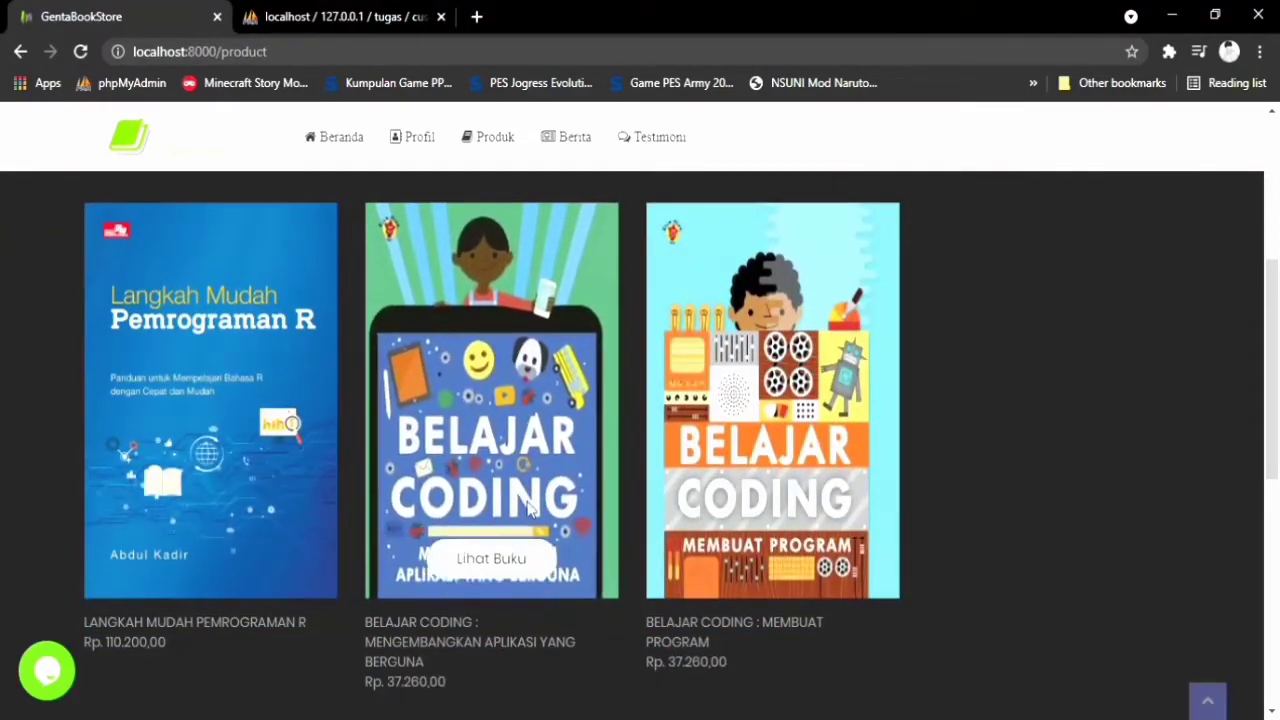
click(513, 557)
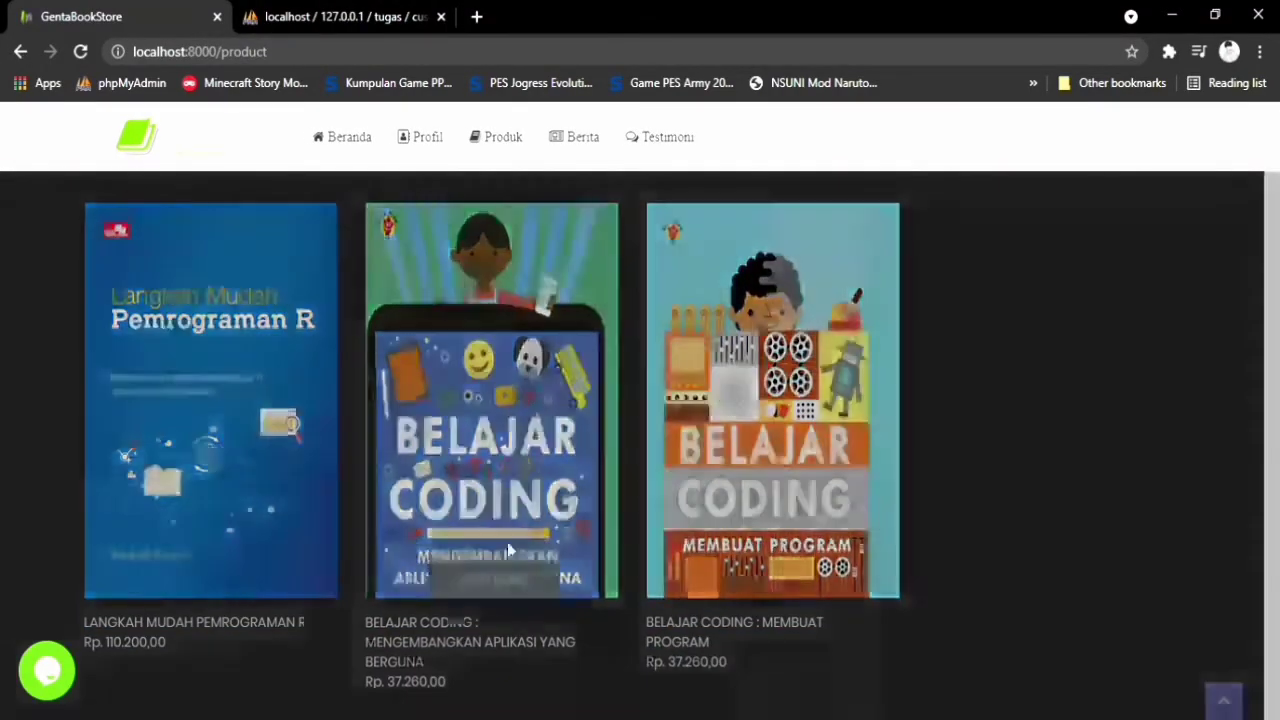
scroll(787, 648, down, 1)
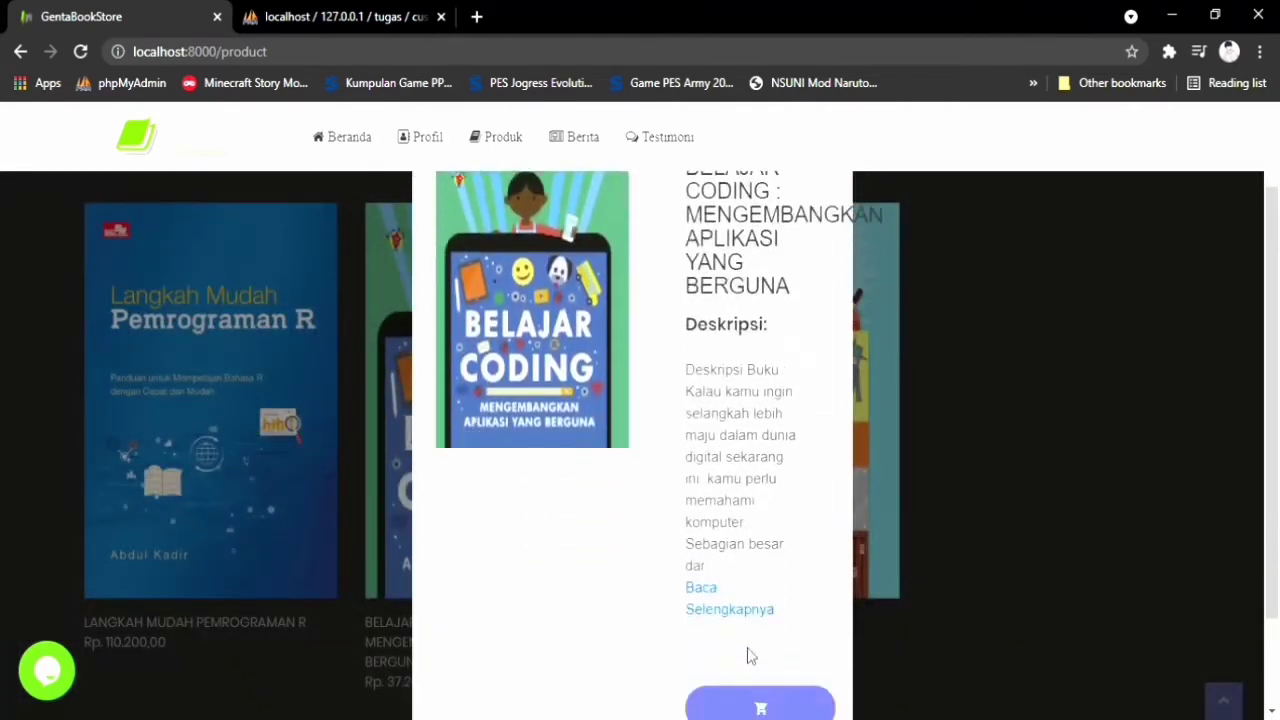
click(709, 612)
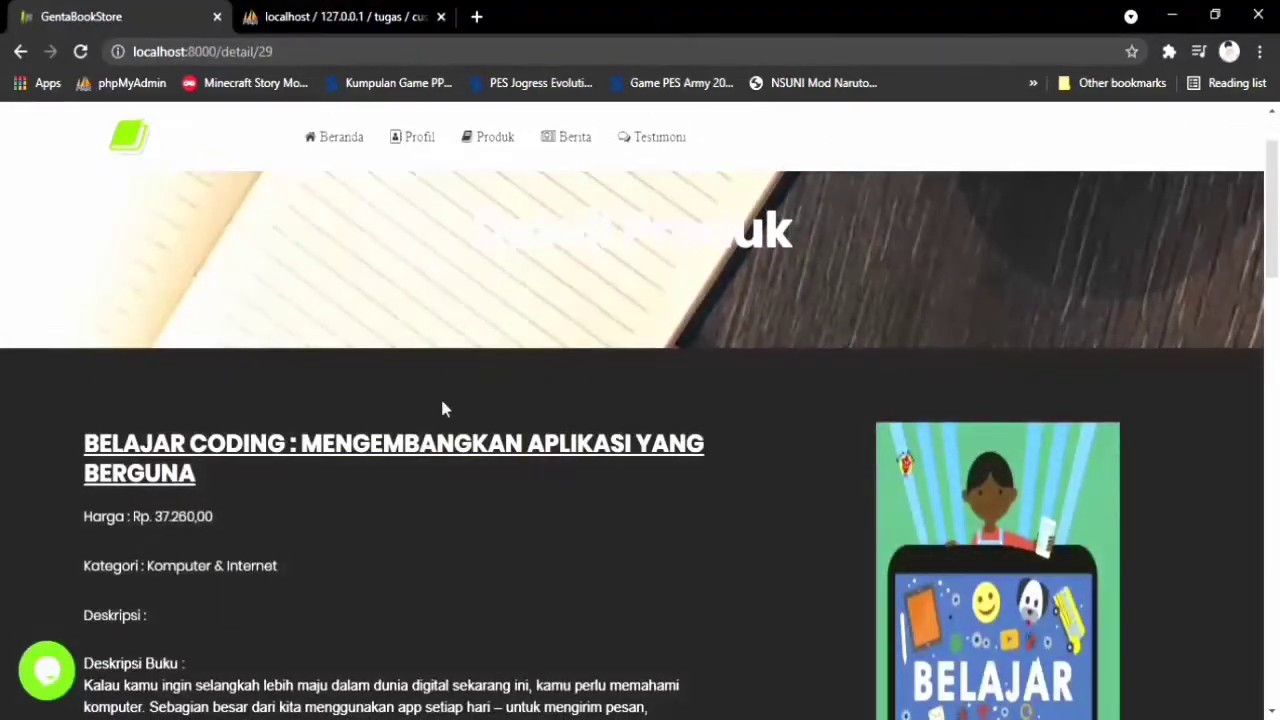
Look over the book's specification list, then go to the Berita news page
scroll(444, 409, down, 2)
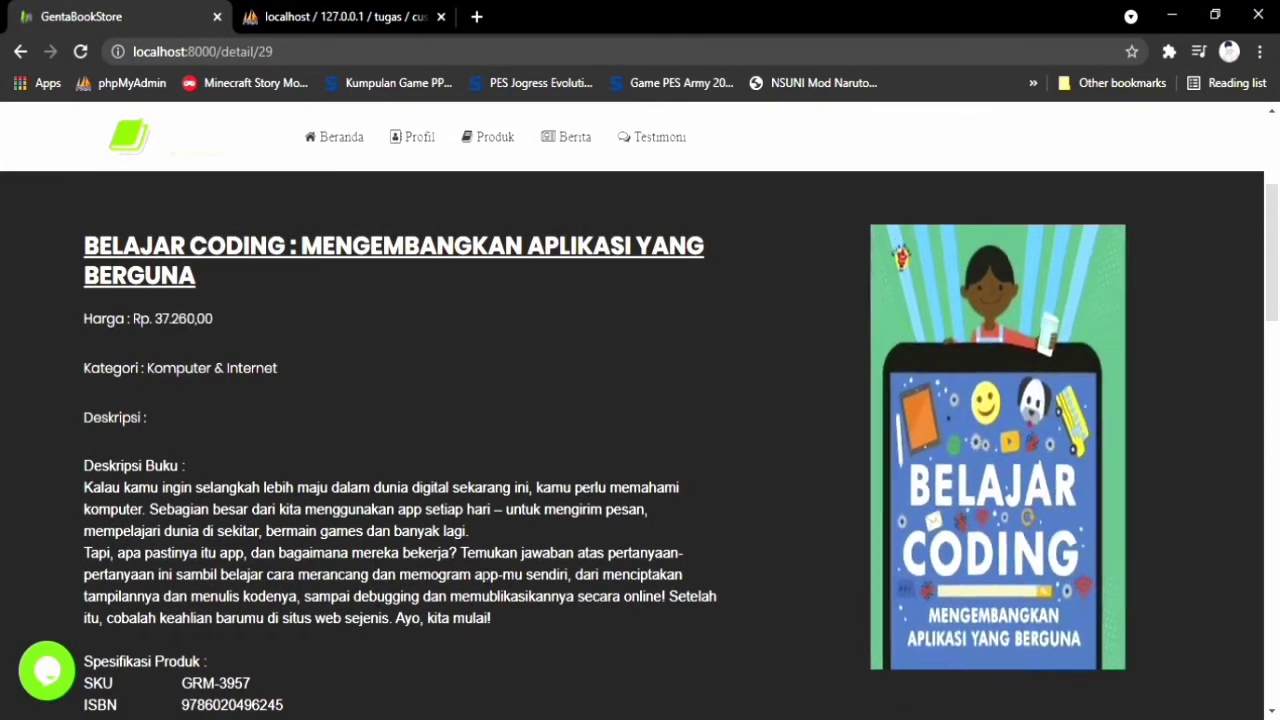
scroll(468, 562, down, 2)
scroll(466, 567, down, 1)
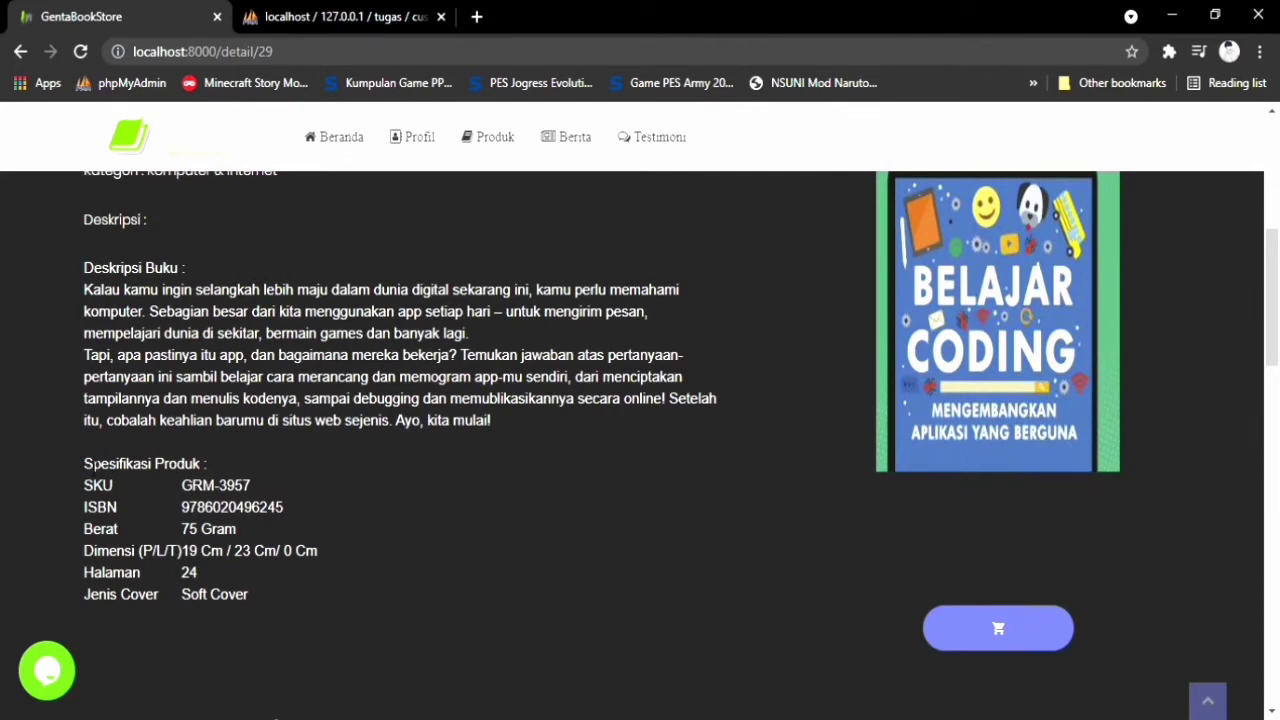
drag(84, 463, 283, 583)
click(268, 588)
scroll(804, 528, down, 1)
scroll(806, 525, up, 3)
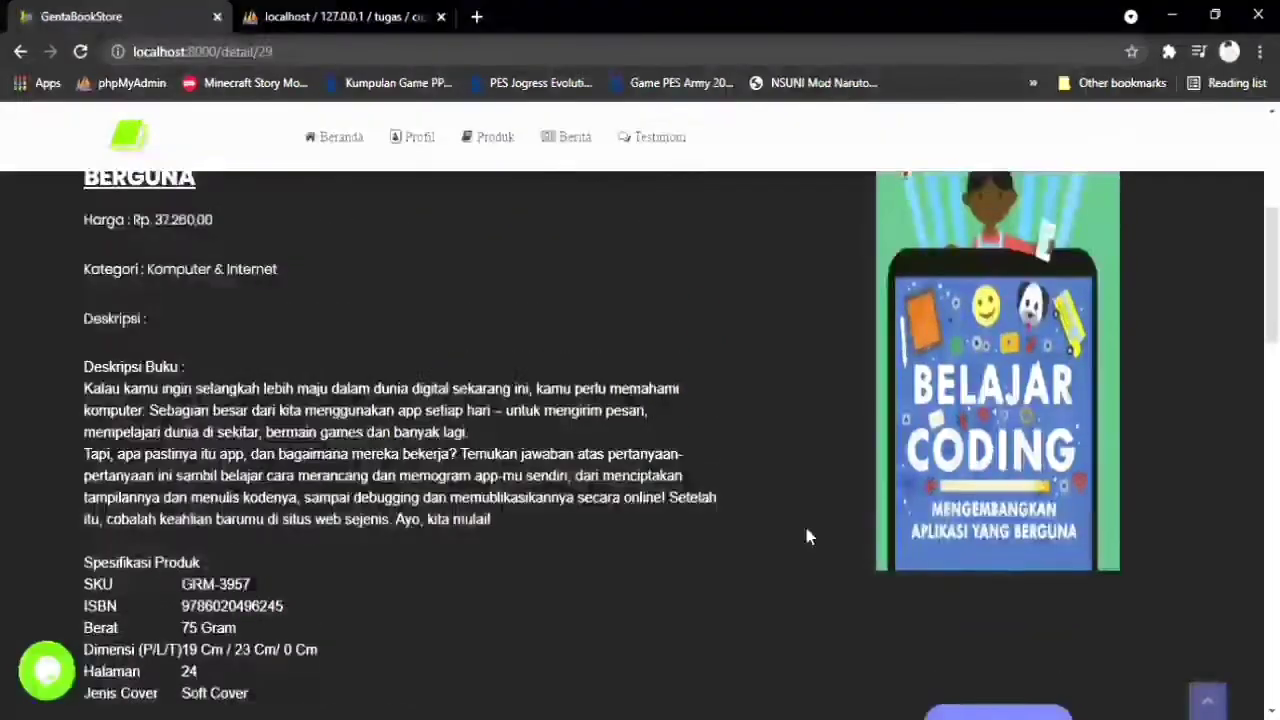
scroll(806, 535, up, 3)
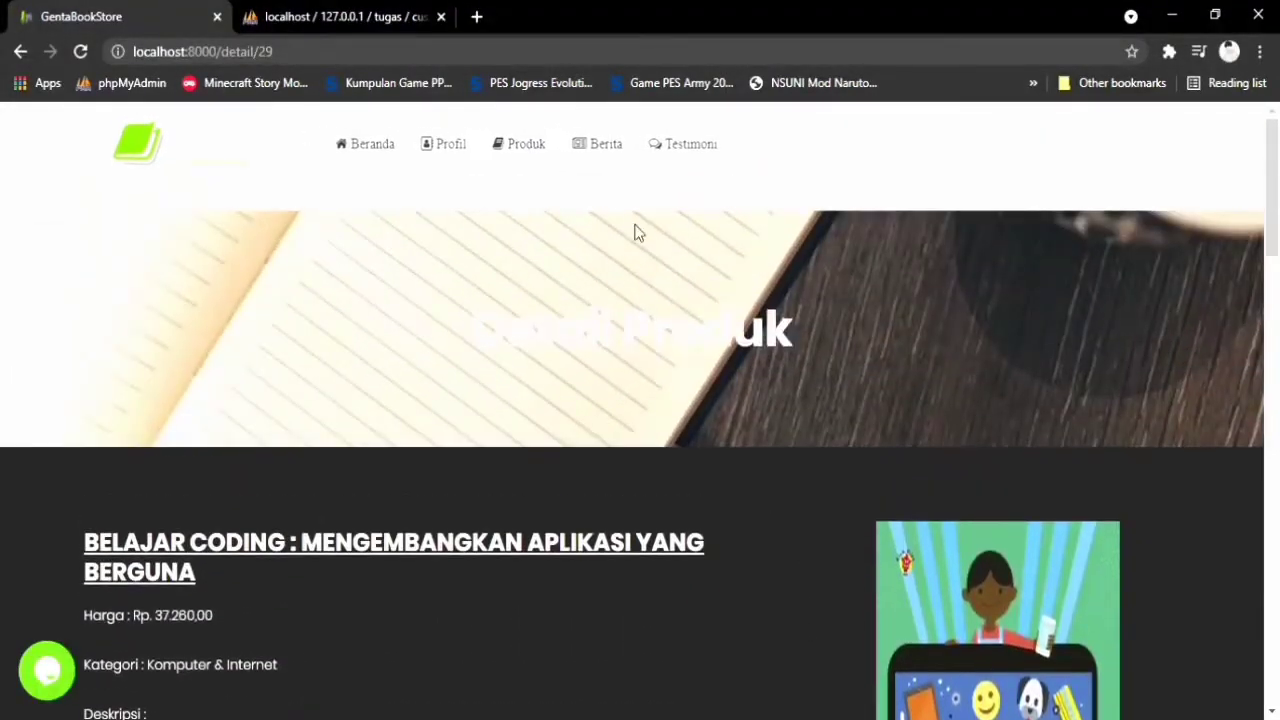
click(607, 156)
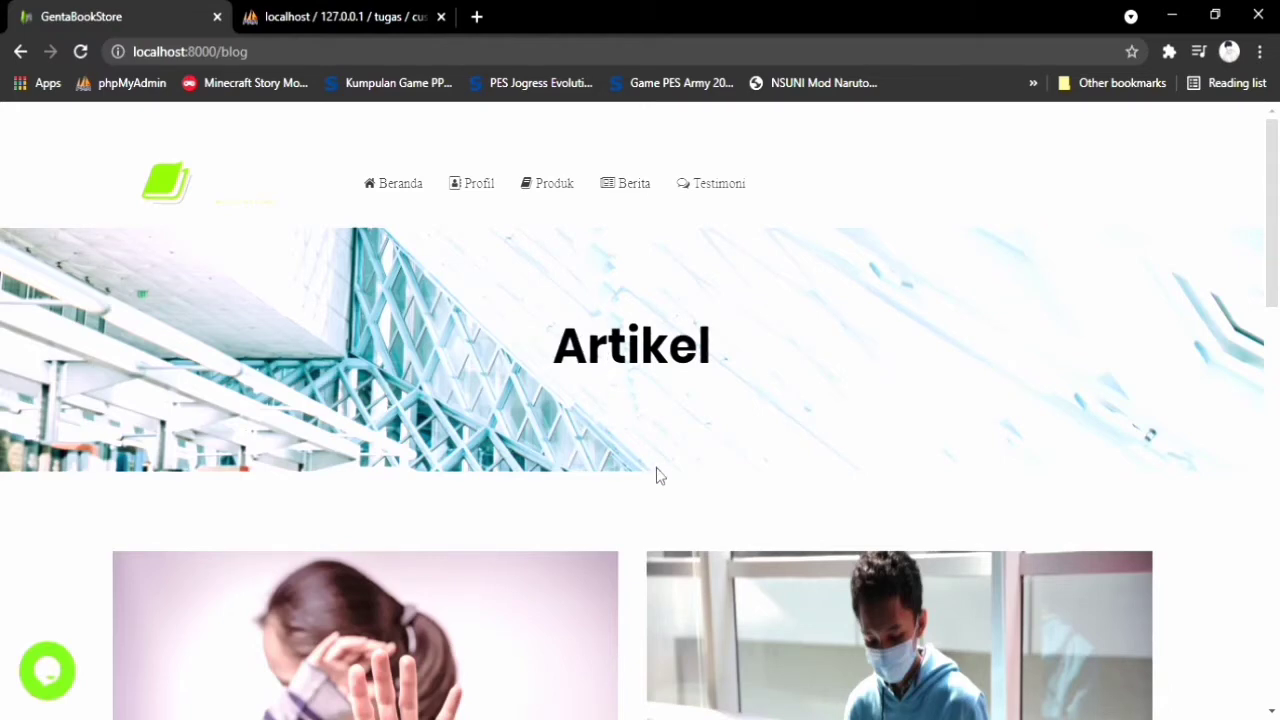
Scroll through the article cards, including Hari Buku Nasional 2021 and Diary Islami
scroll(663, 481, down, 2)
scroll(663, 481, down, 1)
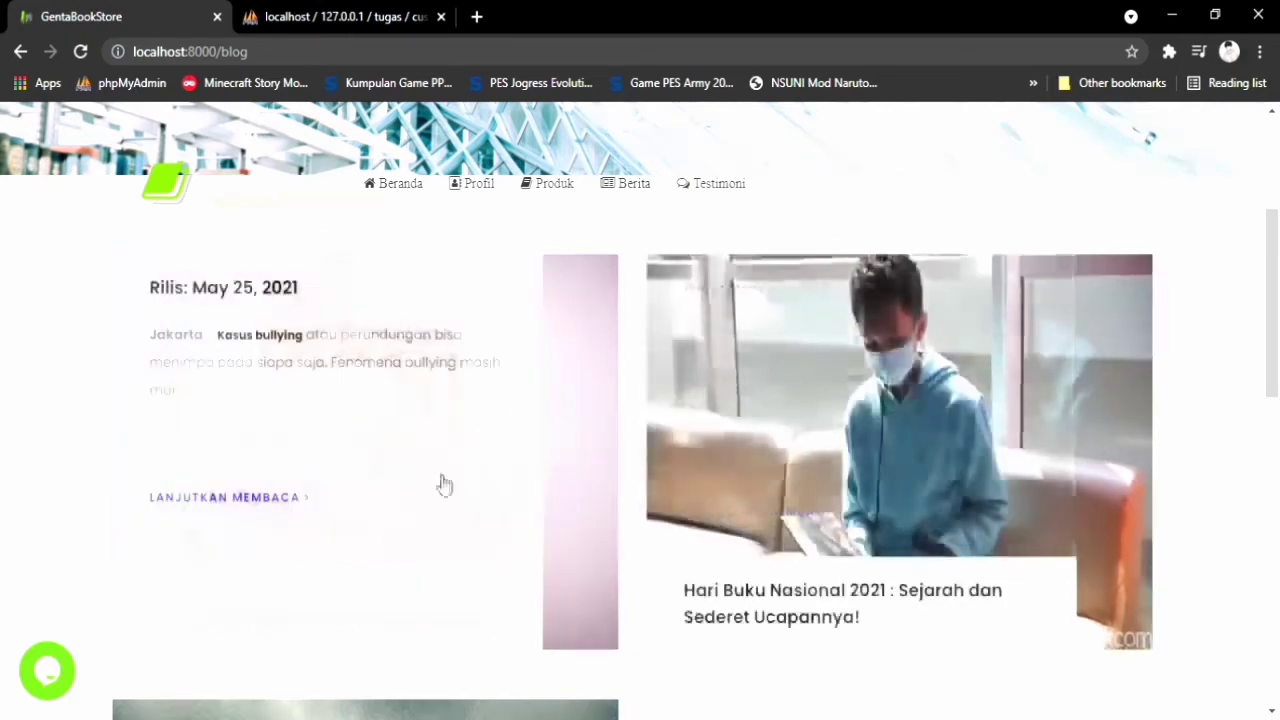
scroll(406, 573, down, 2)
scroll(390, 572, up, 1)
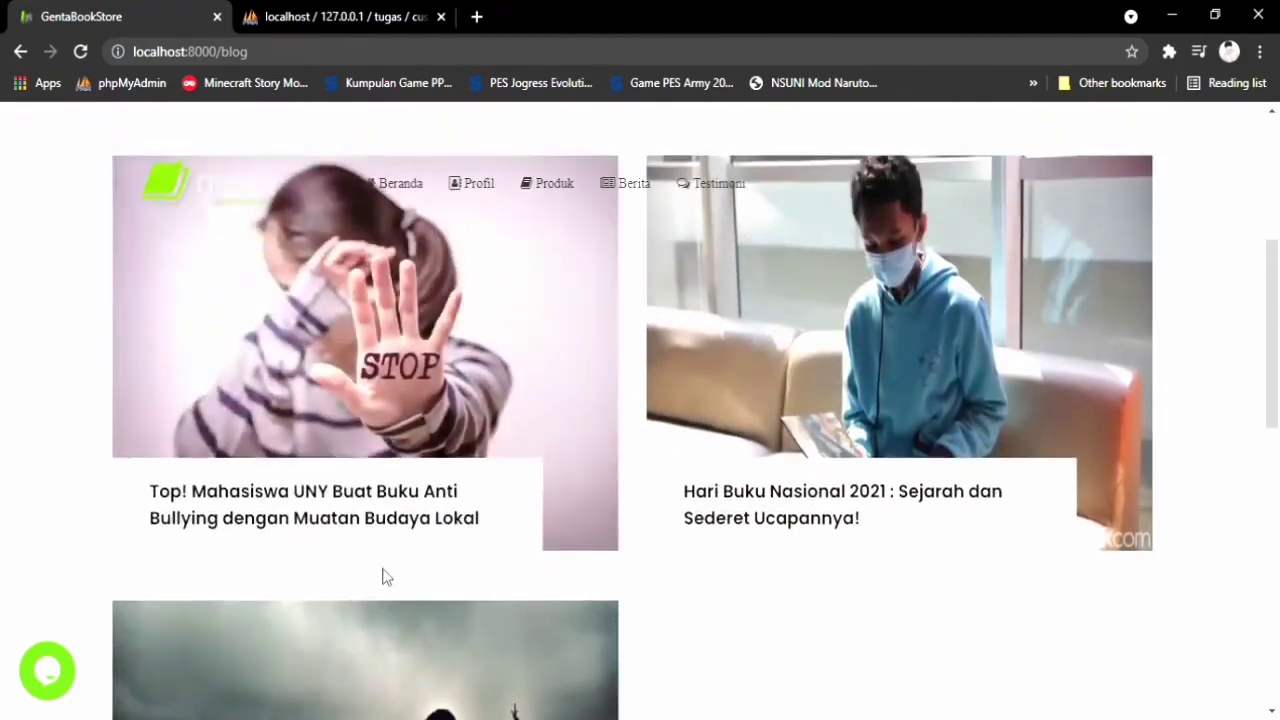
scroll(455, 568, down, 1)
scroll(455, 568, down, 1)
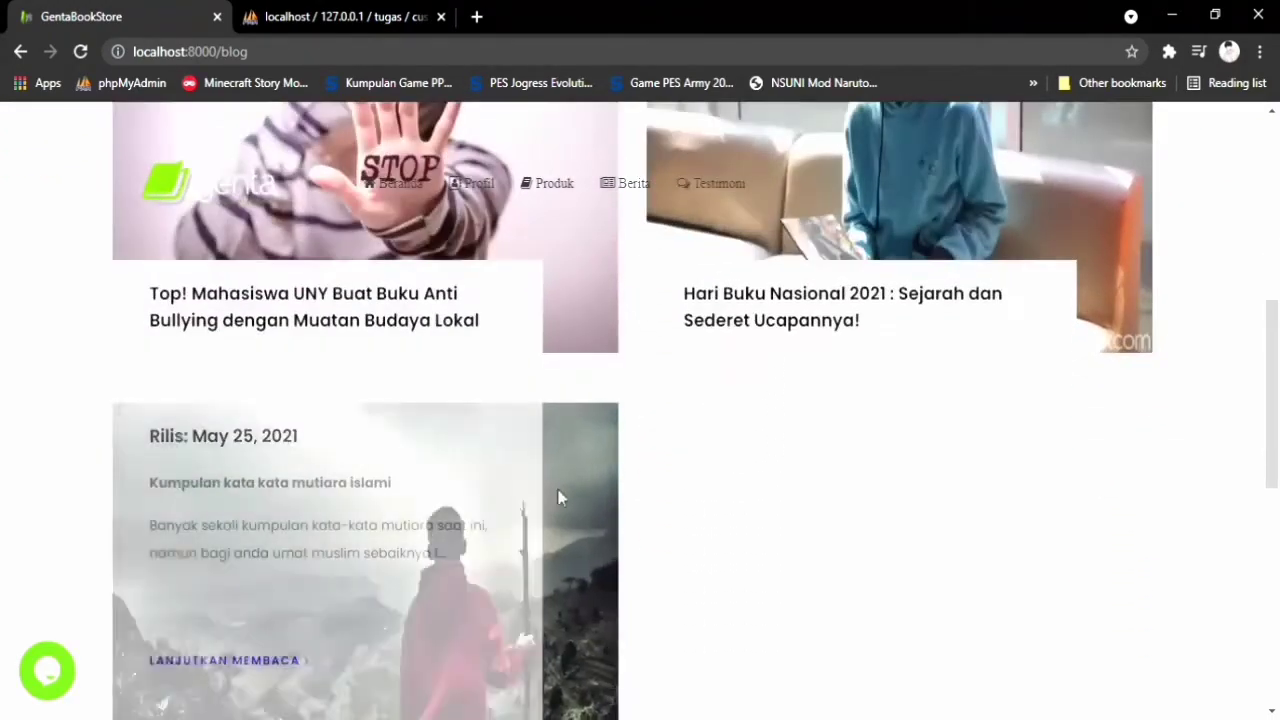
scroll(543, 426, up, 1)
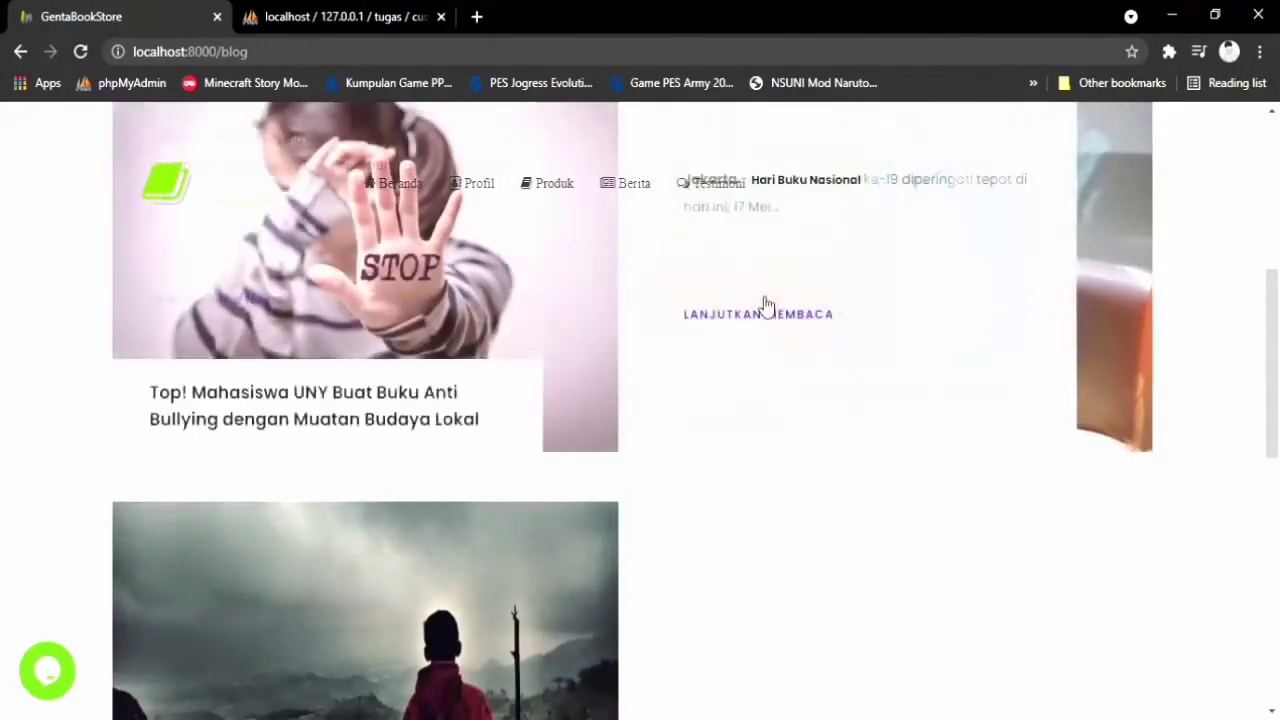
scroll(486, 500, down, 2)
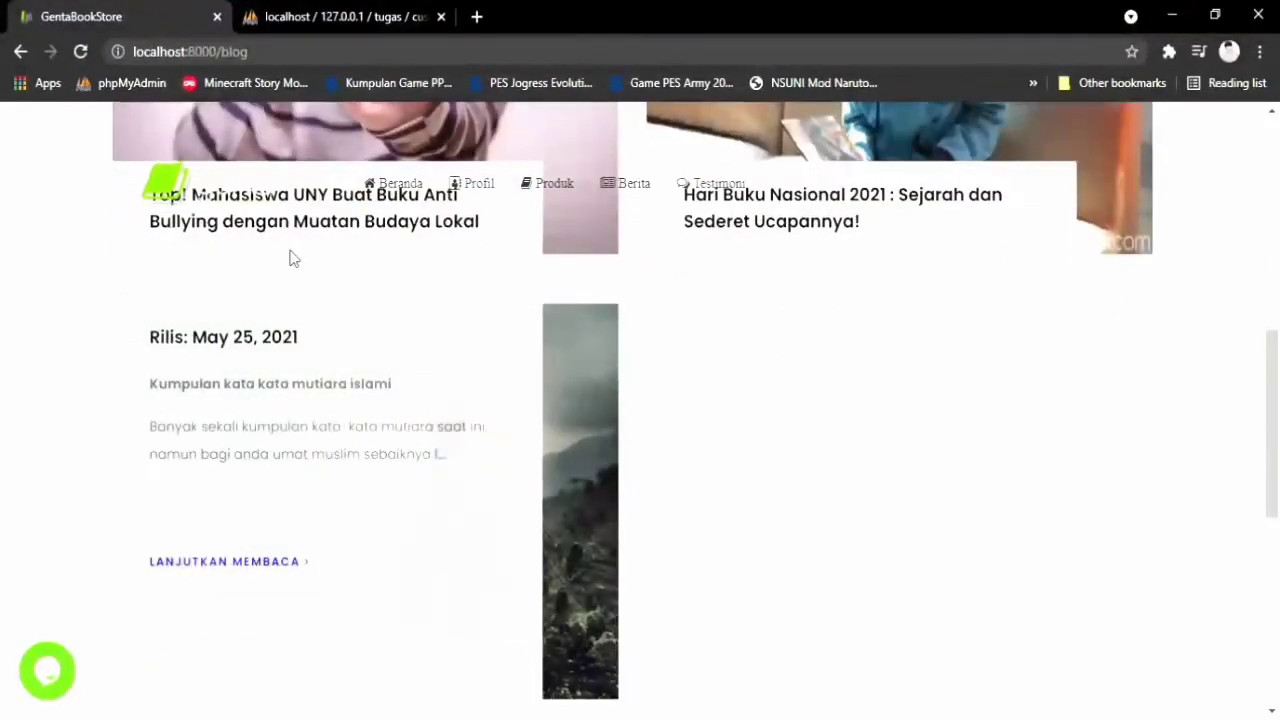
scroll(289, 265, up, 4)
scroll(400, 557, down, 5)
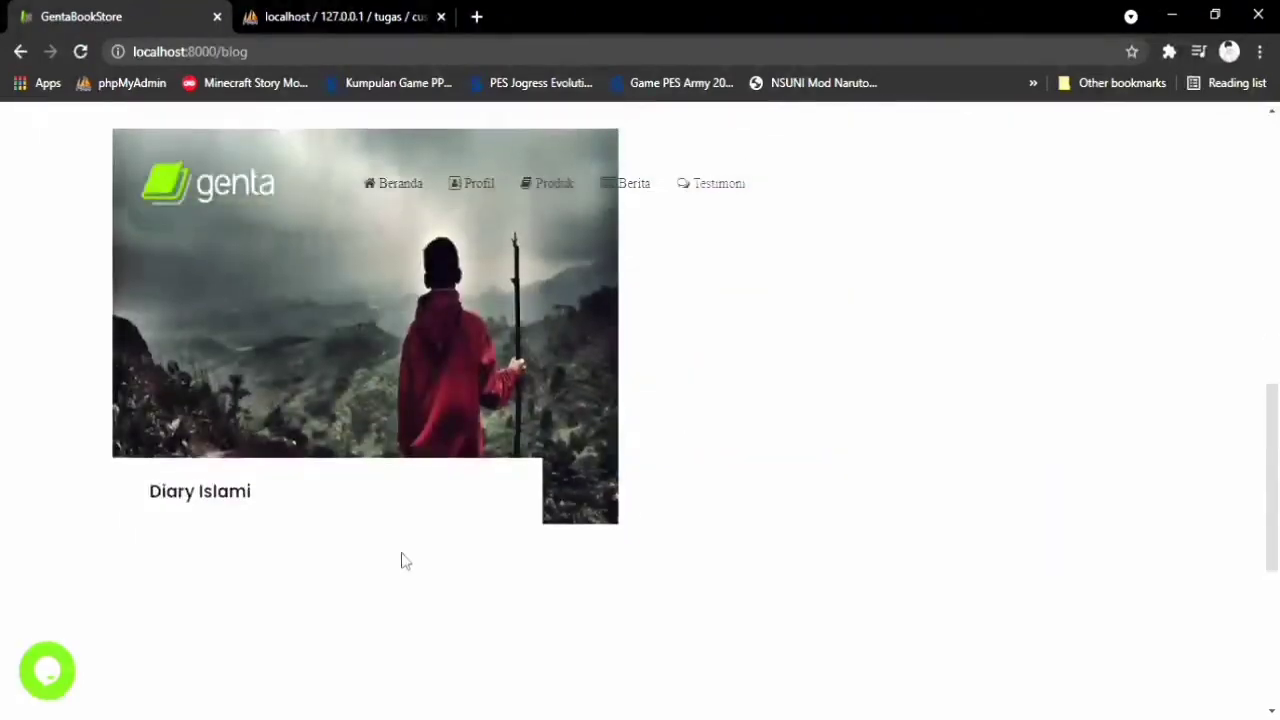
Open the full Diary Islami article and read down through it
click(266, 464)
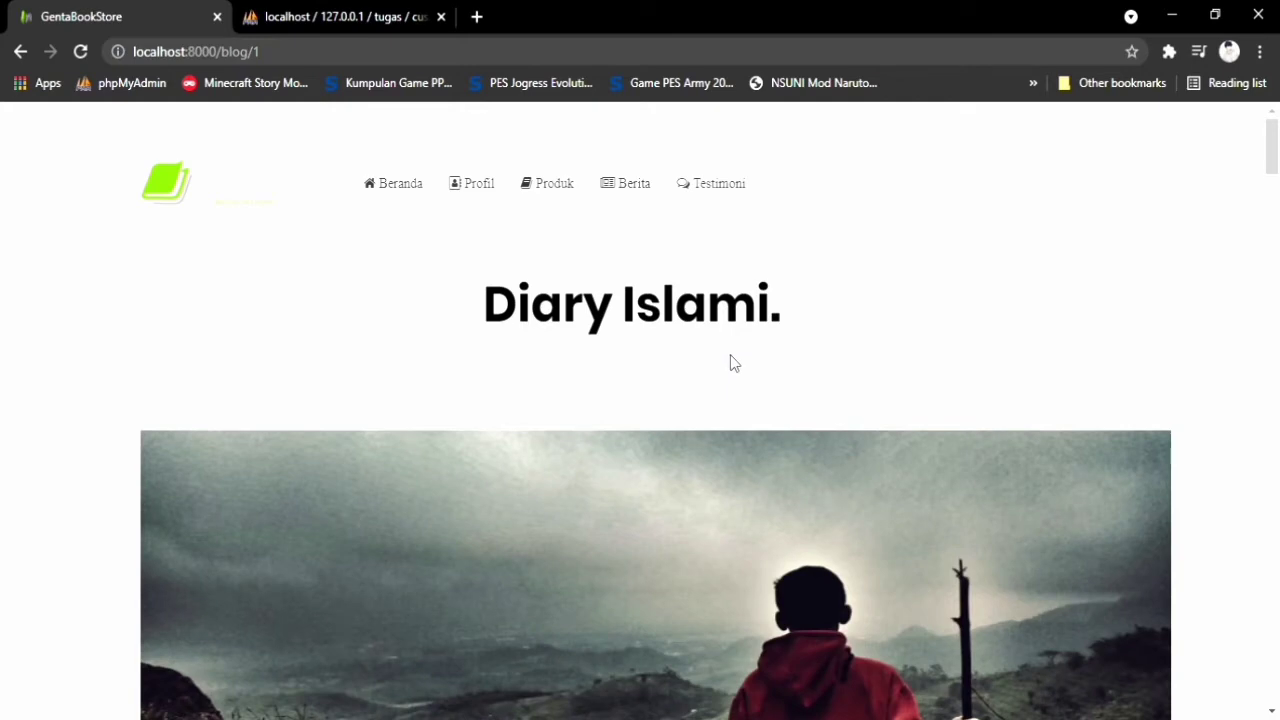
scroll(749, 346, down, 4)
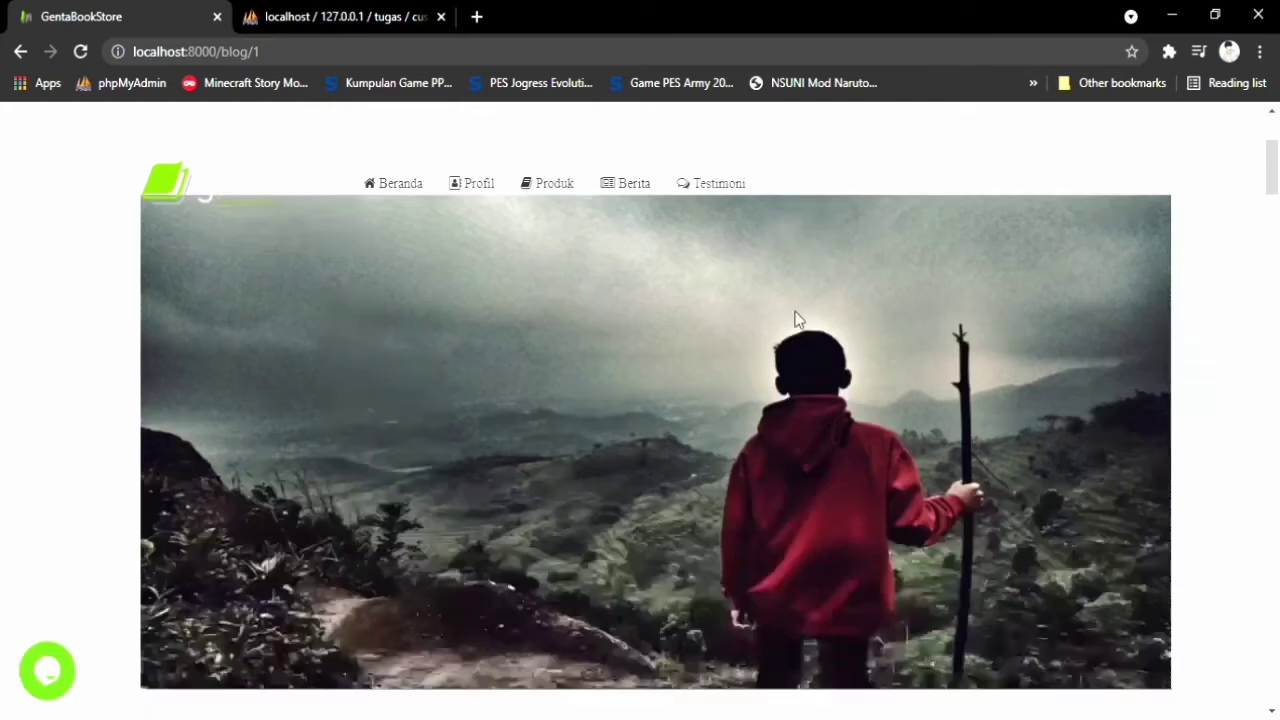
scroll(790, 322, down, 2)
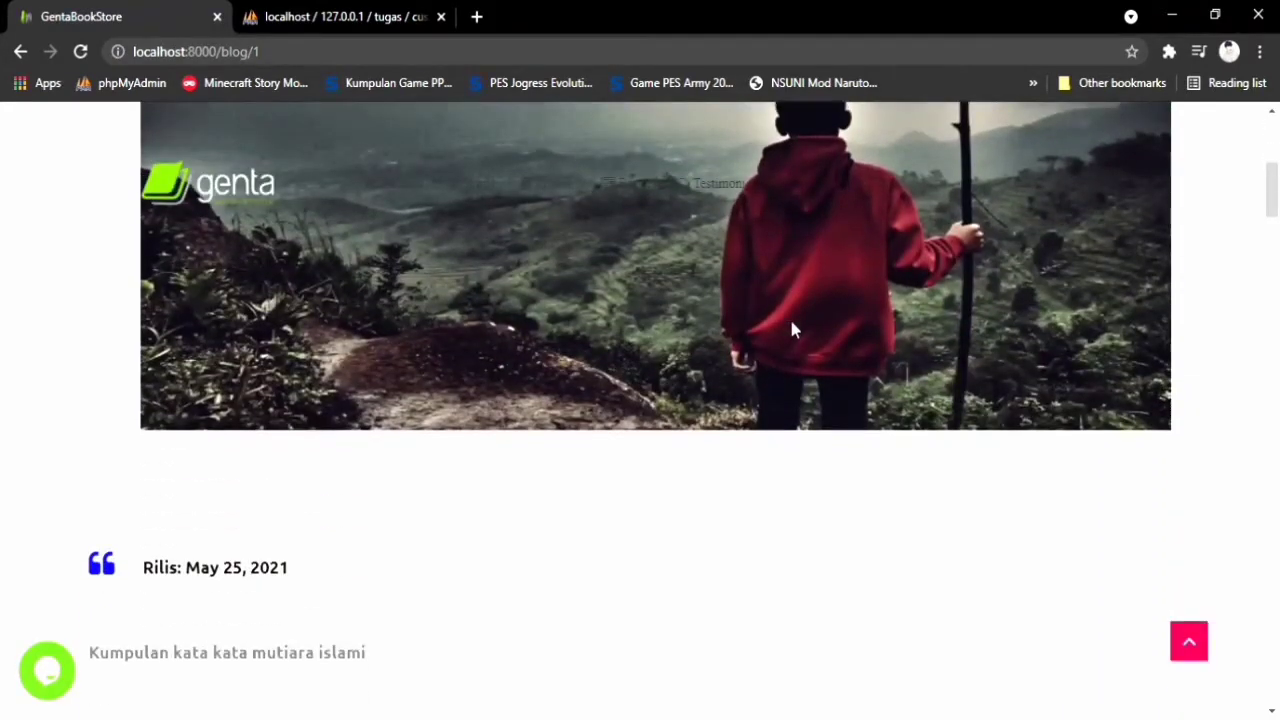
scroll(798, 338, down, 1)
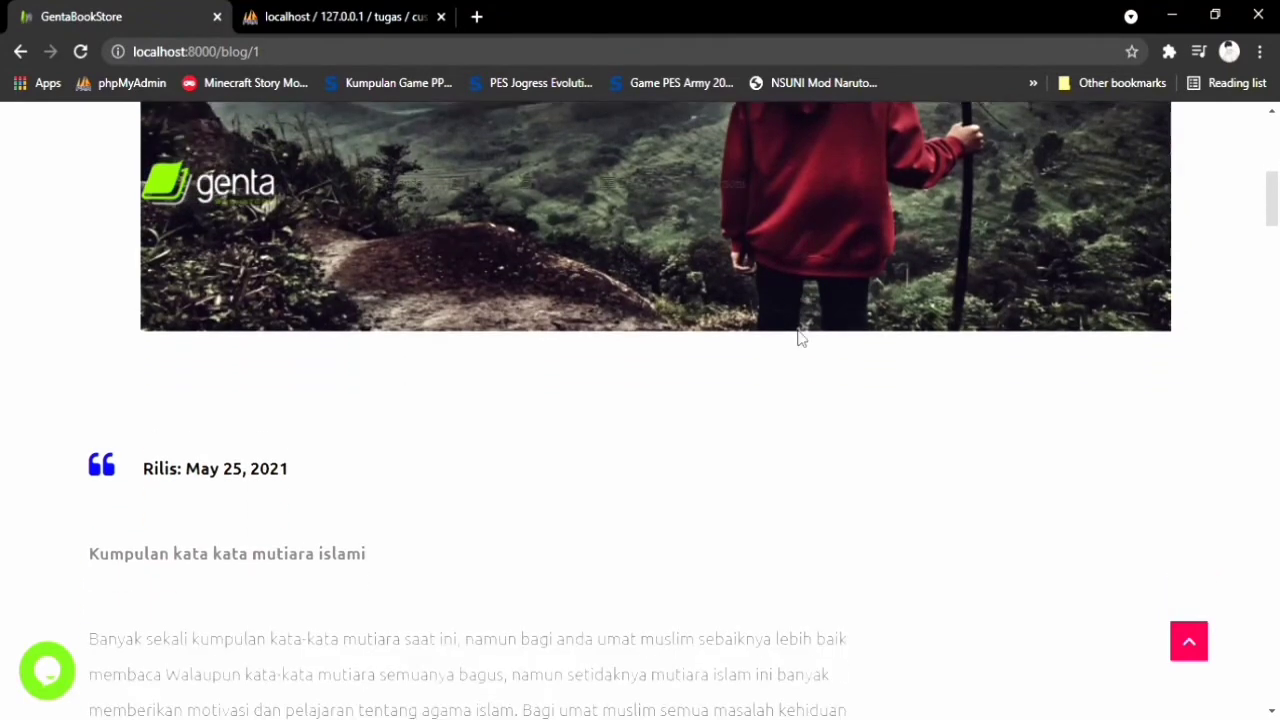
scroll(798, 338, down, 2)
scroll(798, 338, down, 1)
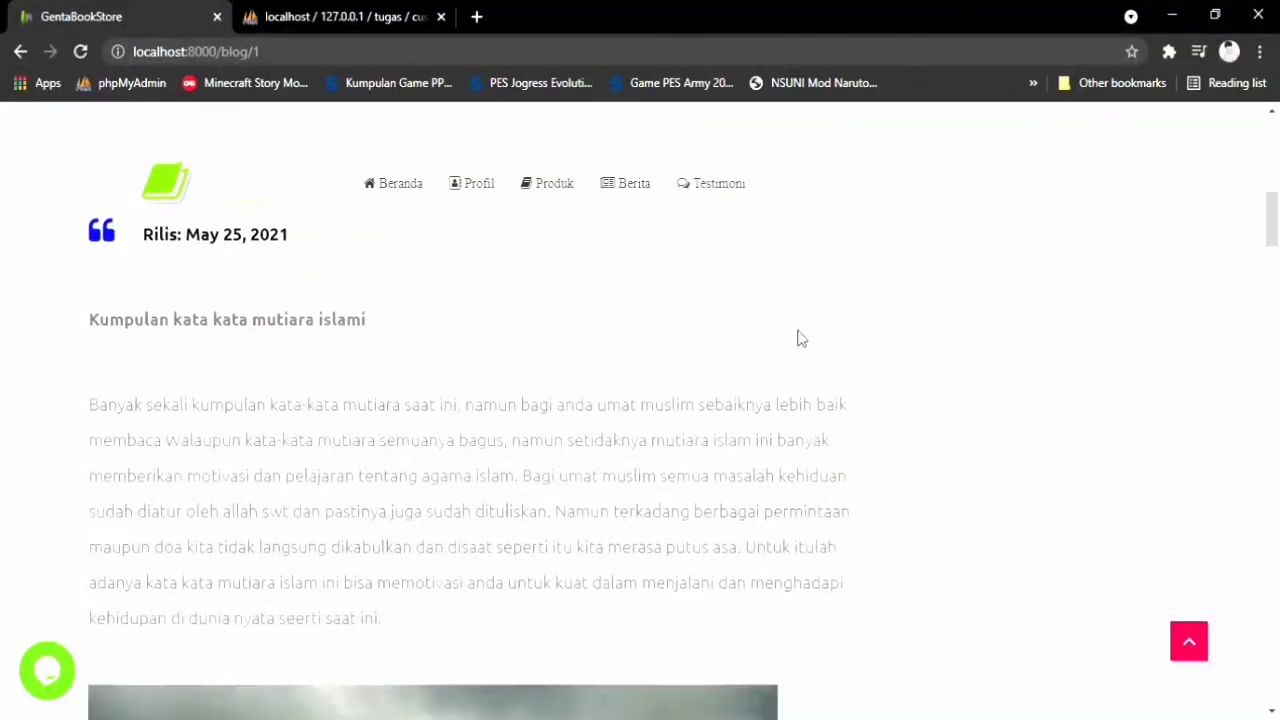
scroll(672, 308, down, 1)
scroll(670, 310, down, 10)
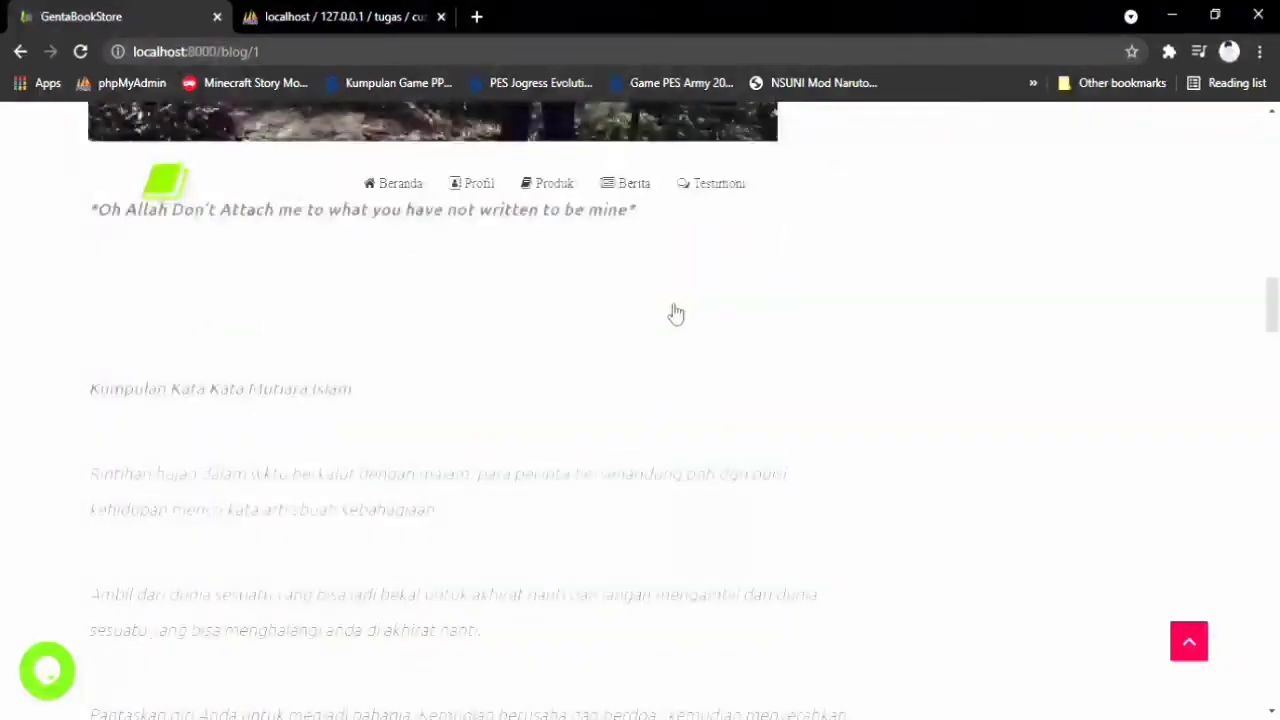
Return to the top of the post and go to the Testimoni page
scroll(671, 310, up, 6)
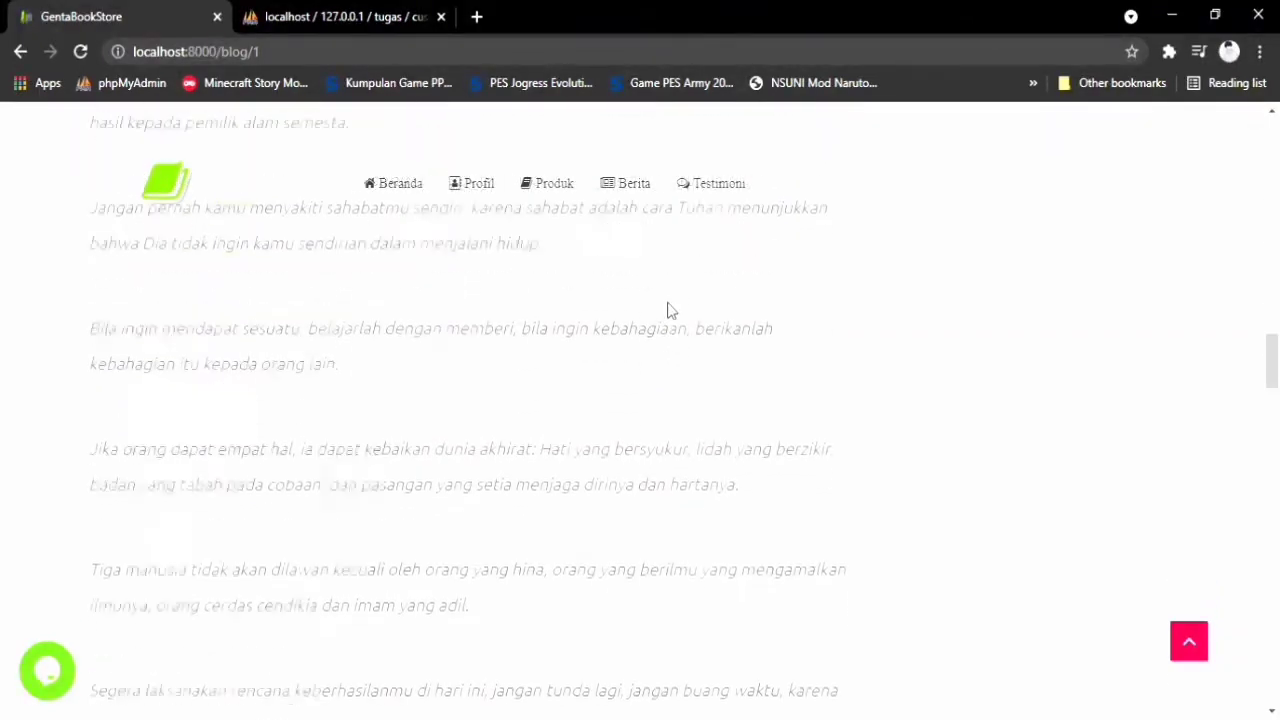
scroll(672, 305, up, 5)
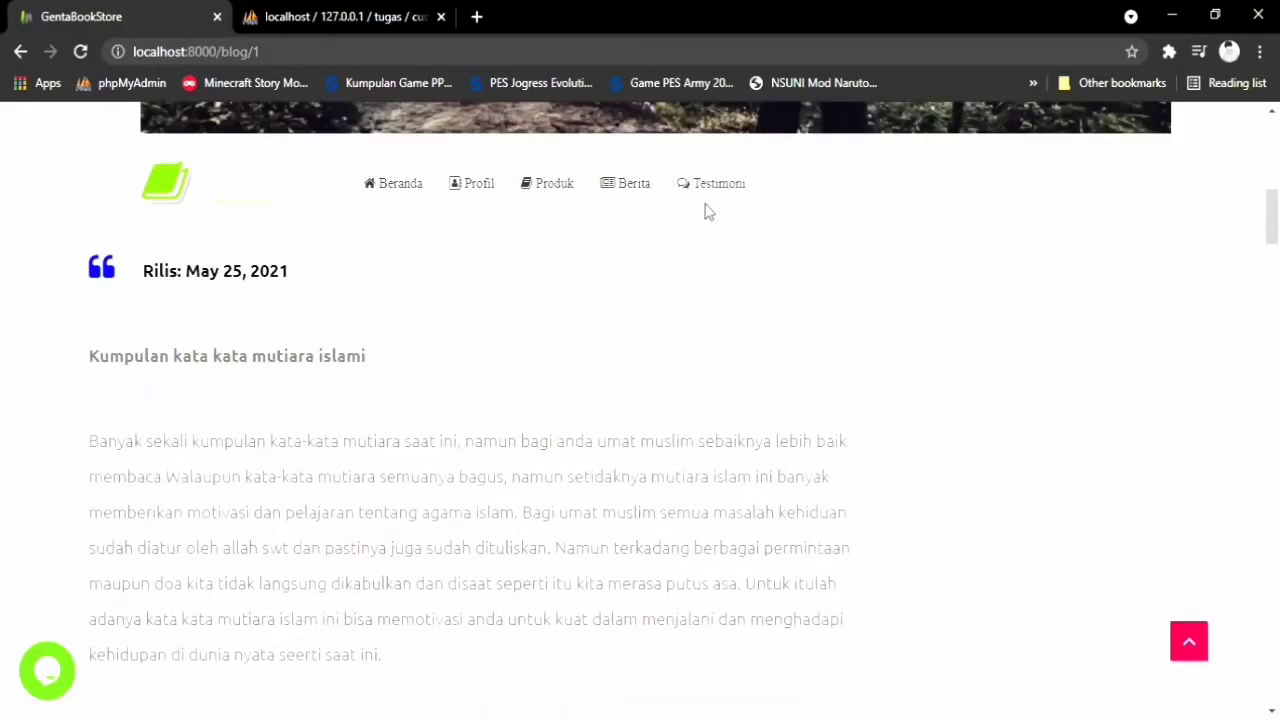
click(718, 190)
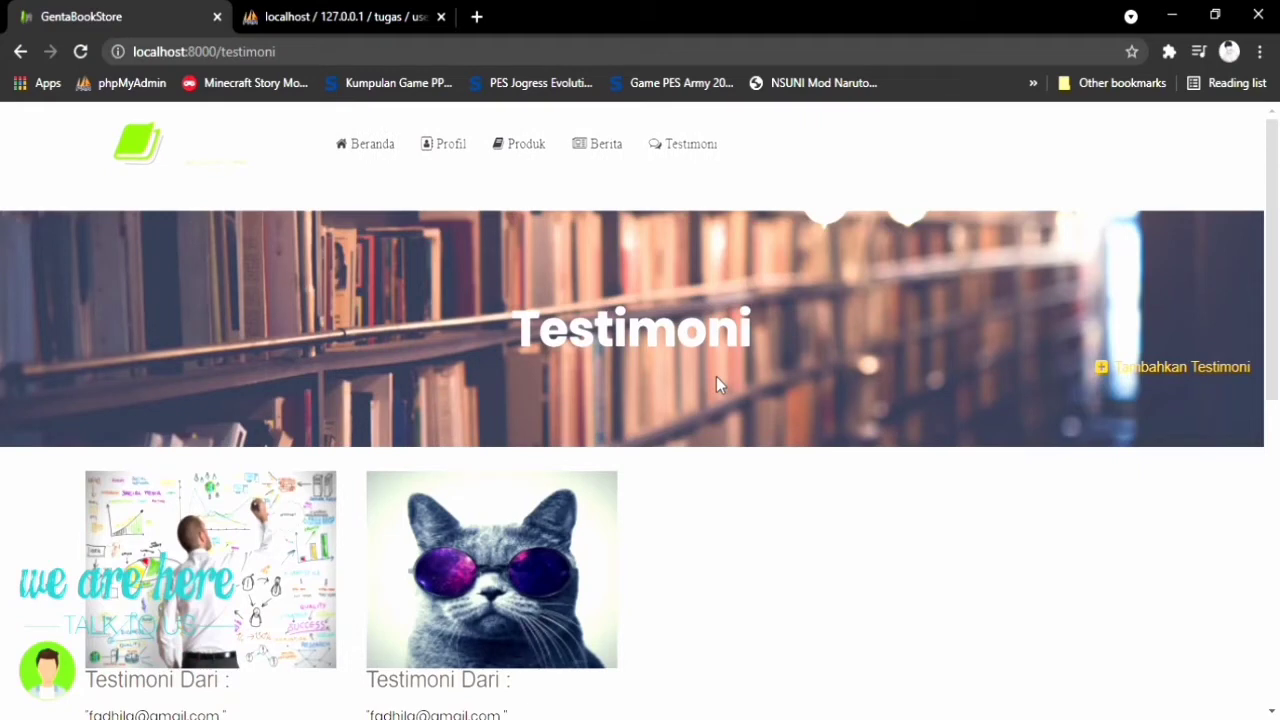
View the first reviewer's bio and close it
scroll(716, 386, down, 1)
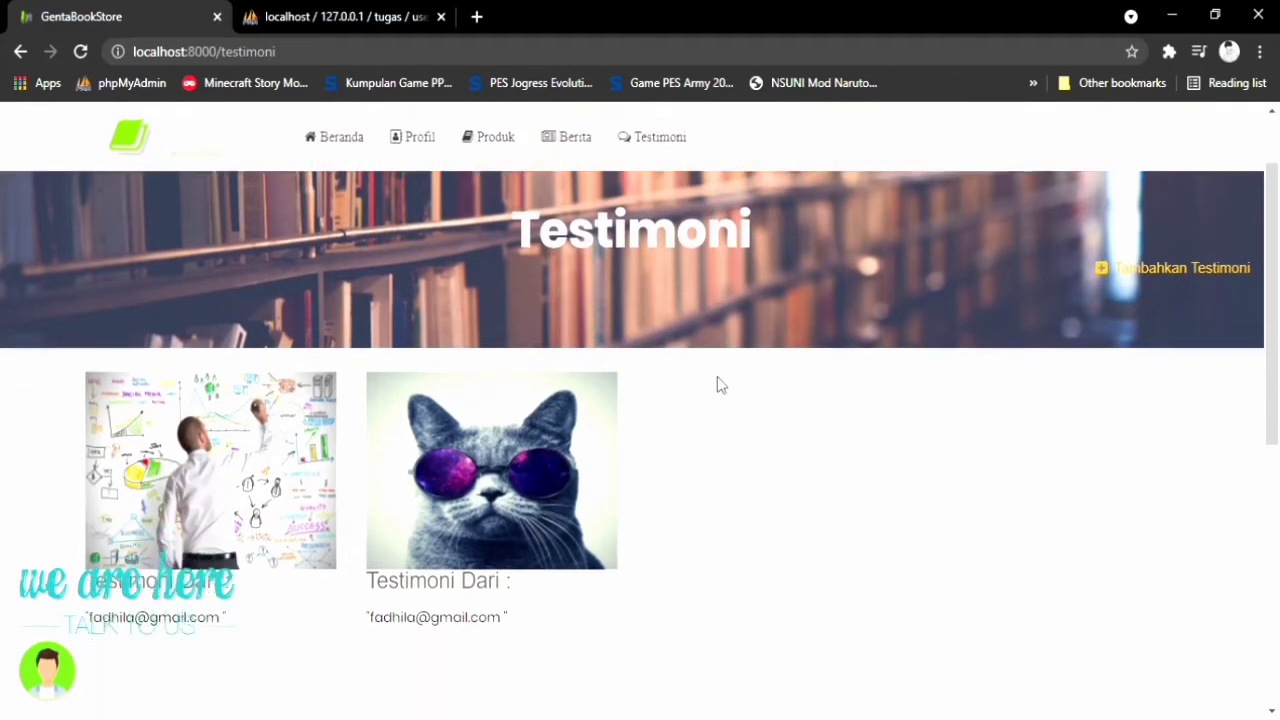
mouse_move(497, 472)
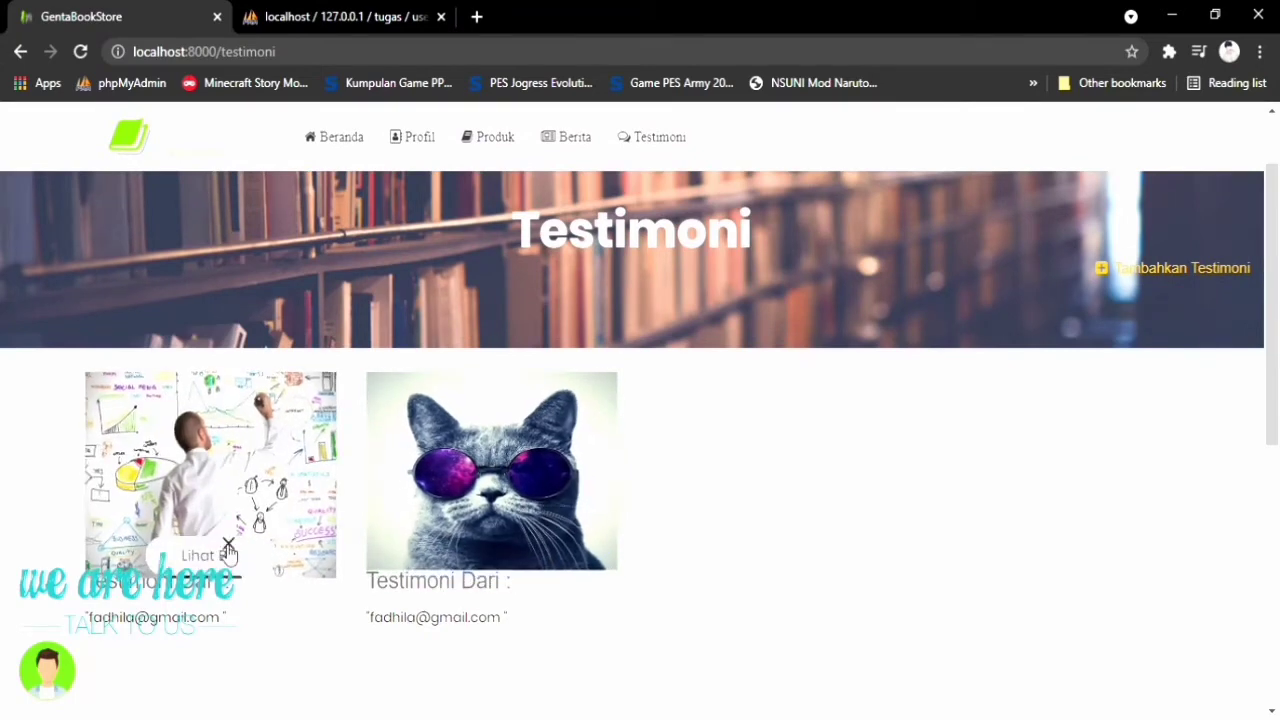
scroll(288, 519, down, 2)
mouse_move(234, 351)
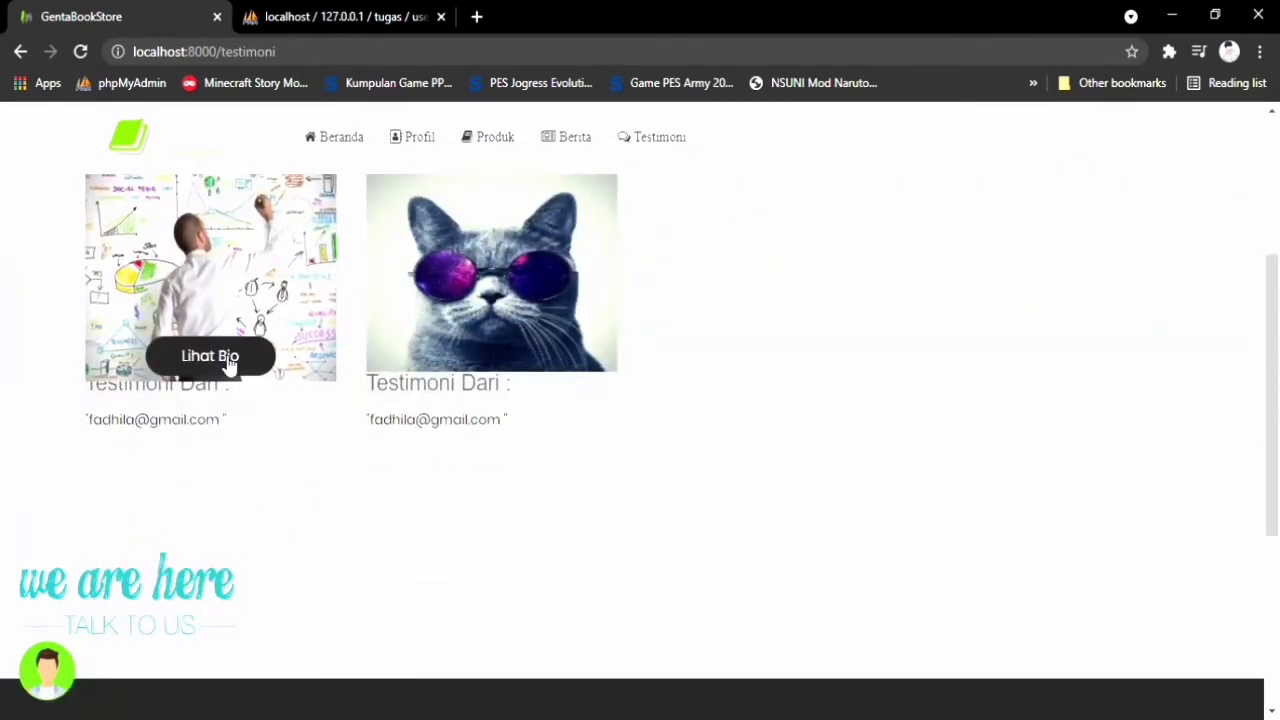
click(226, 358)
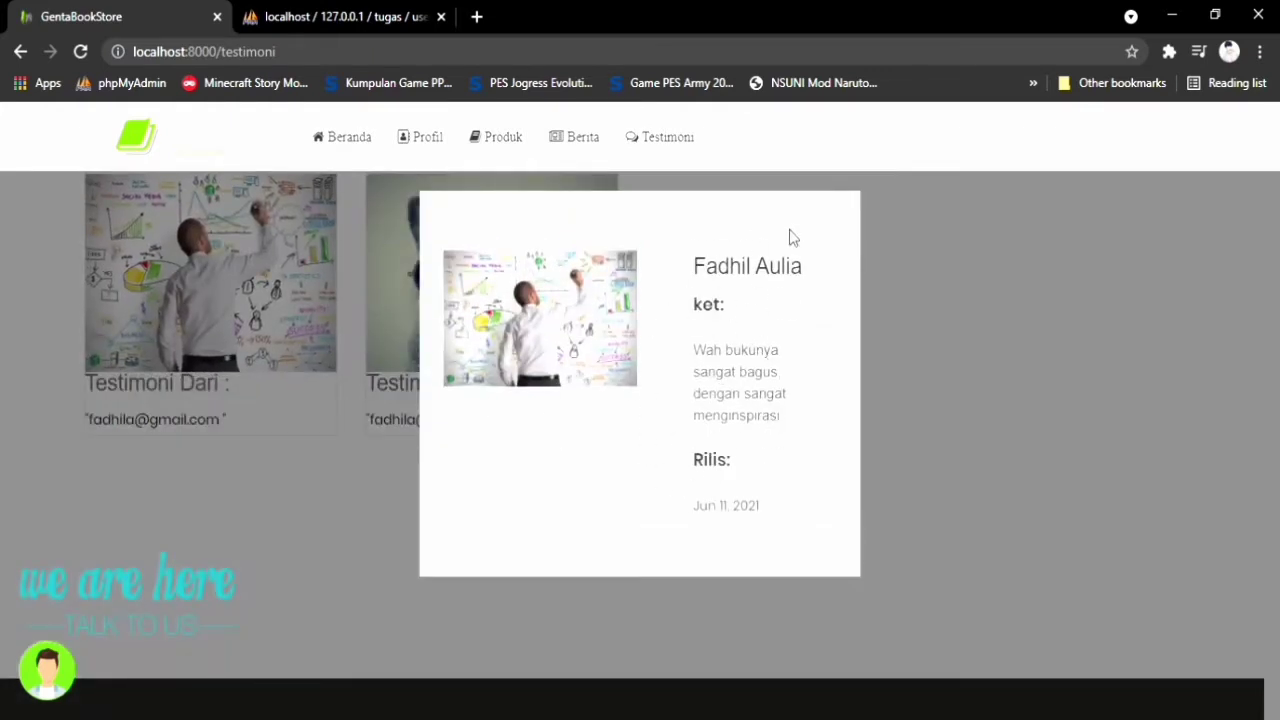
click(903, 305)
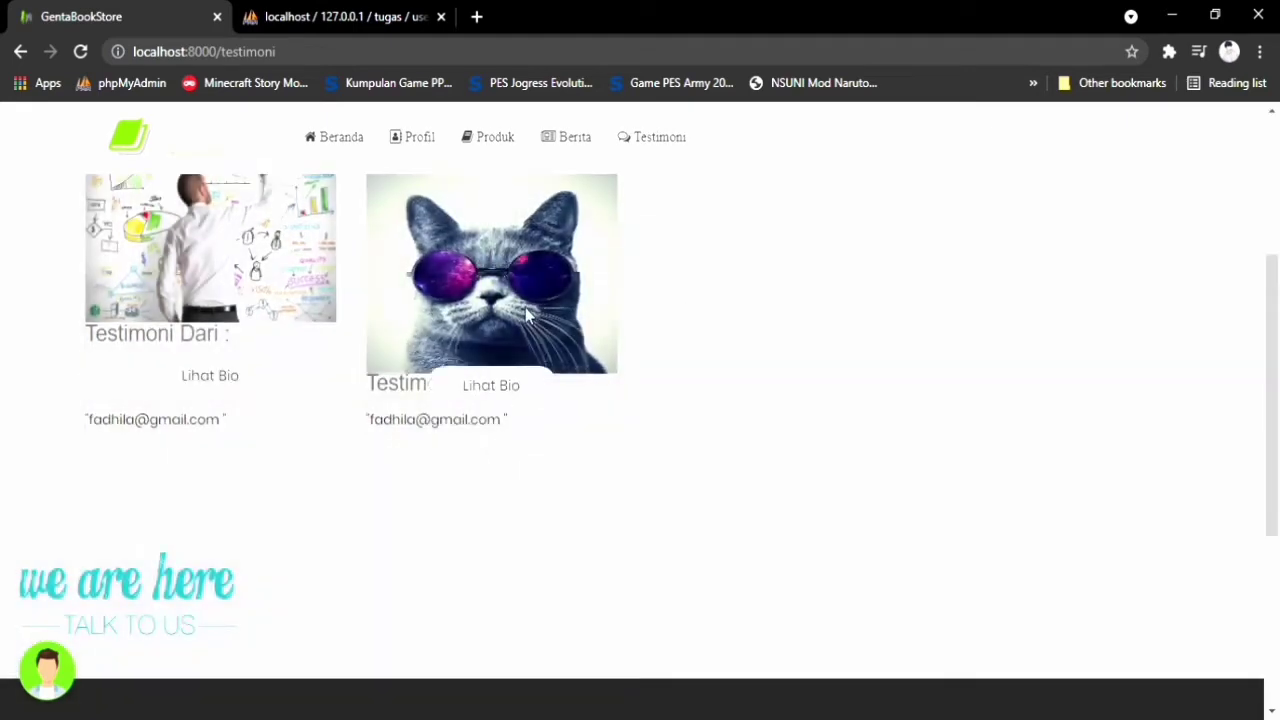
View the cat testimonial's bio, close it, and return to the top
click(520, 365)
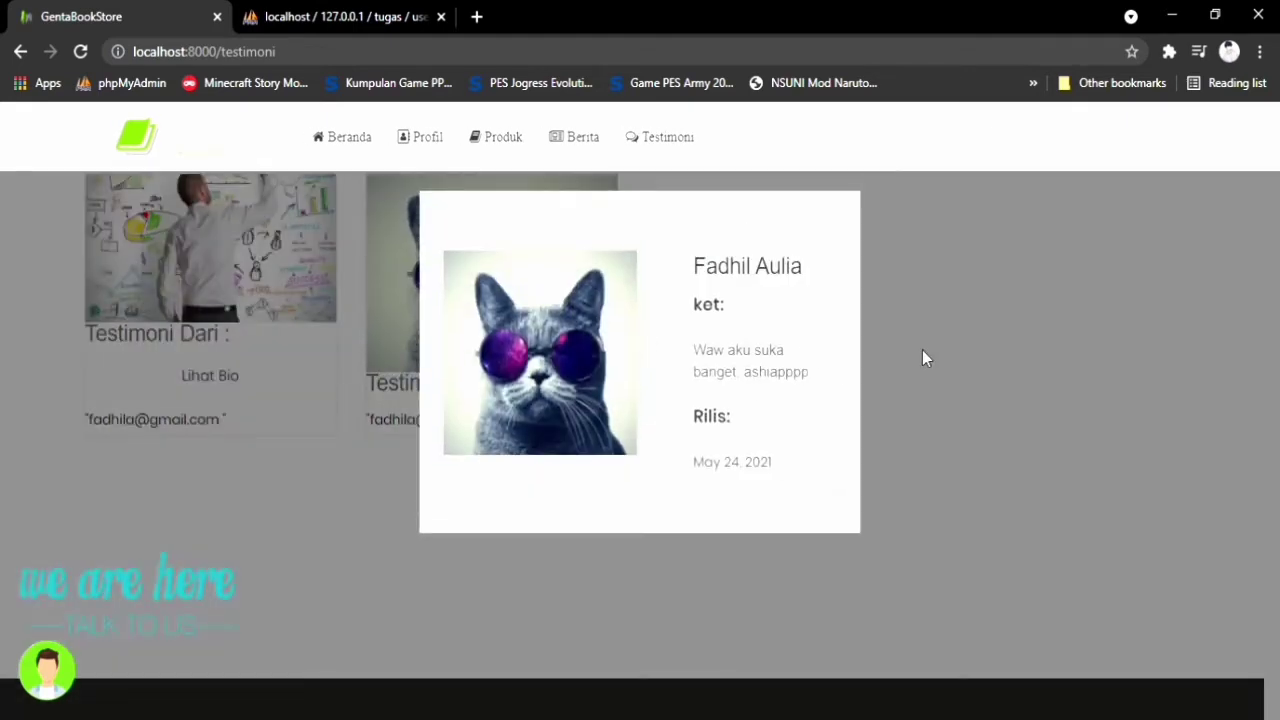
click(922, 358)
scroll(763, 394, up, 3)
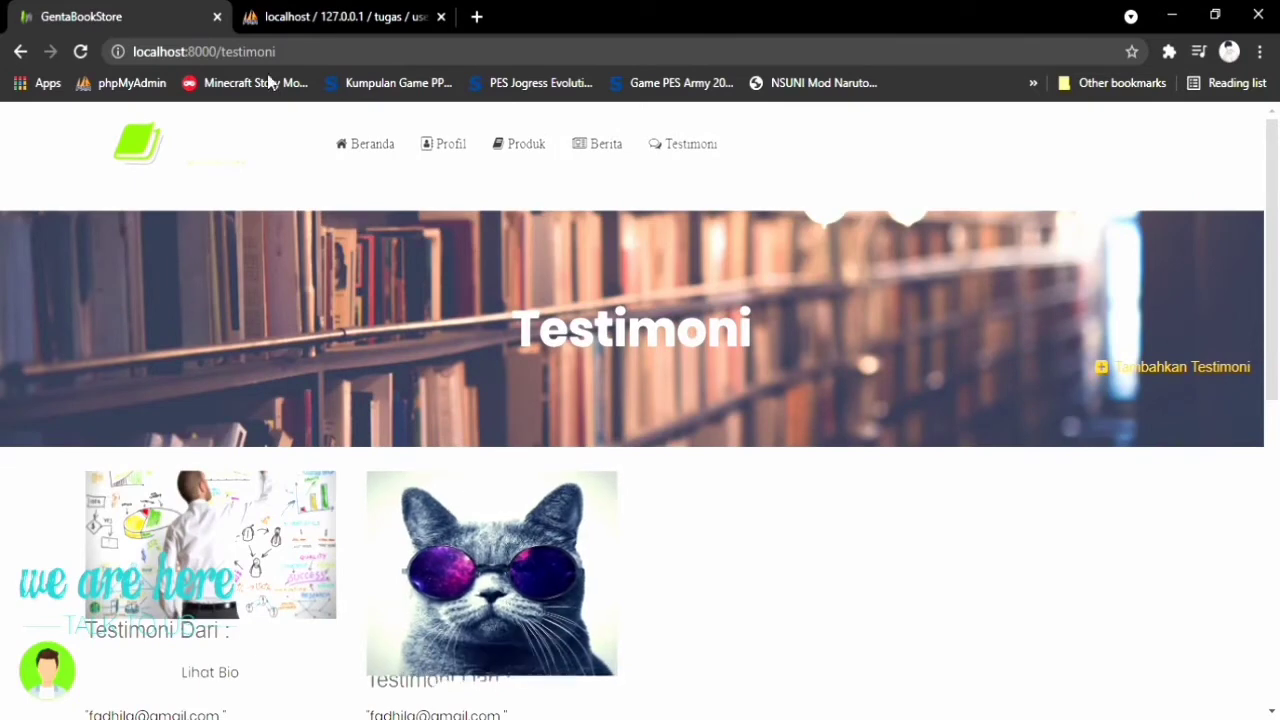
Open the Produk catalogue and filter it to Aplikasi dan Software books
click(522, 152)
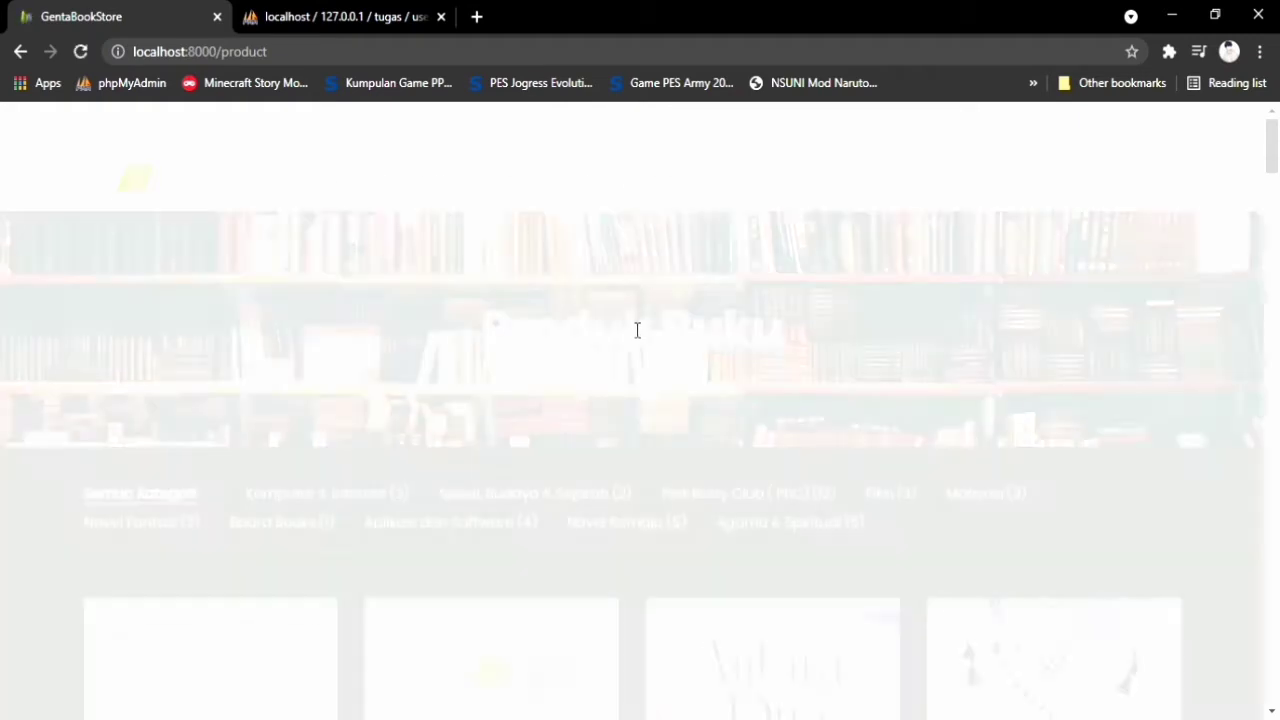
scroll(700, 350, down, 3)
scroll(737, 375, down, 2)
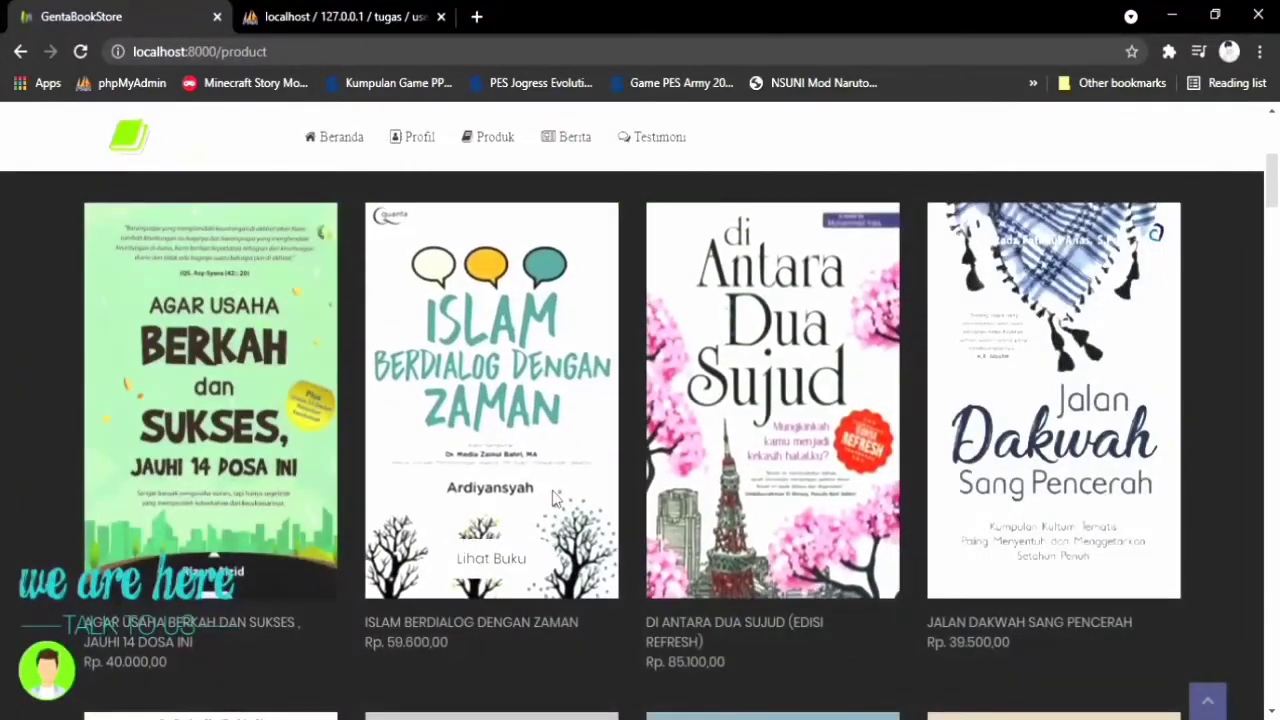
scroll(737, 375, up, 4)
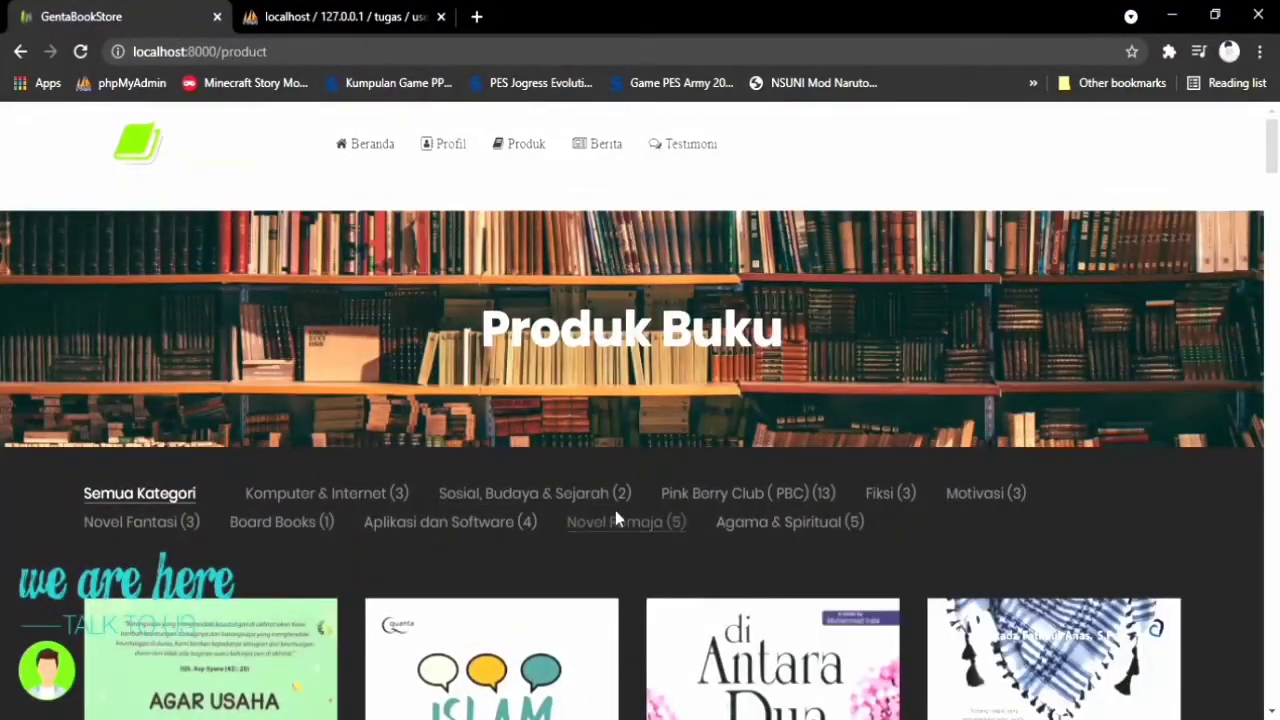
click(405, 524)
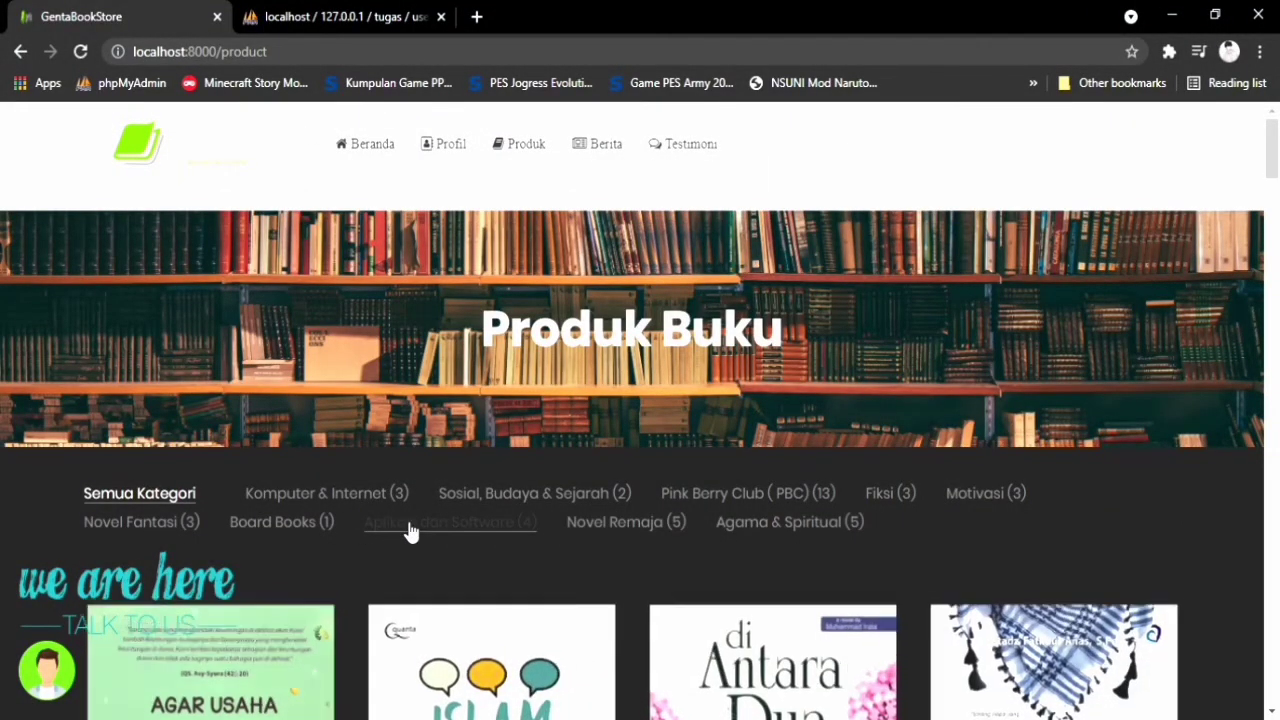
scroll(666, 484, down, 5)
scroll(670, 498, up, 1)
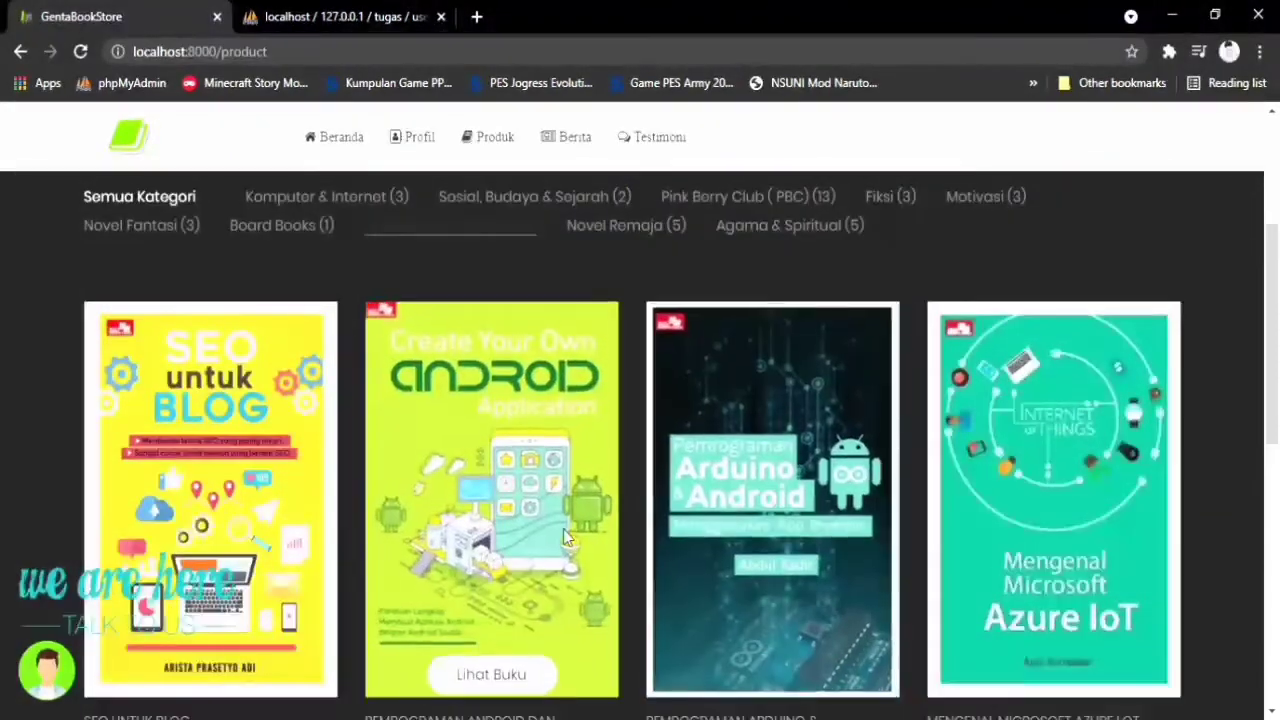
scroll(551, 525, down, 1)
Read the Mengenal Microsoft Azure IoT book's details, then close the preview
mouse_move(800, 568)
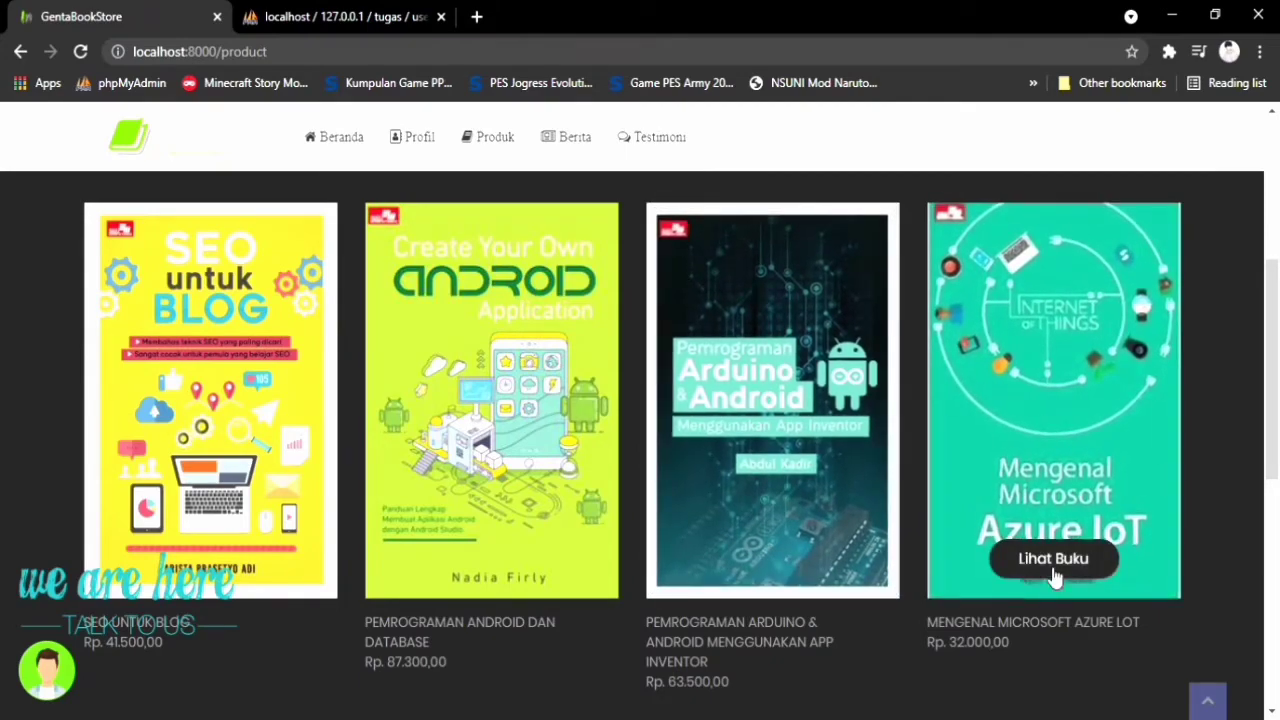
click(1053, 570)
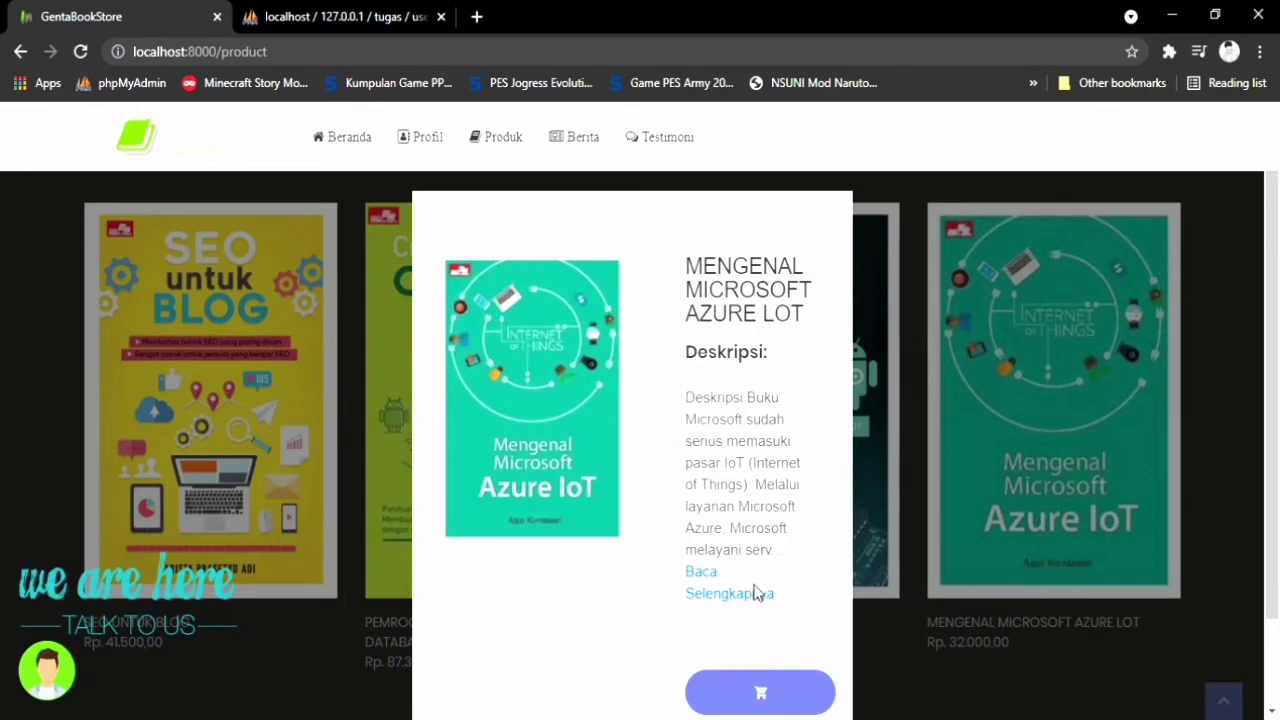
scroll(751, 590, down, 1)
scroll(755, 587, up, 1)
click(914, 588)
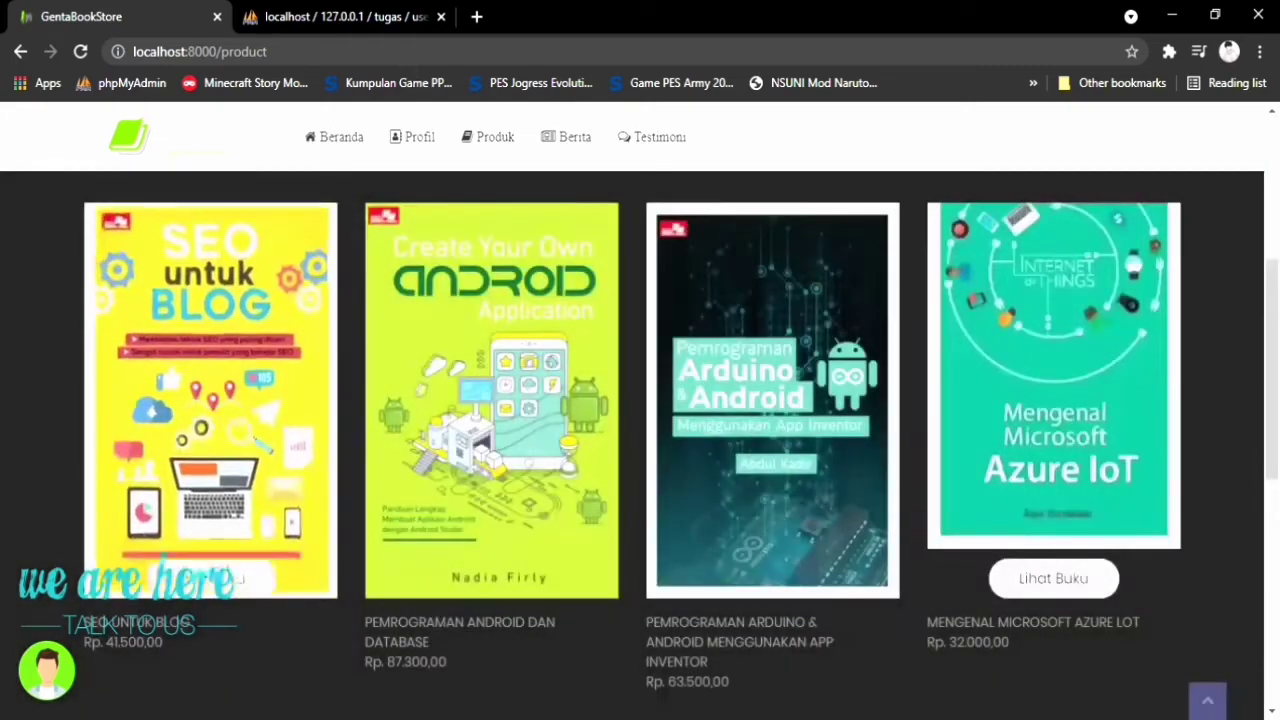
Return to the Beranda home page and scroll down it
click(351, 135)
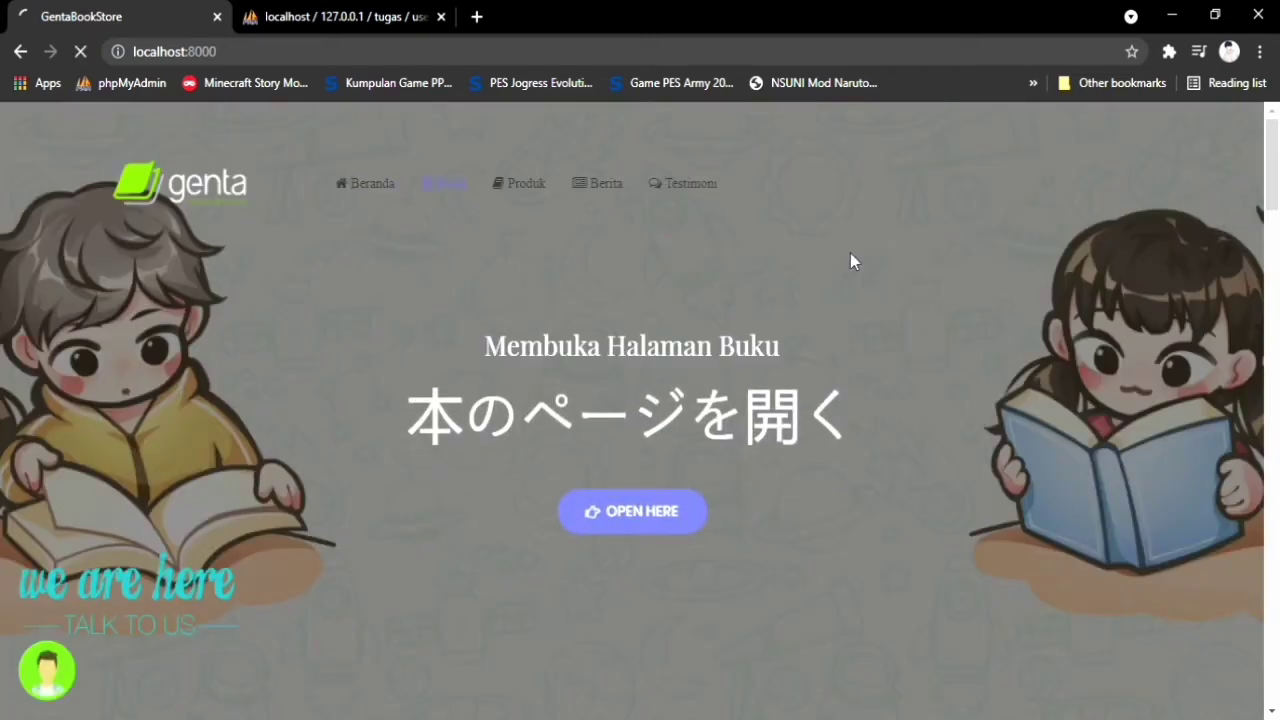
scroll(984, 353, down, 1)
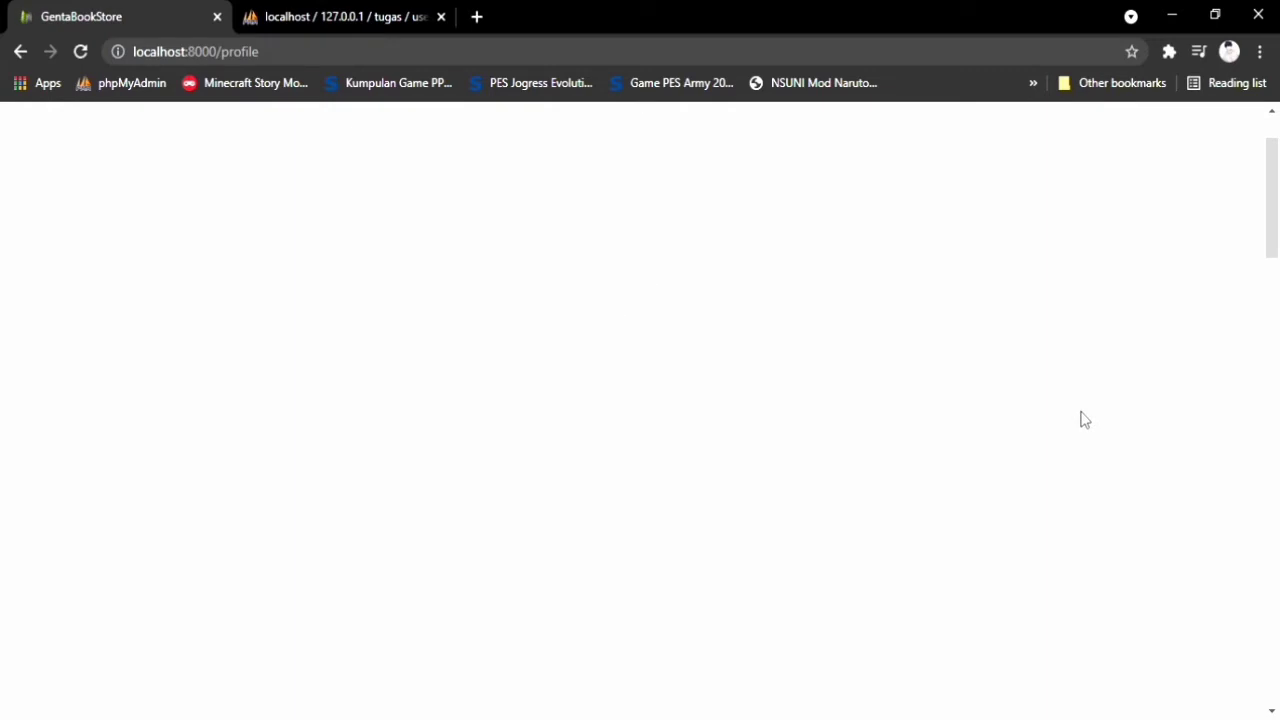
scroll(1040, 425, down, 1)
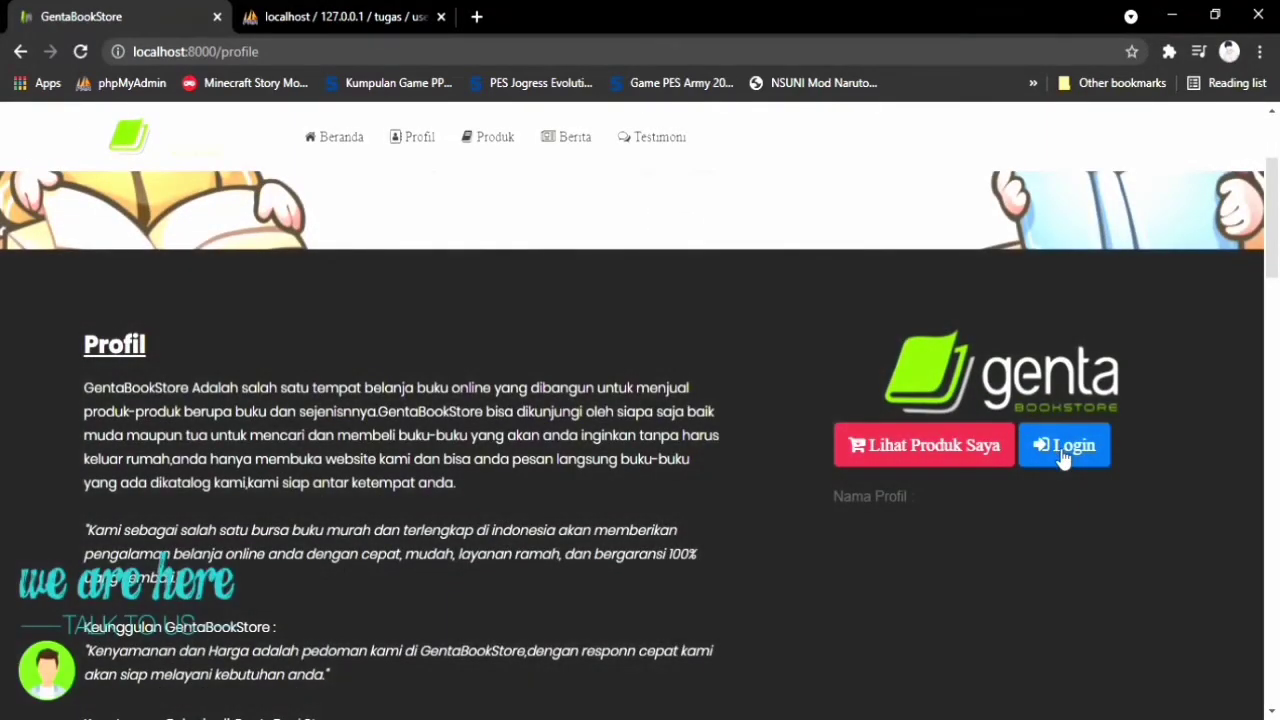
Log in through the Masuk form with the account's e-mail and password
click(1063, 452)
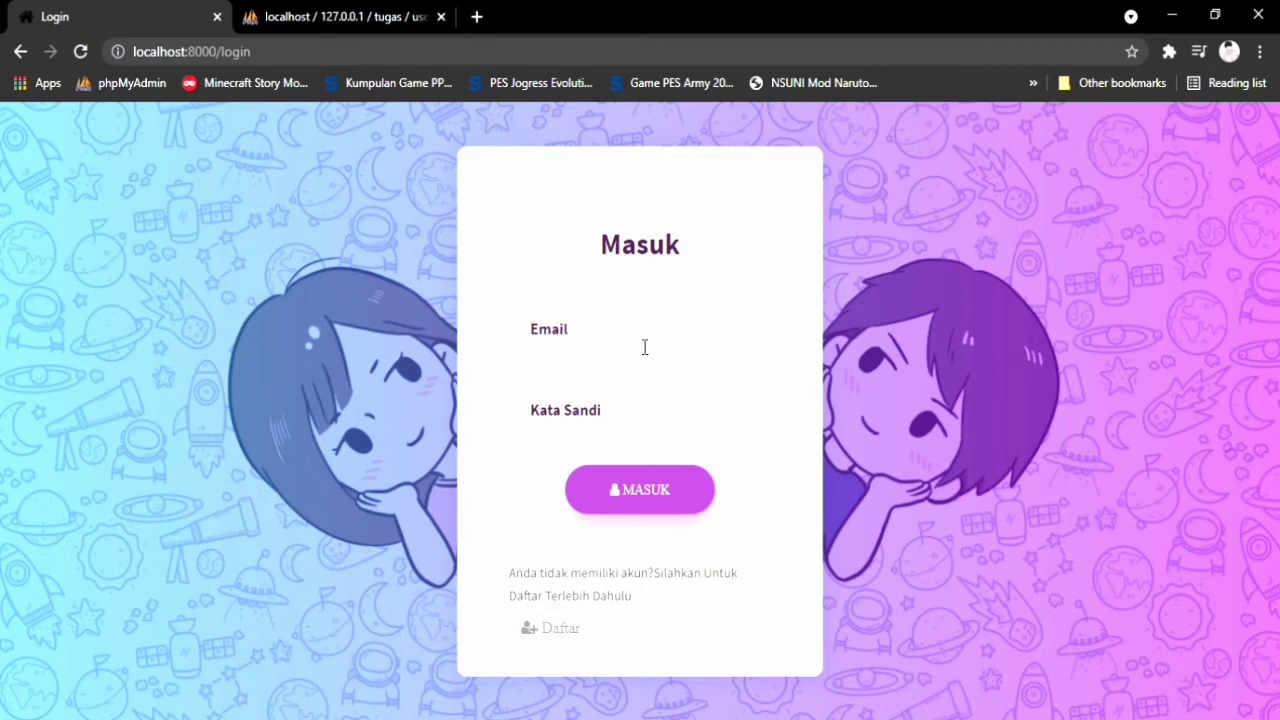
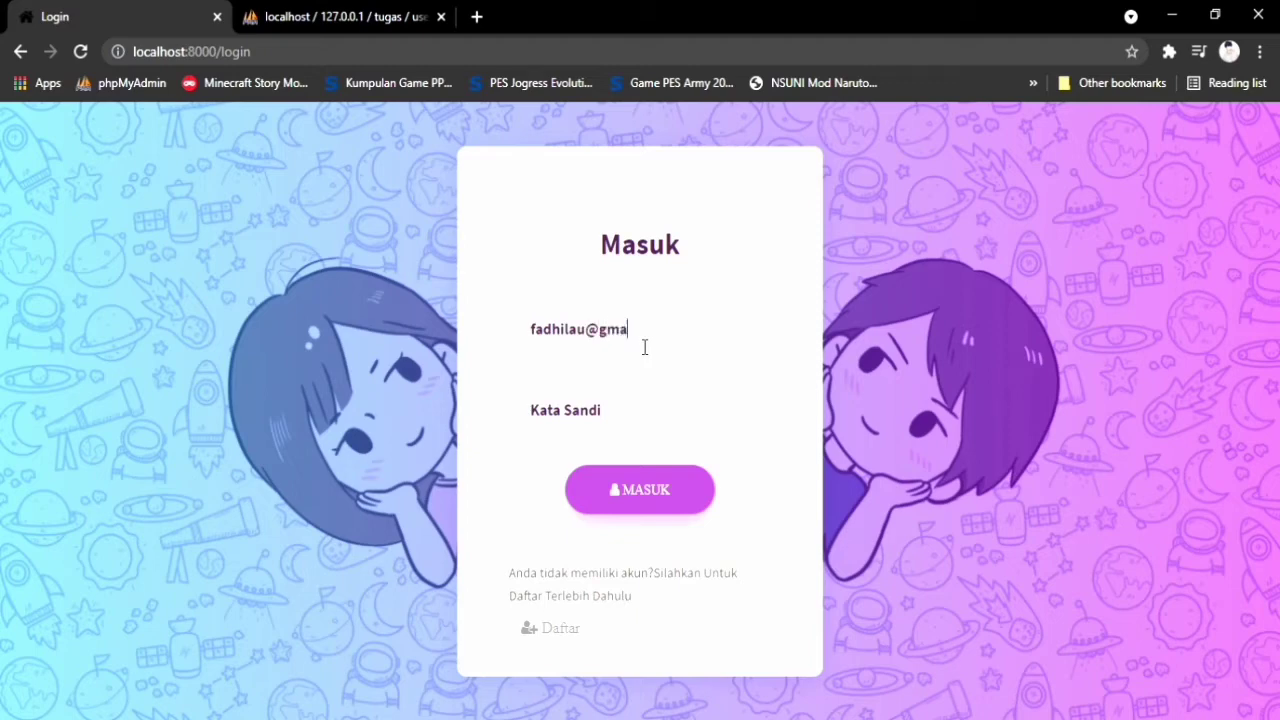
click(633, 418)
text(1)
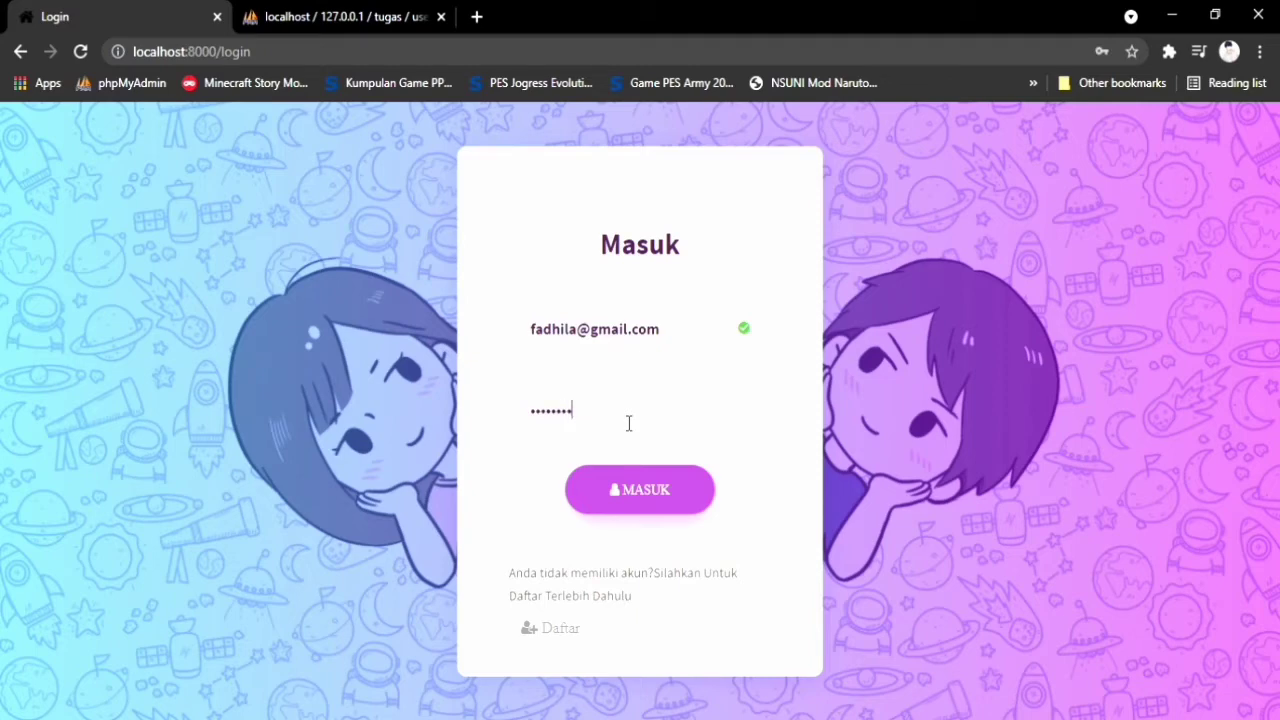
click(678, 483)
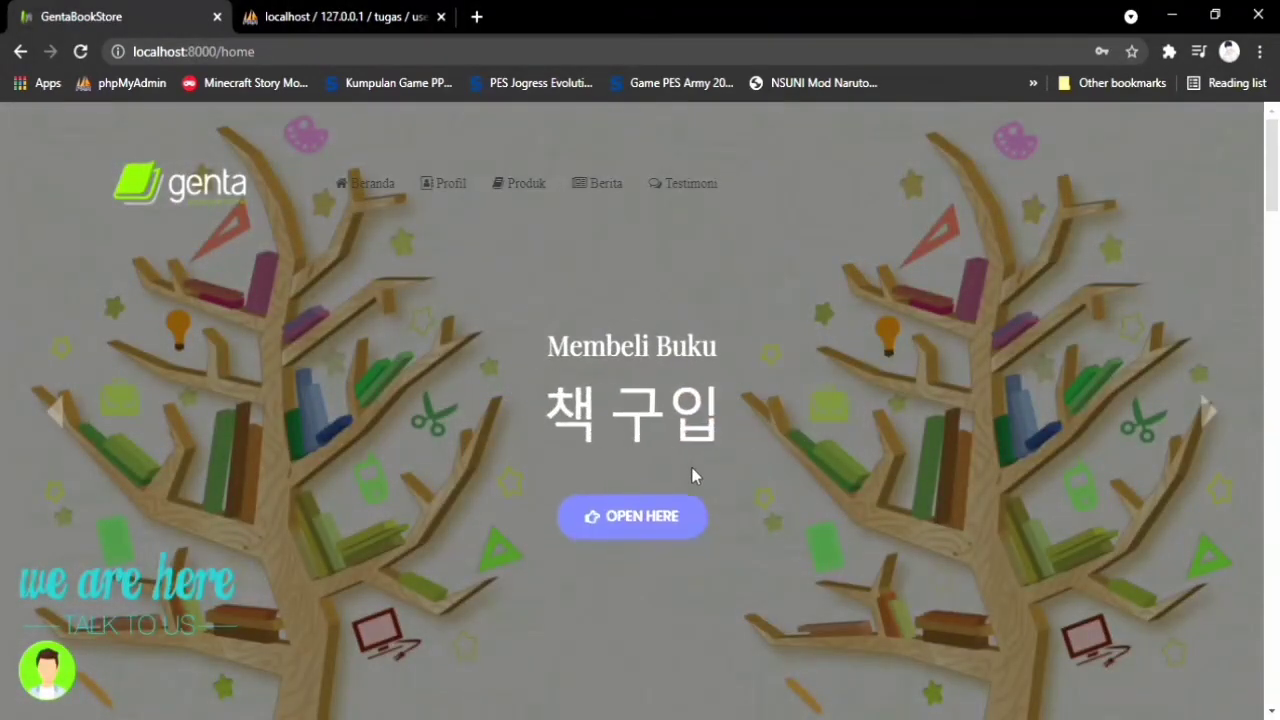
Open the book products page and filter it to the Aplikasi dan Software category
click(531, 183)
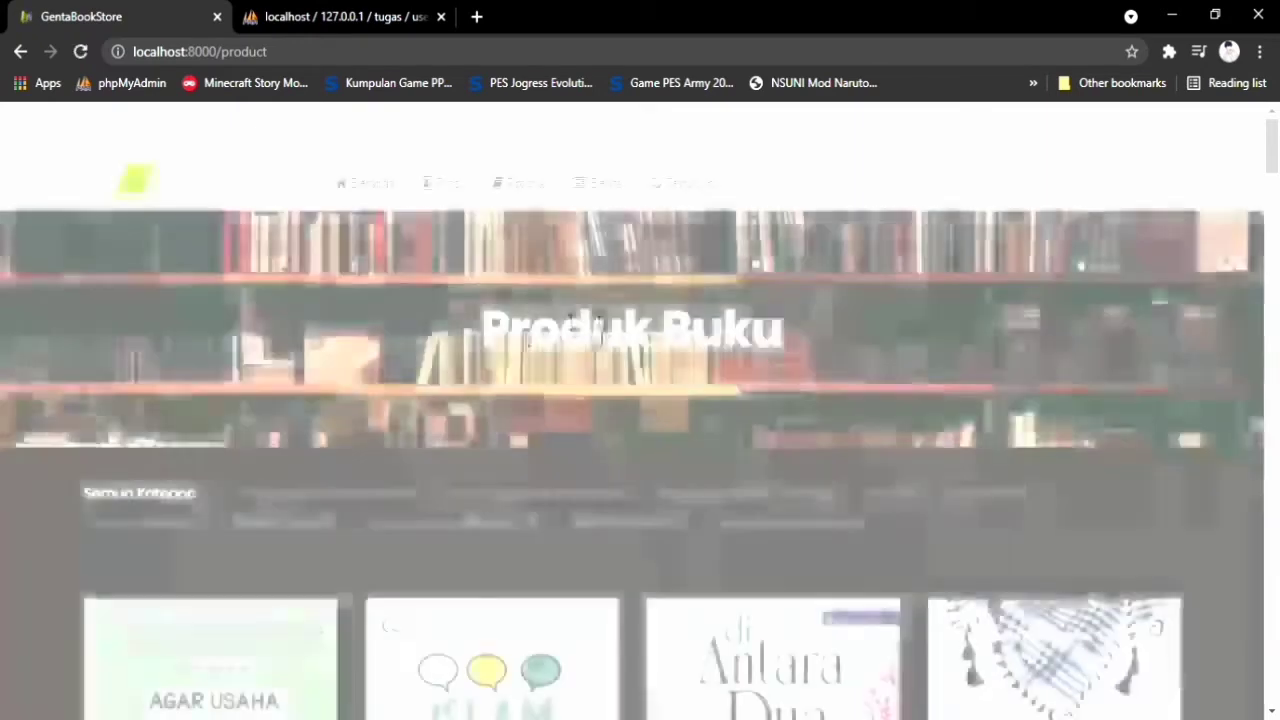
scroll(652, 416, down, 2)
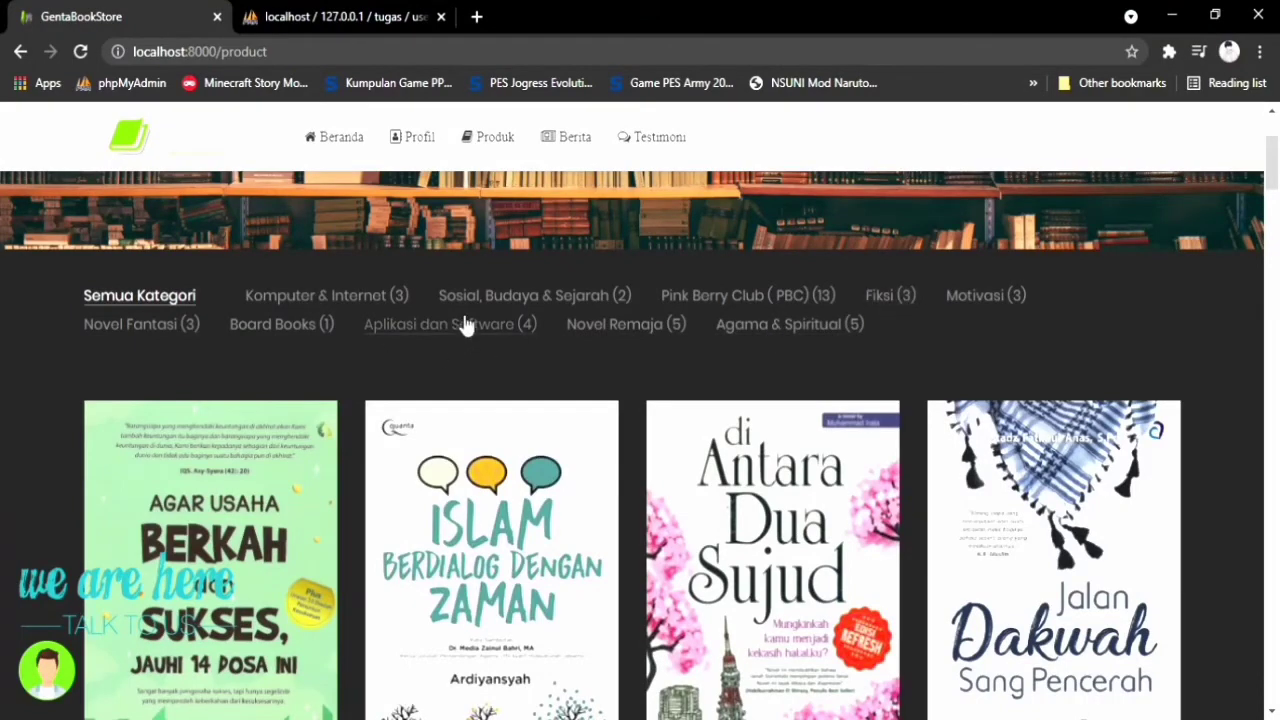
click(511, 328)
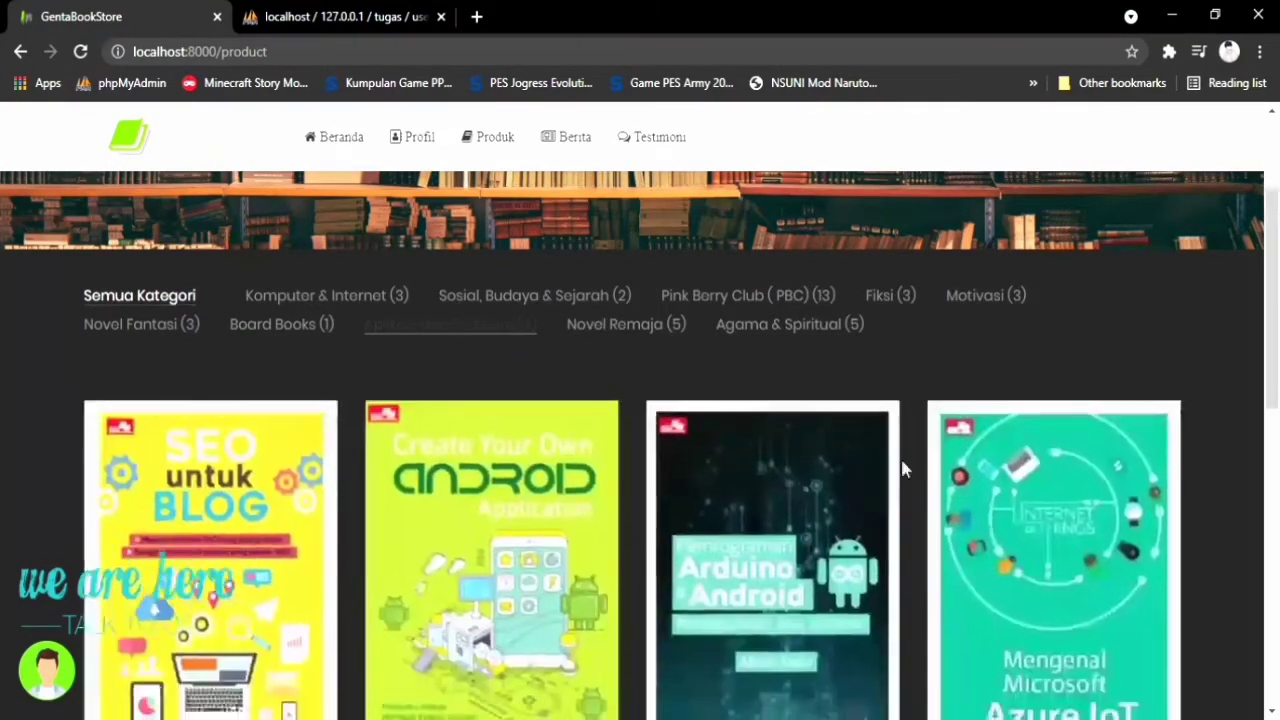
scroll(1047, 574, down, 1)
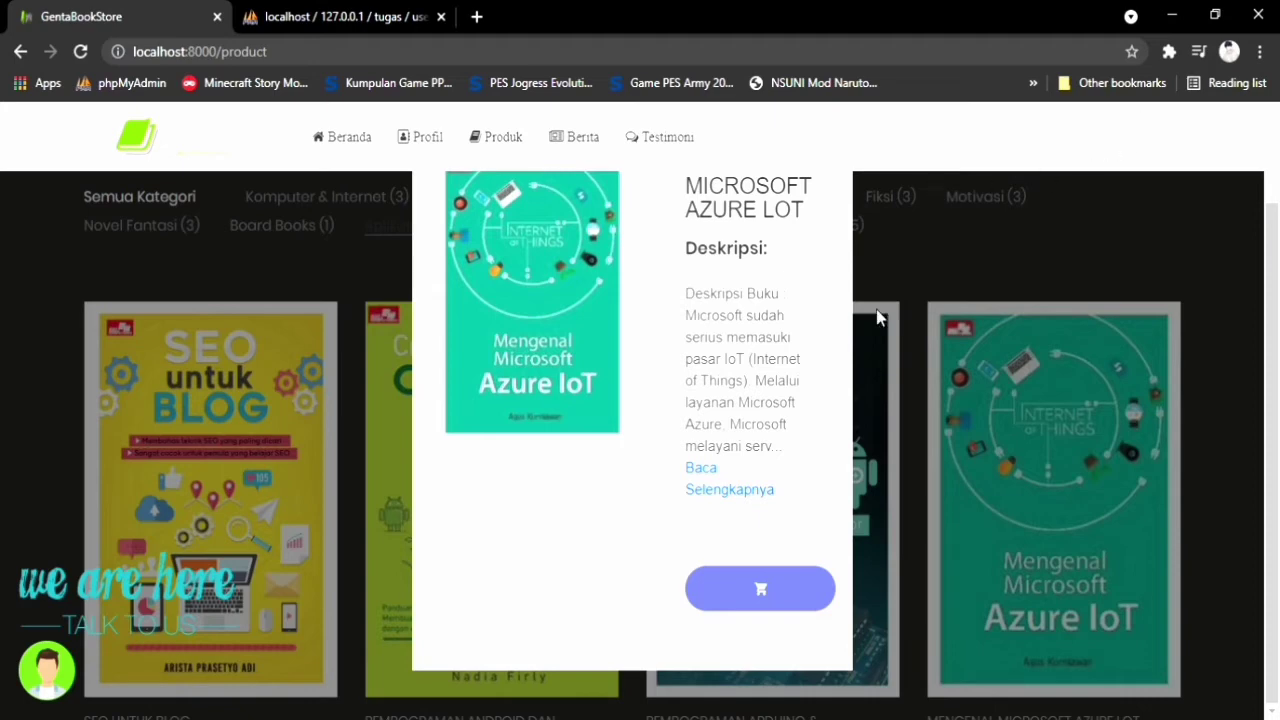
Add Mengenal Microsoft Azure IoT to the cart from its book modal
click(804, 602)
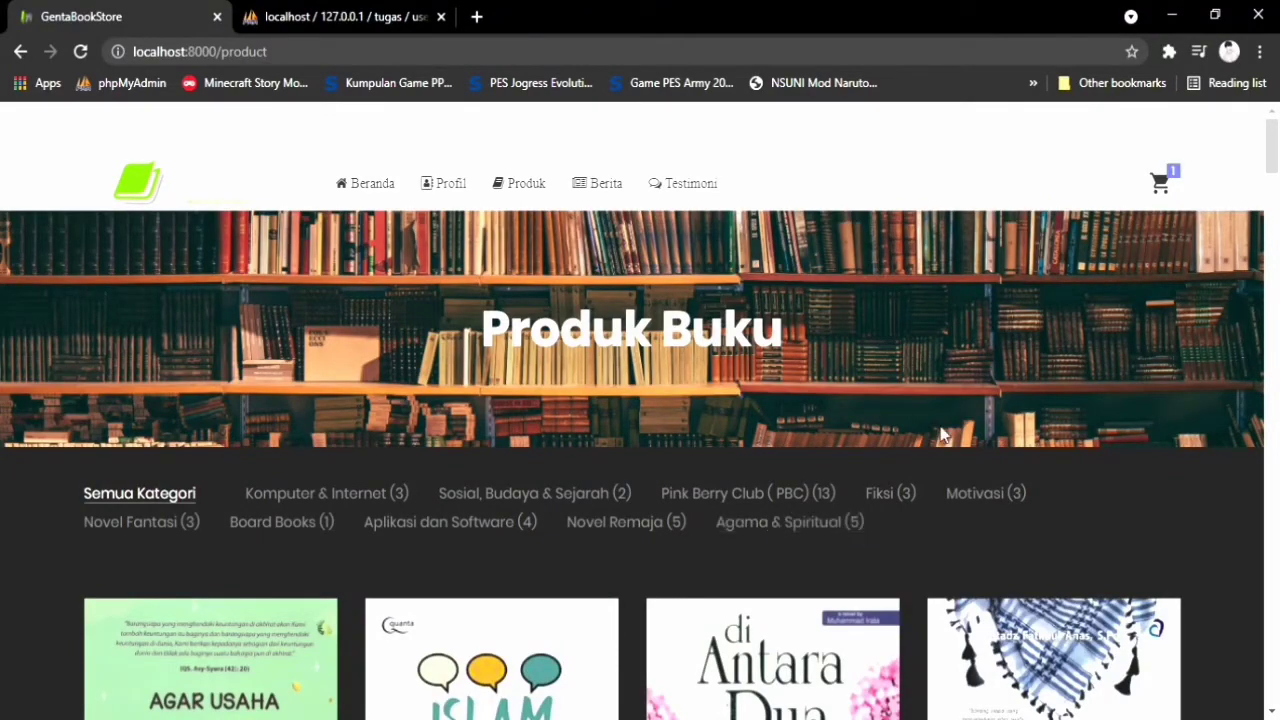
scroll(938, 477, down, 2)
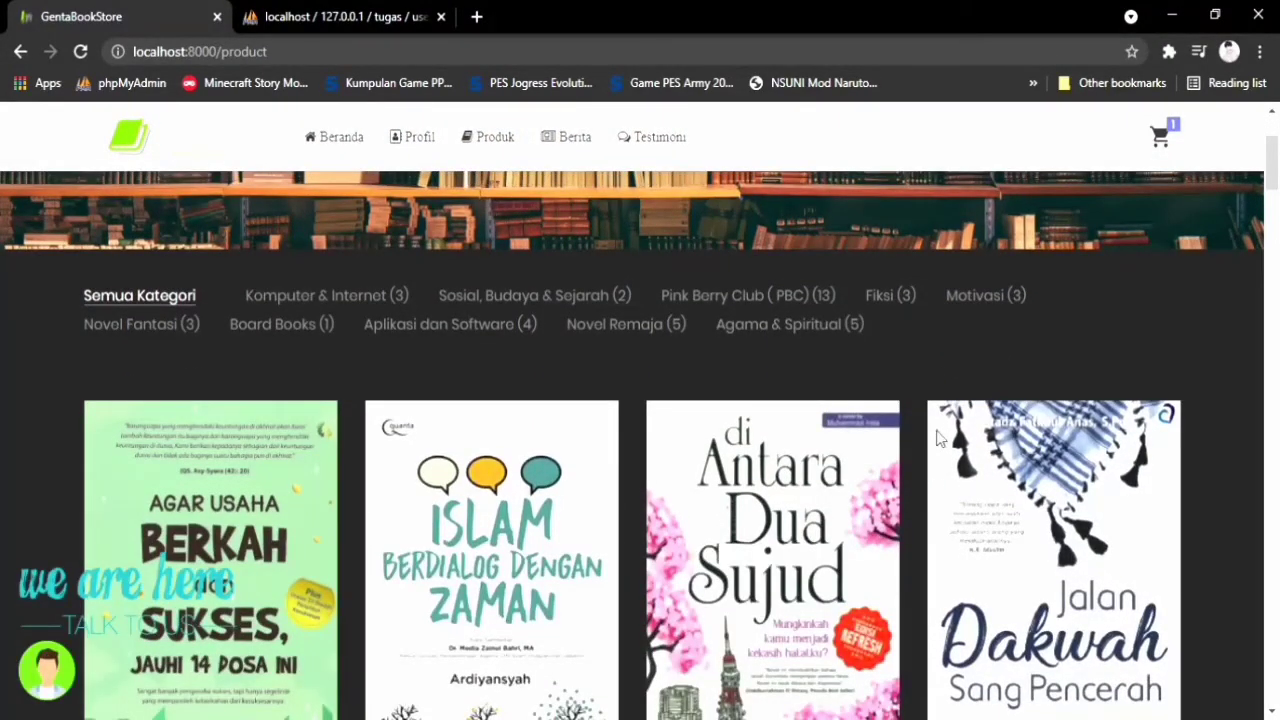
scroll(942, 438, up, 2)
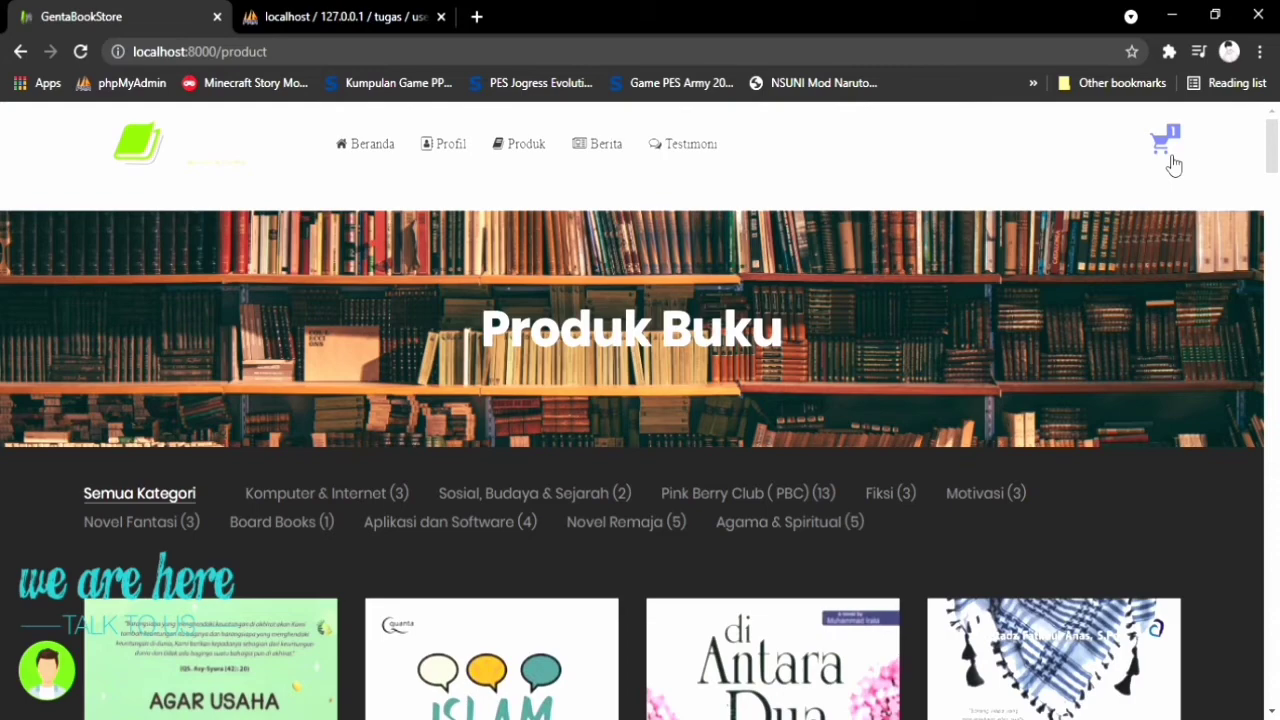
Open the full cart details page and save Mengenal Microsoft Azure IoT's quantity as 2
click(1165, 143)
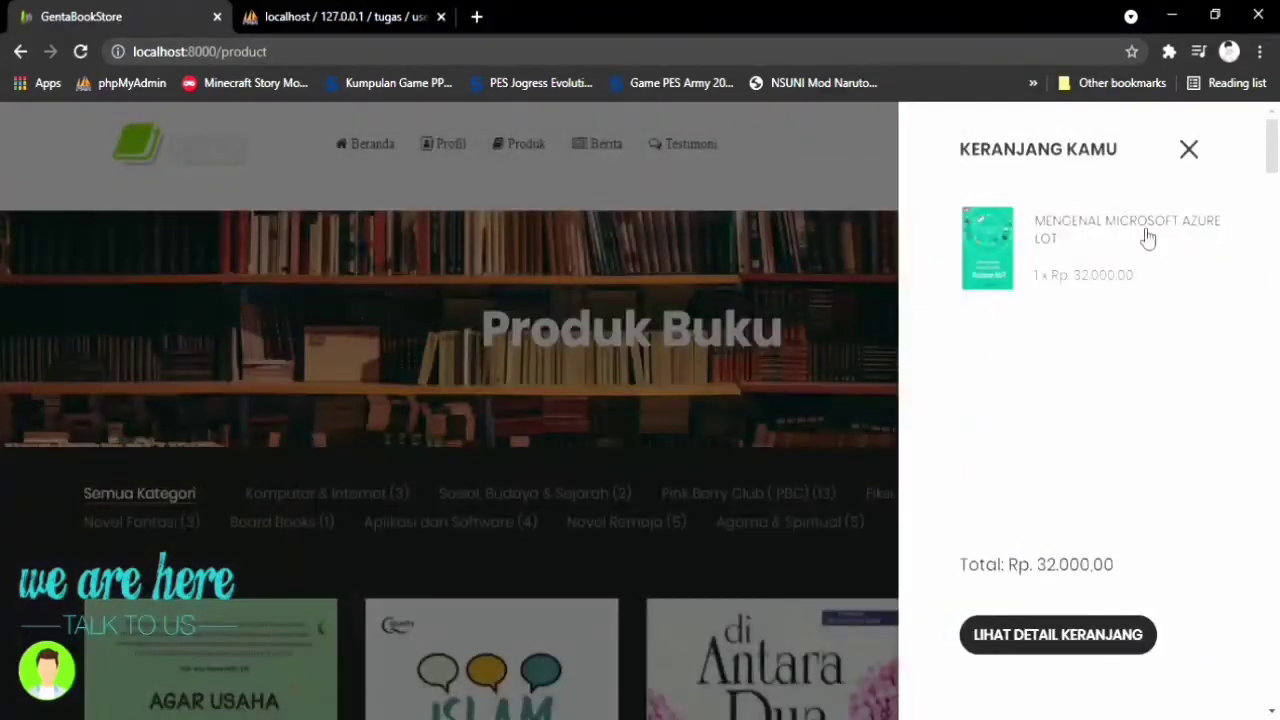
click(1003, 657)
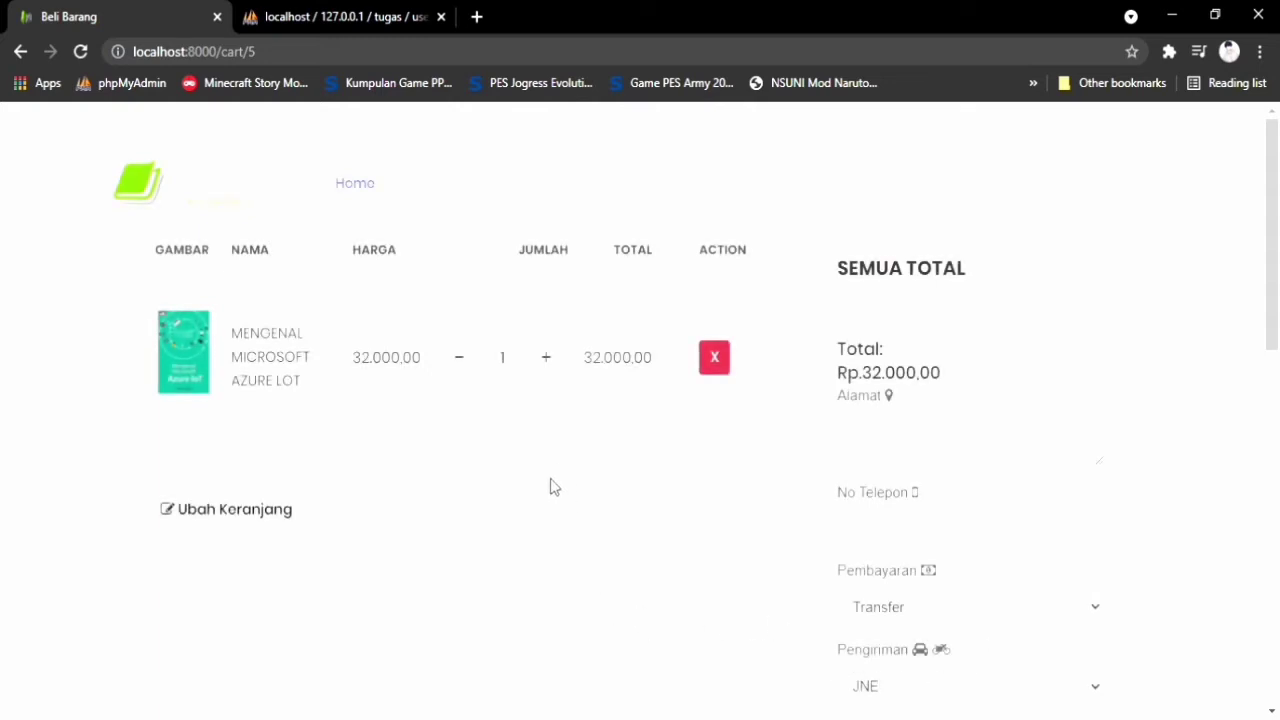
scroll(270, 405, down, 1)
scroll(290, 418, up, 1)
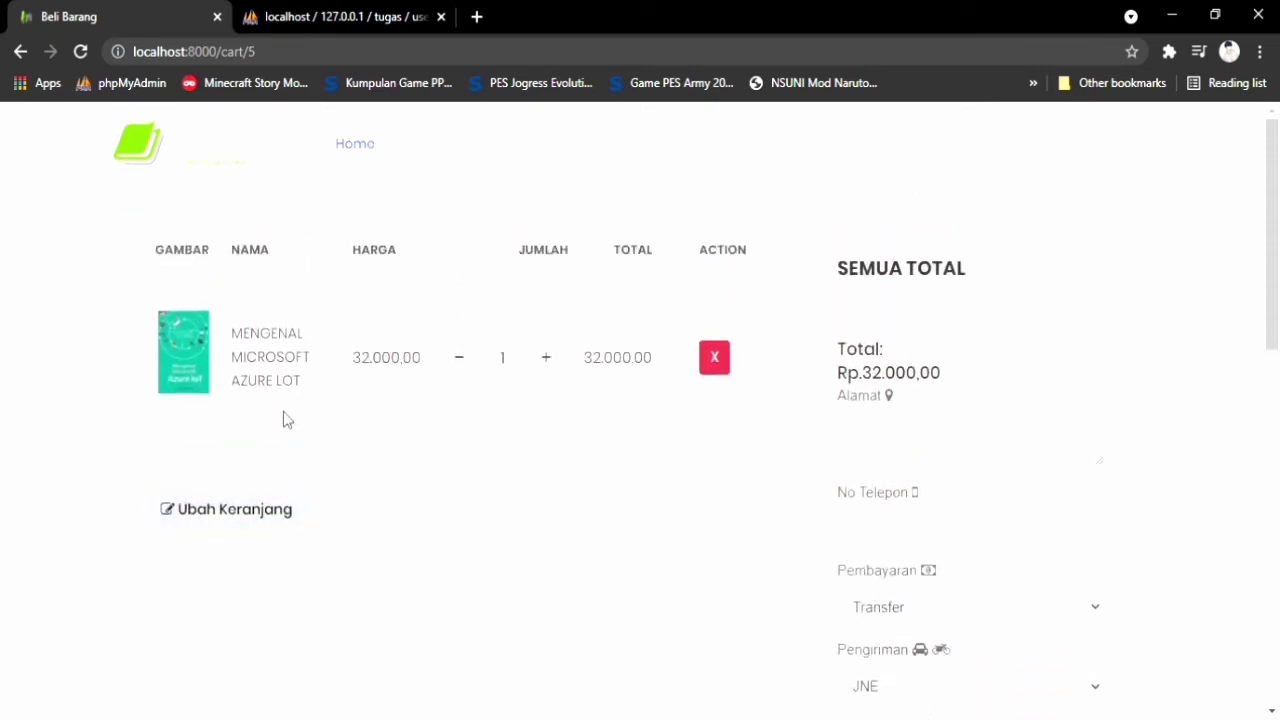
double_click(549, 370)
click(455, 364)
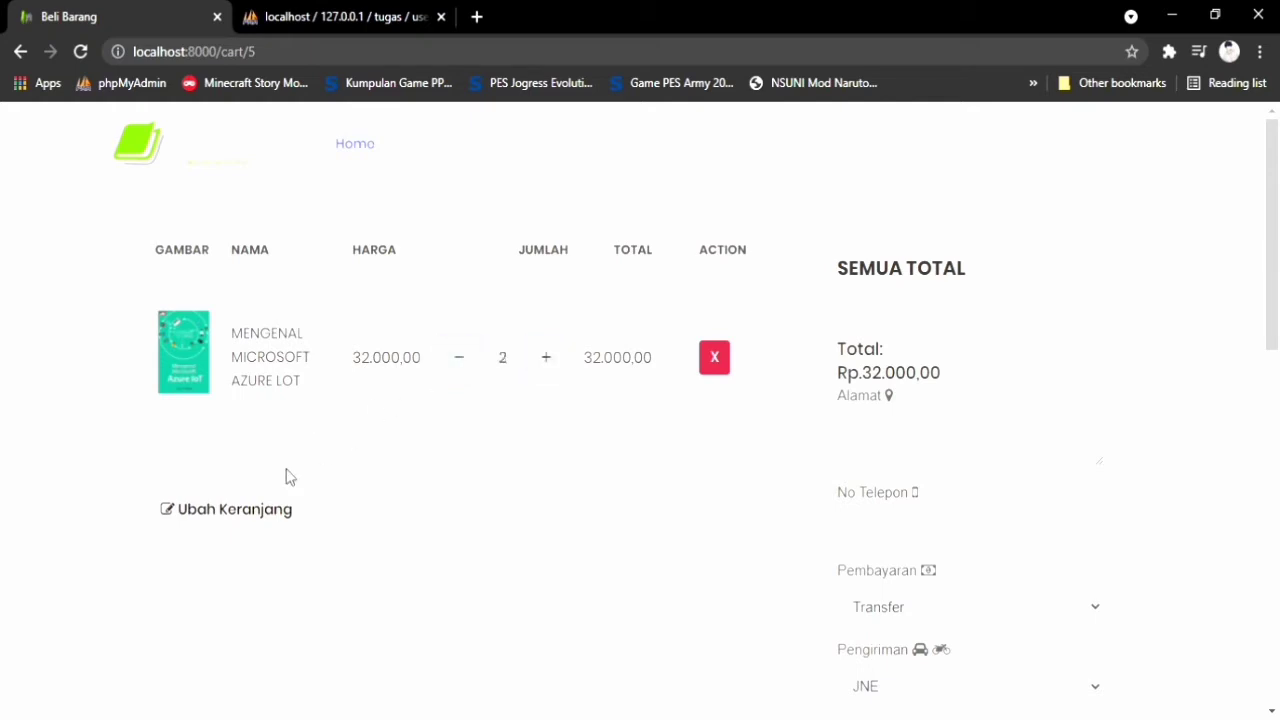
click(274, 525)
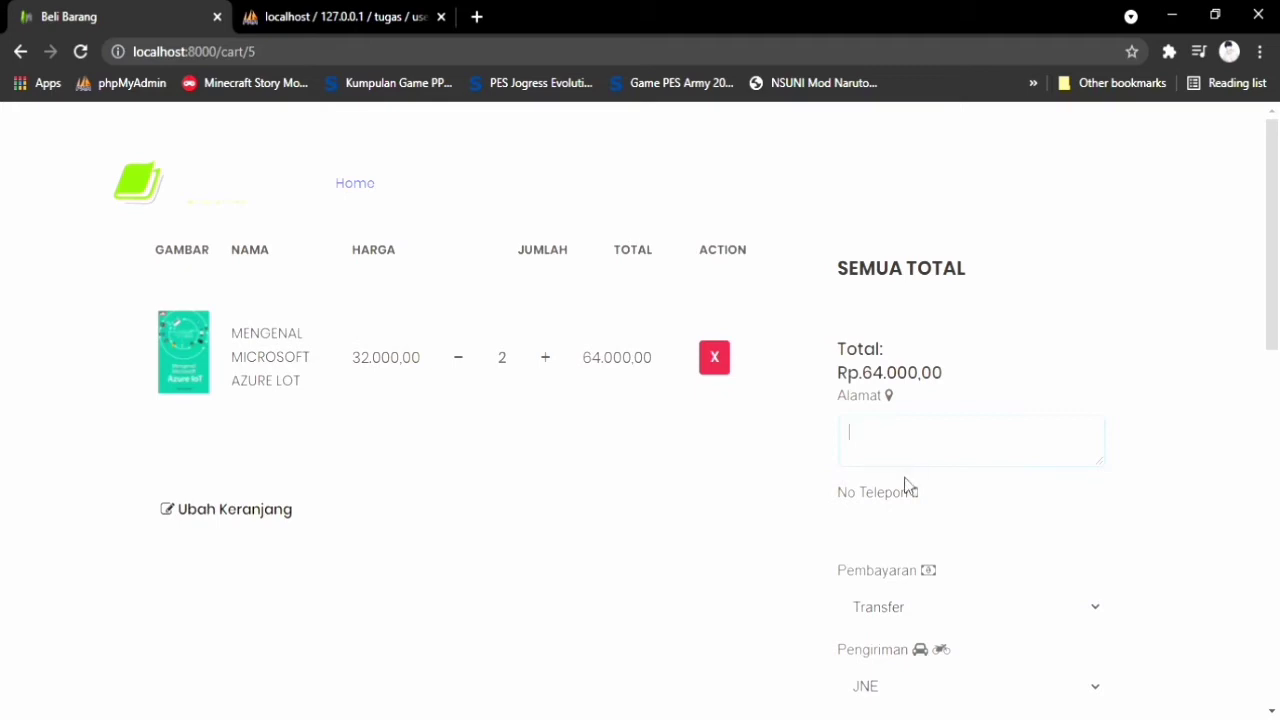
Enter the delivery address and the phone number in the checkout form
scroll(945, 532, down, 1)
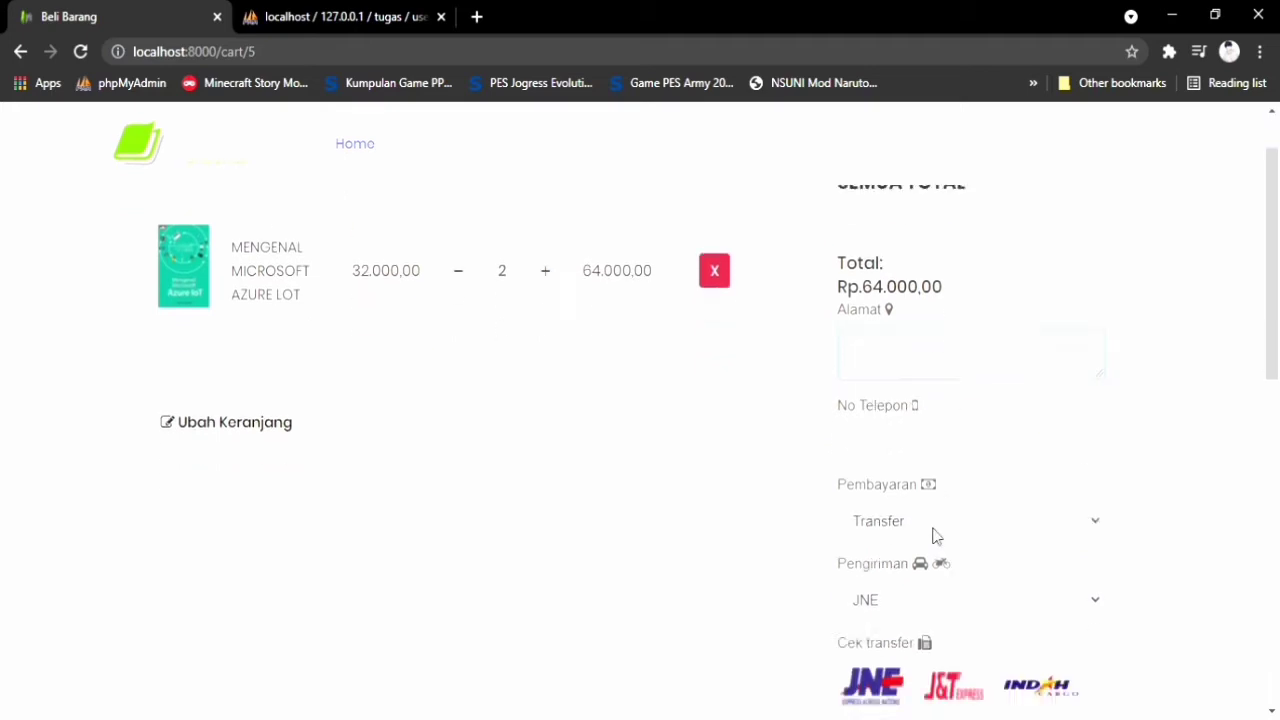
scroll(933, 531, up, 1)
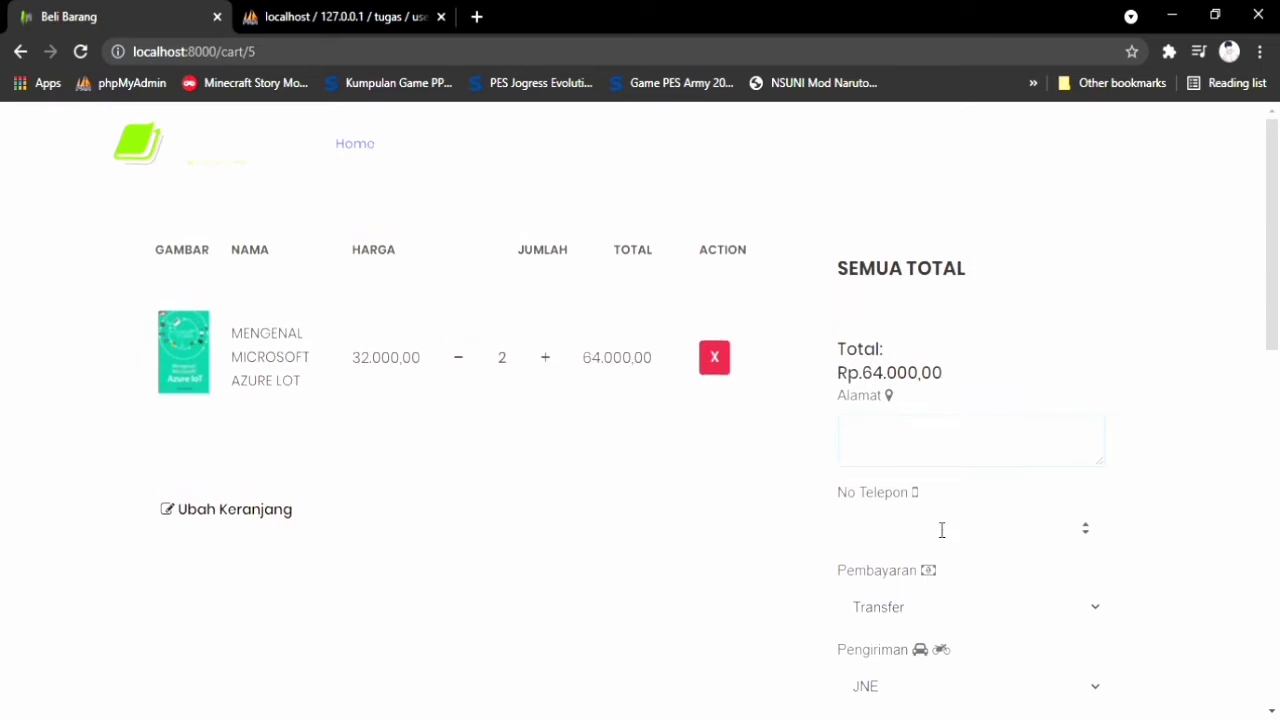
scroll(940, 526, down, 1)
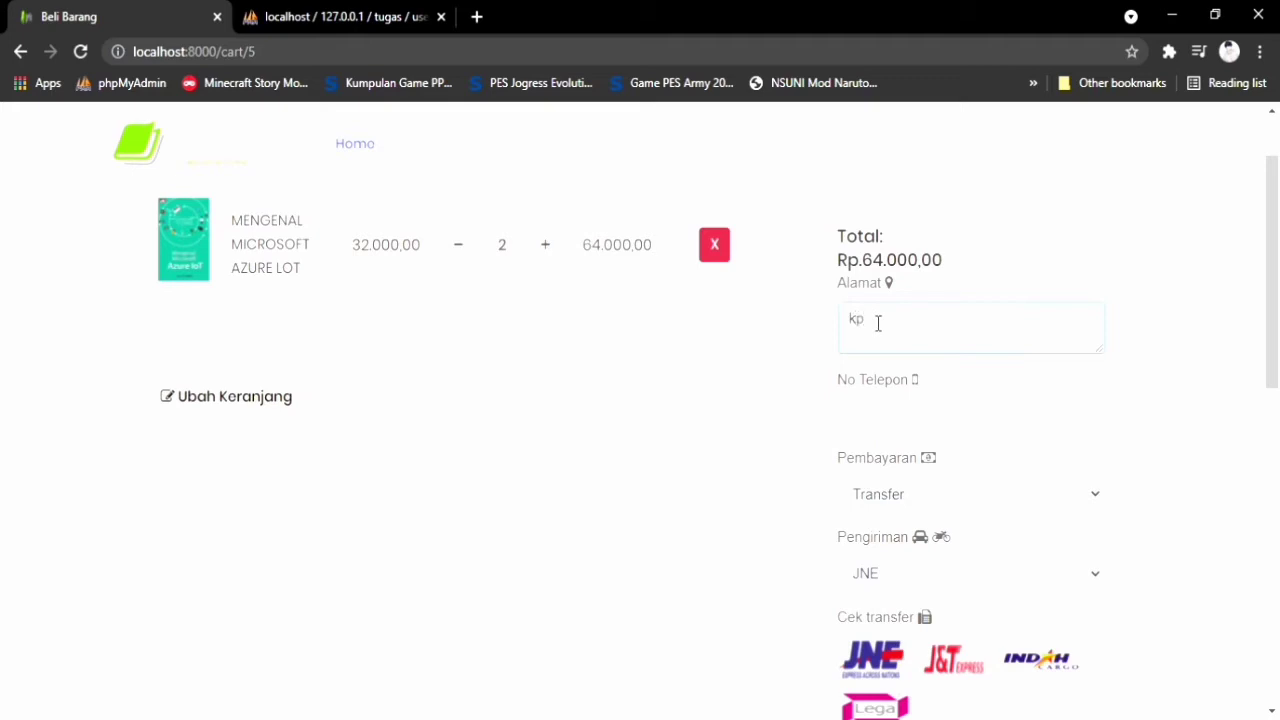
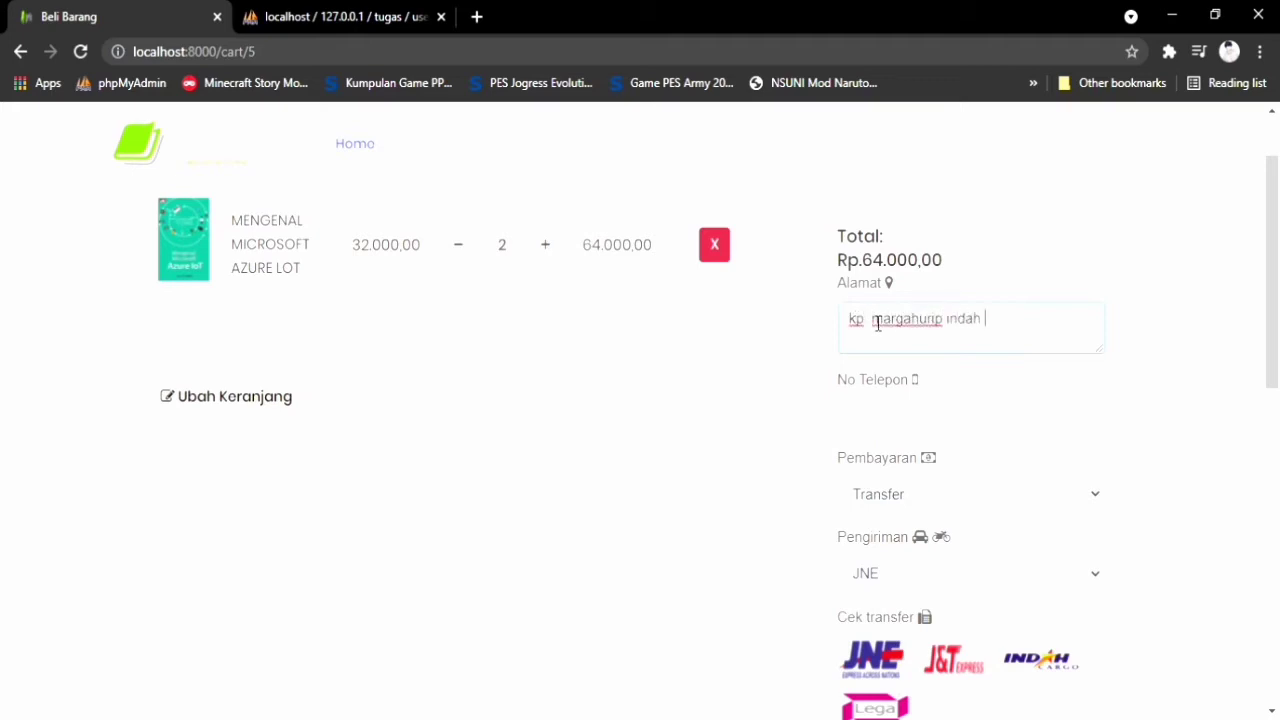
click(900, 421)
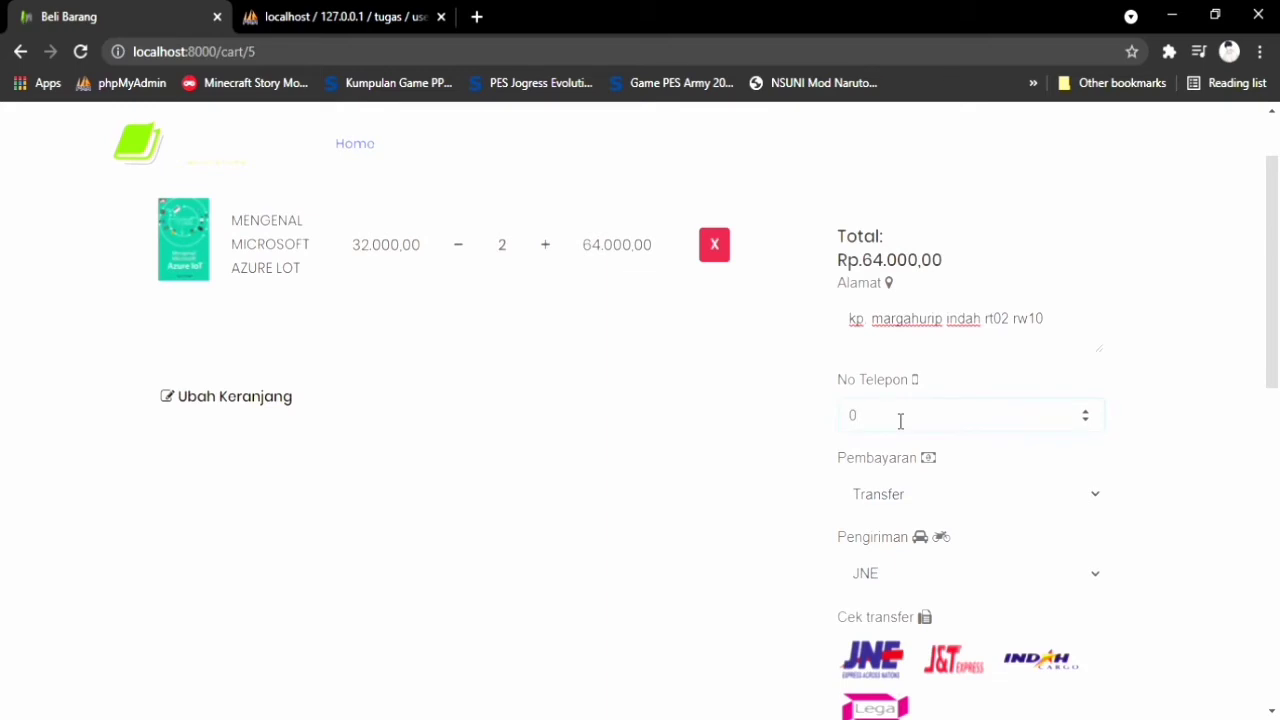
Choose Bayar ditempat payment, keep JNE shipping, and place the order for all items
key(Tab)
key(Down)
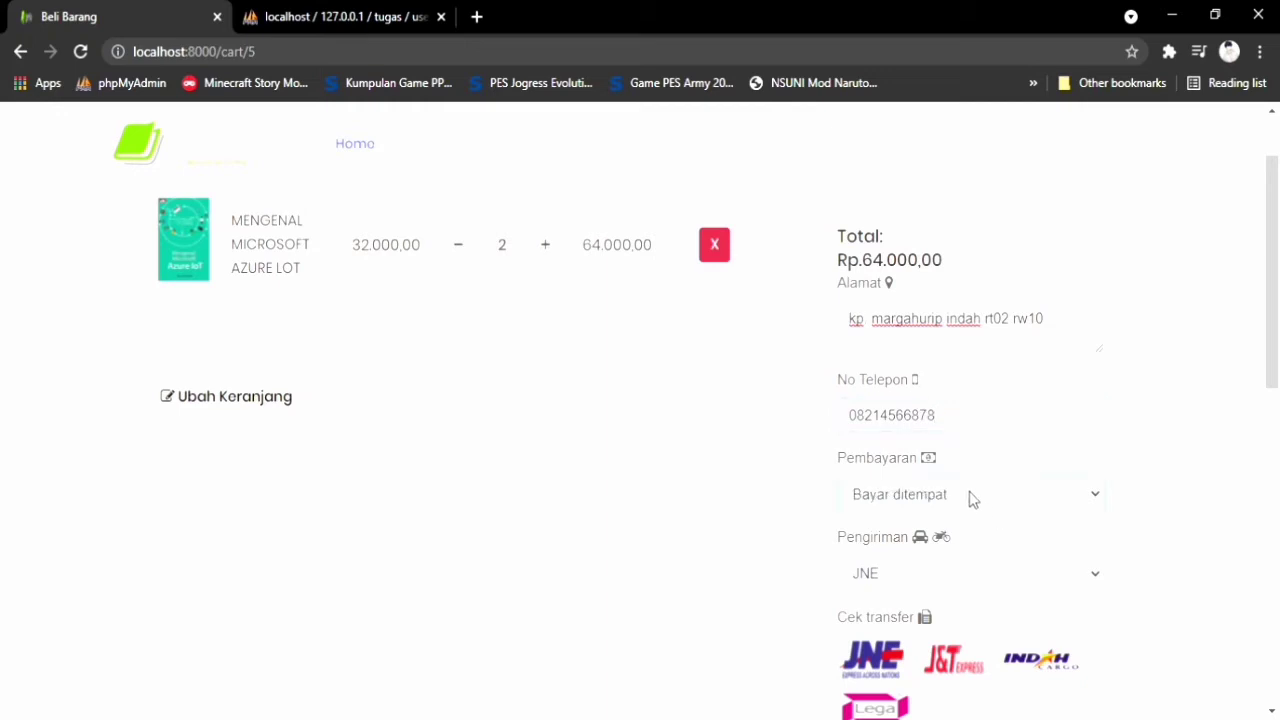
key(Up)
key(Down)
scroll(968, 565, down, 1)
key(Tab)
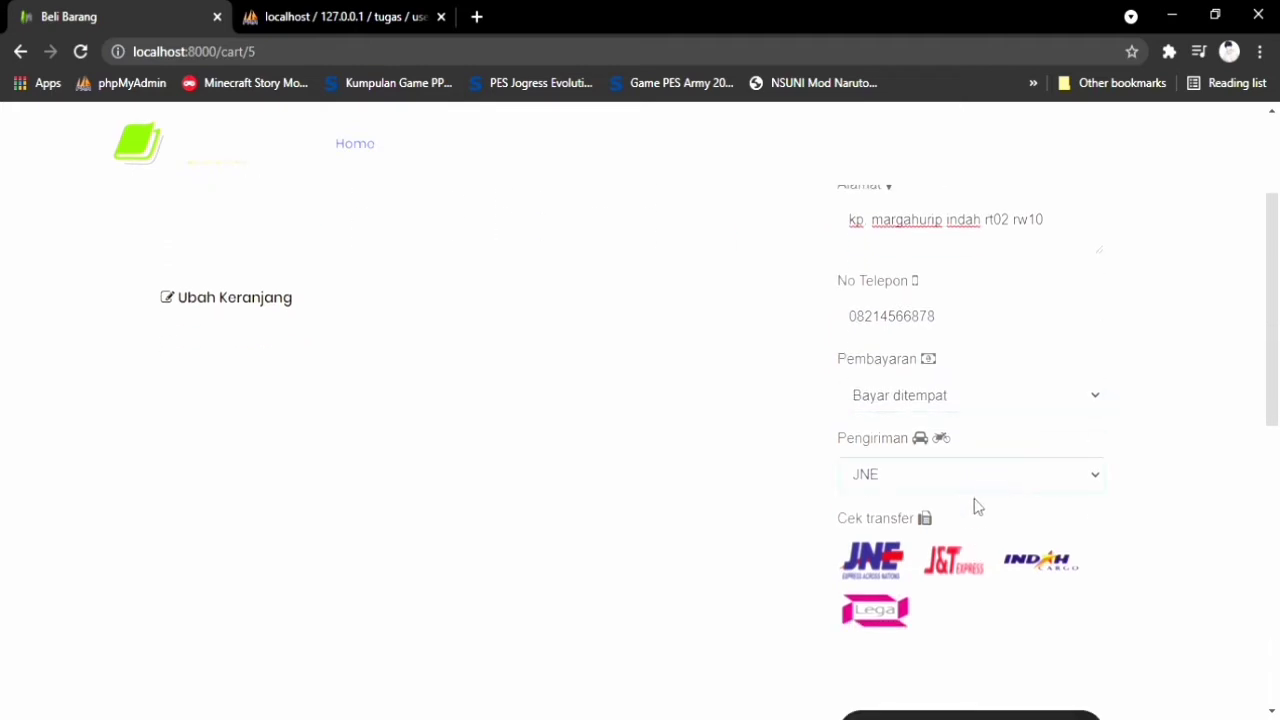
scroll(980, 500, down, 2)
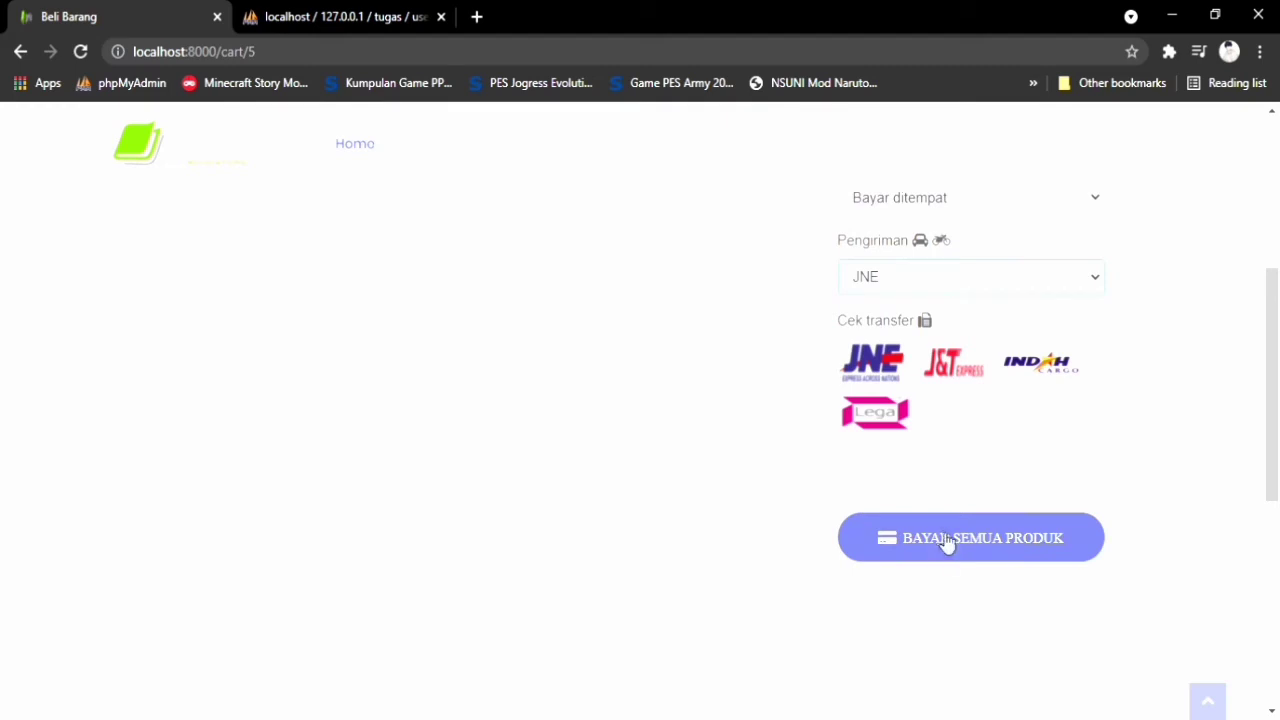
click(946, 552)
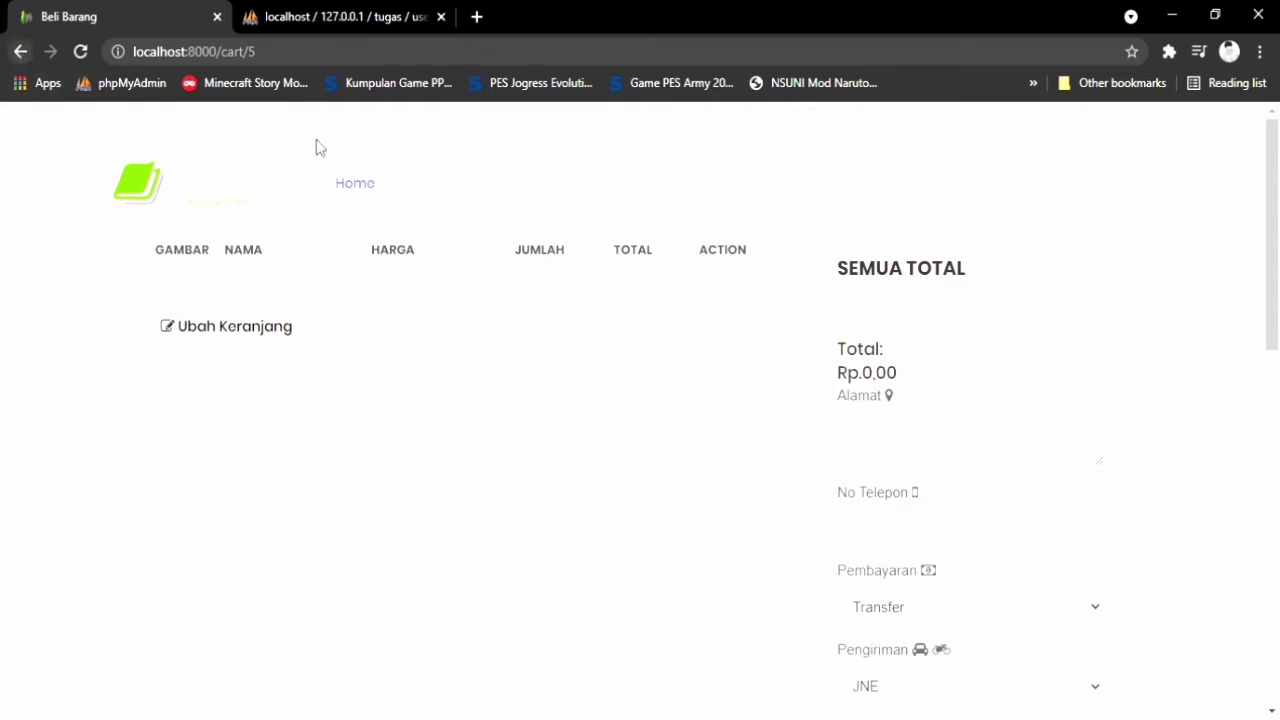
Go from Home to the Profil page and open the Pesanan yang Kamu beli order list
click(350, 188)
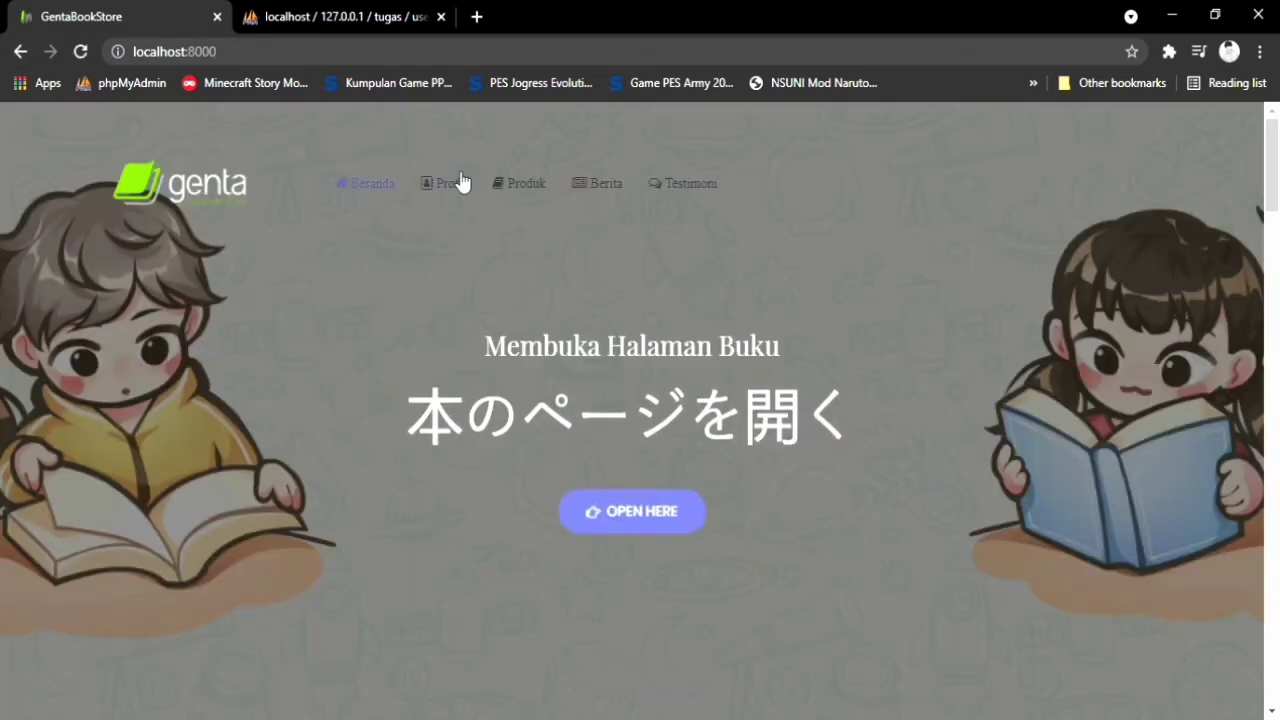
click(453, 178)
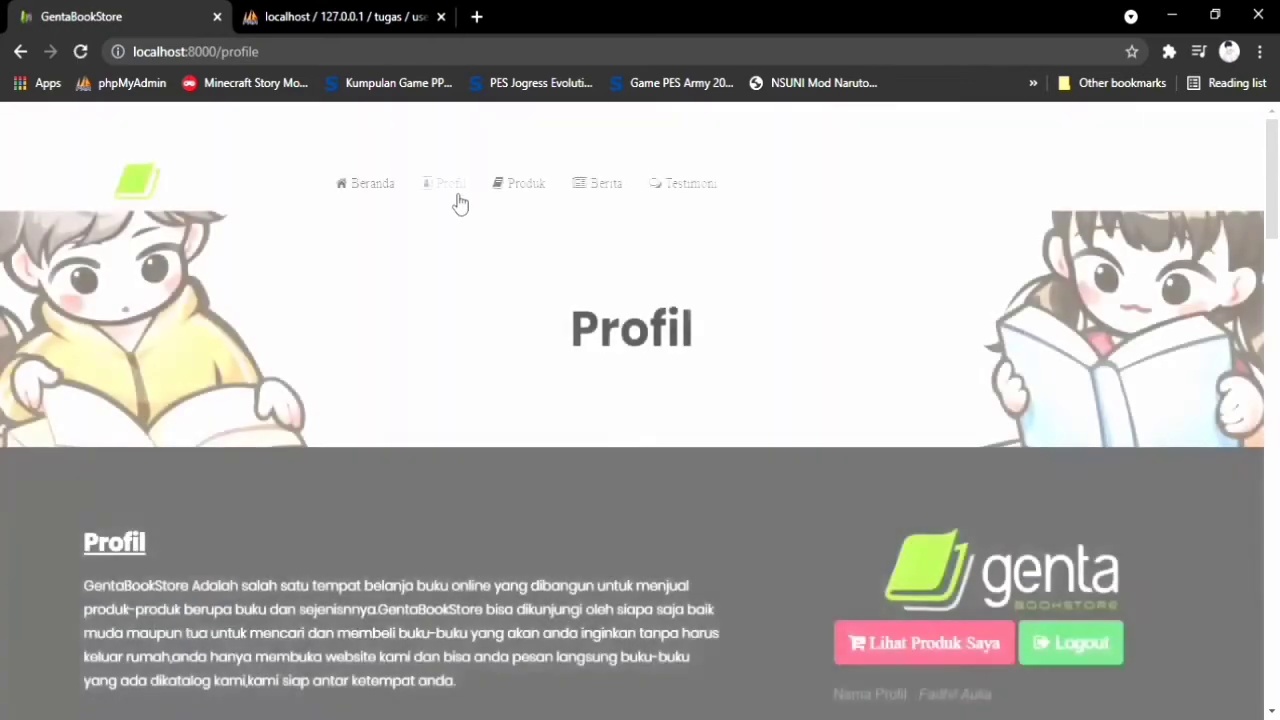
scroll(957, 455, down, 1)
scroll(948, 448, up, 1)
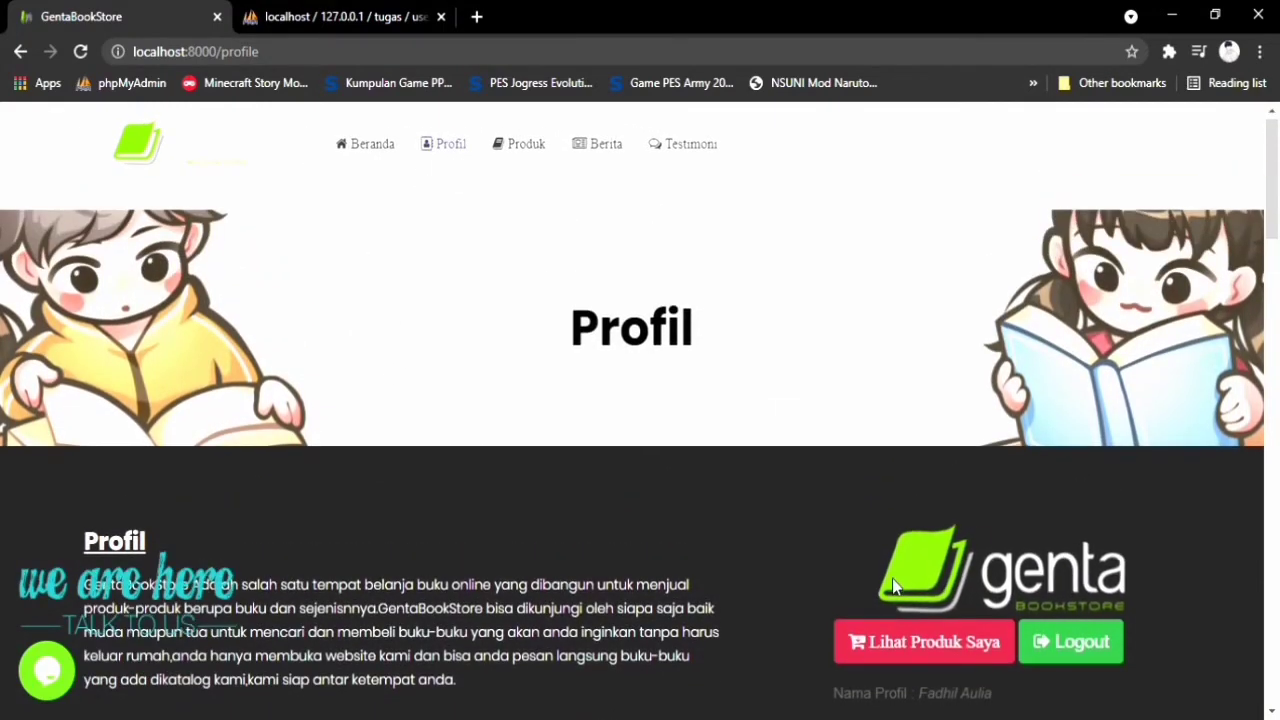
scroll(900, 570, down, 1)
click(925, 548)
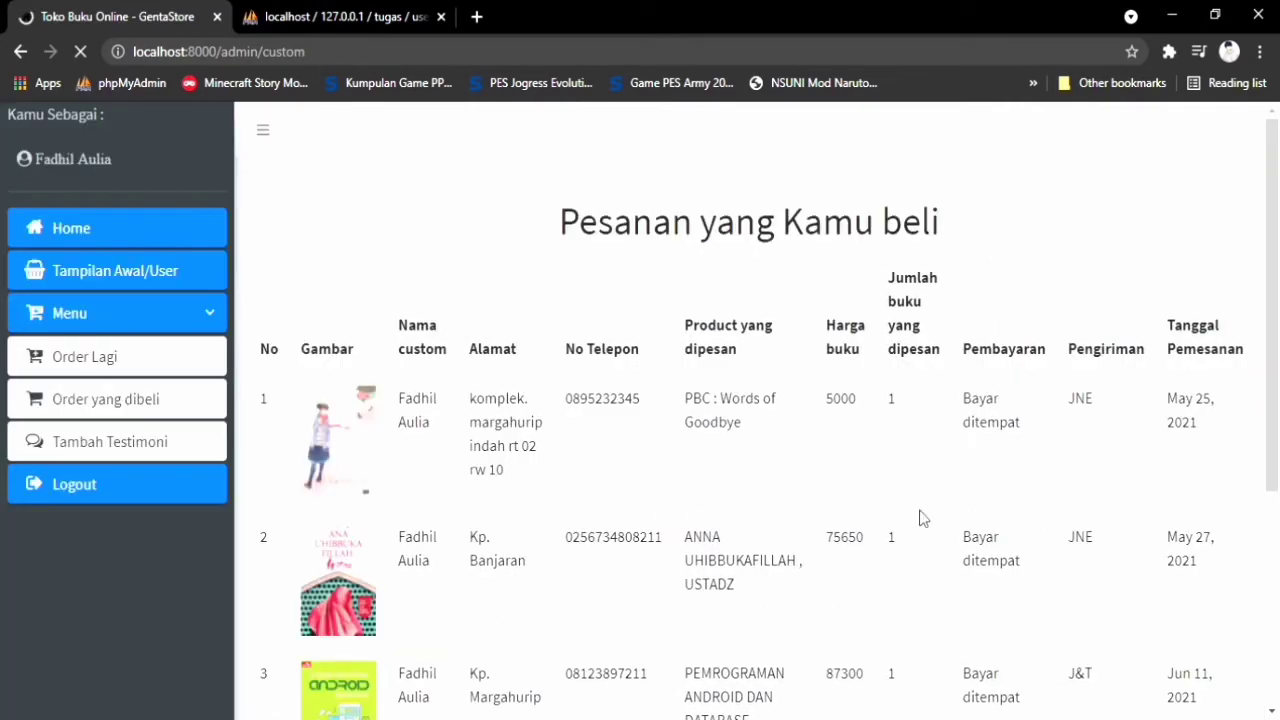
scroll(940, 605, down, 3)
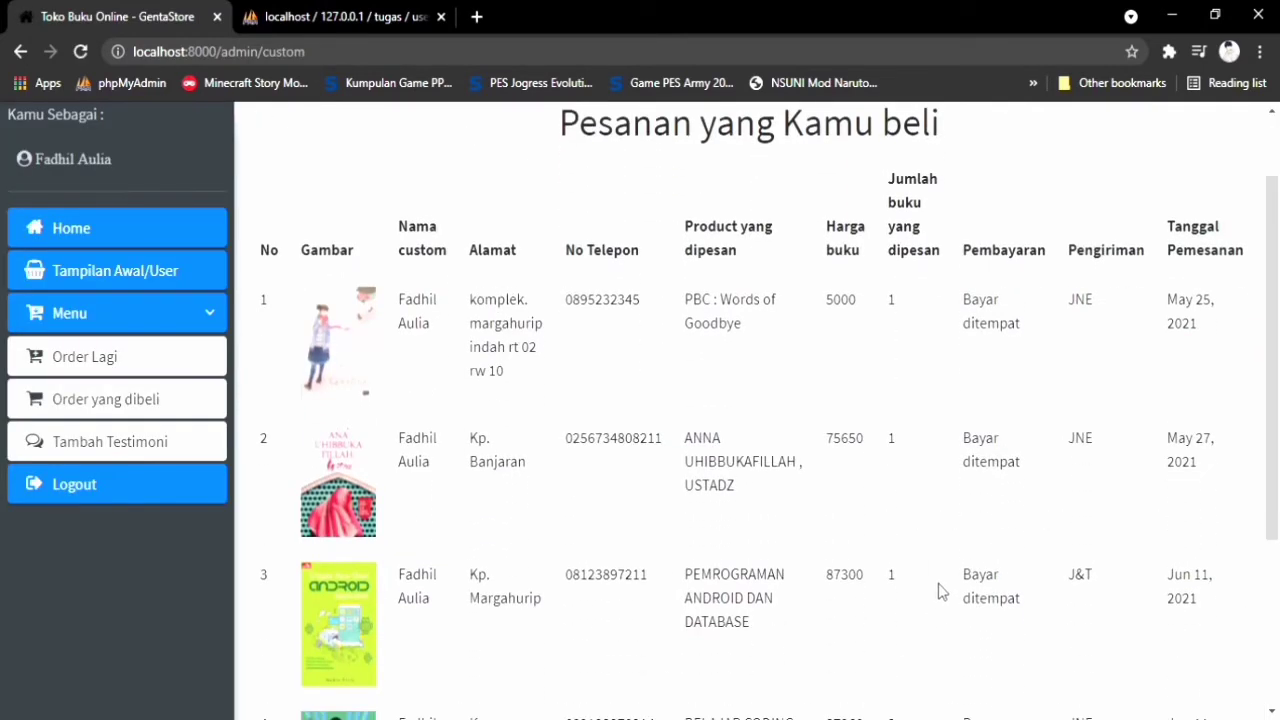
scroll(922, 590, down, 1)
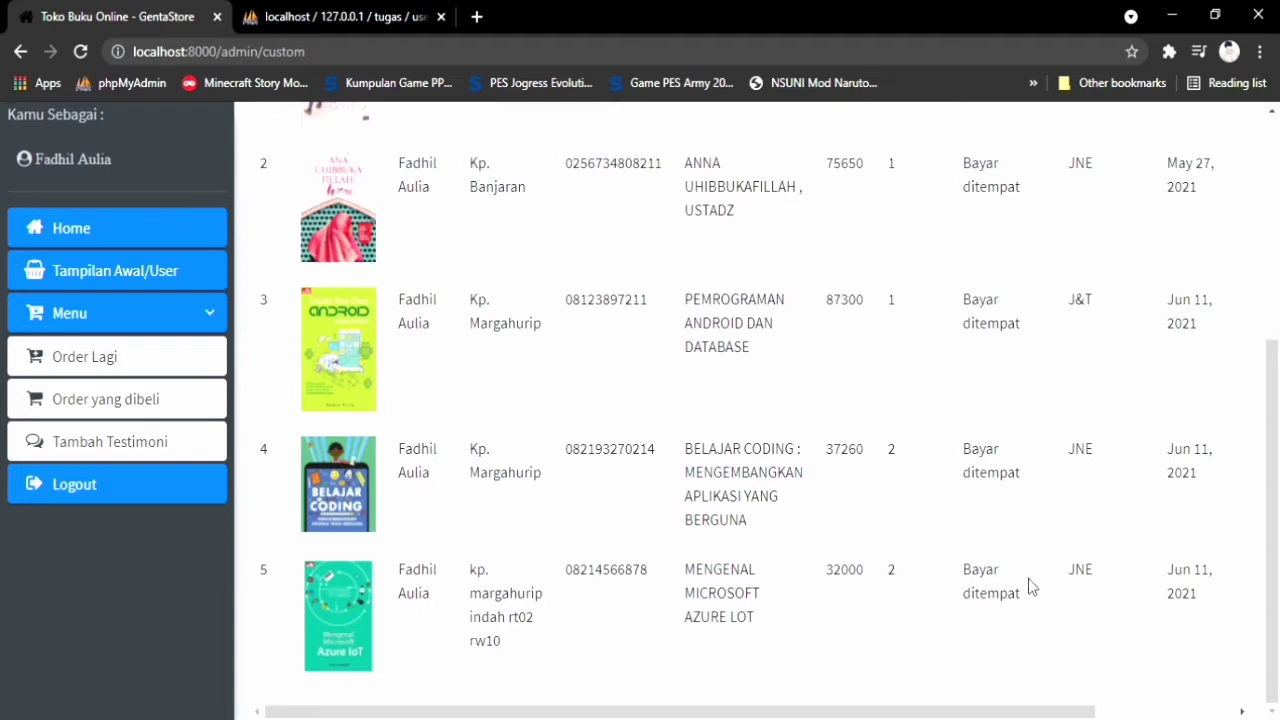
triple_click(1194, 590)
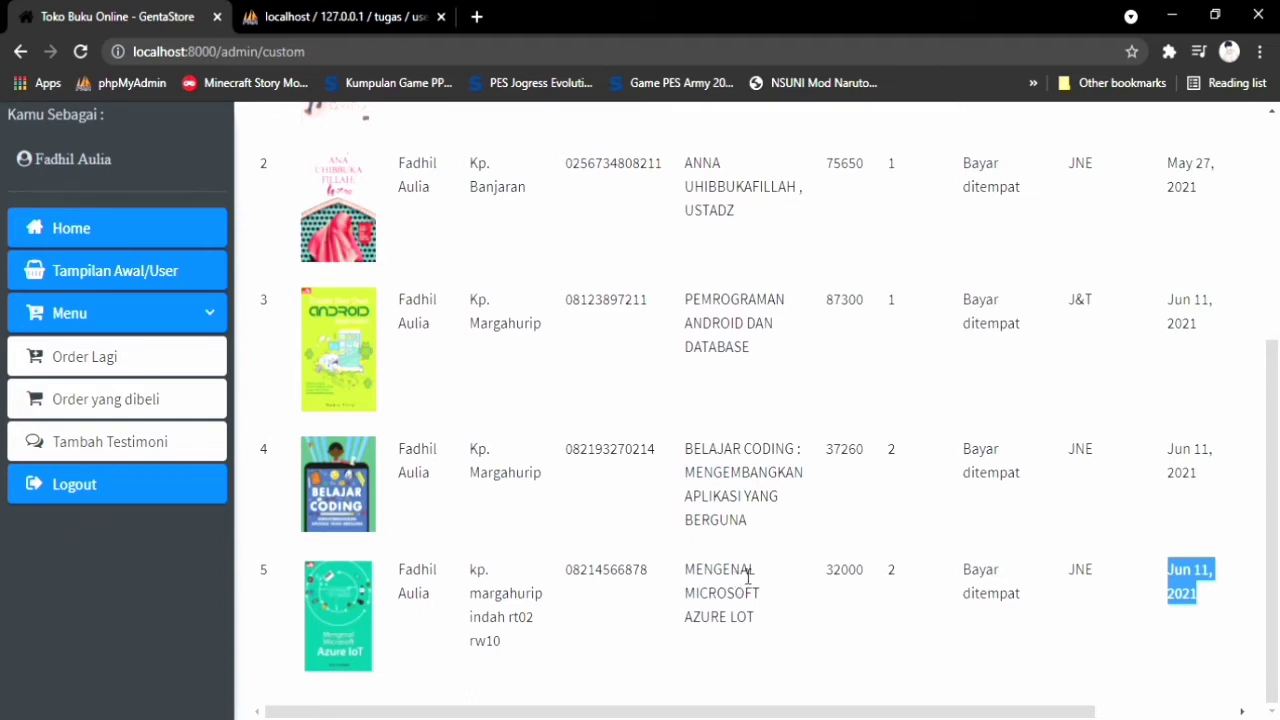
scroll(745, 570, up, 3)
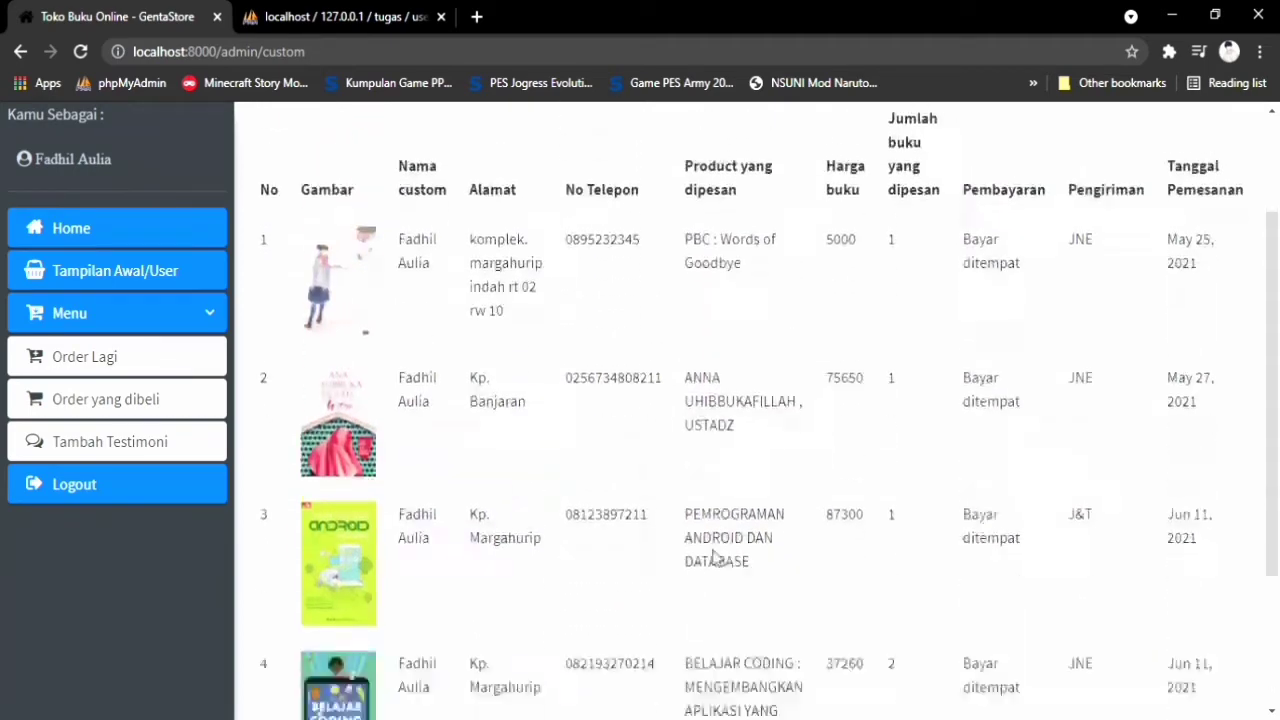
scroll(800, 531, down, 3)
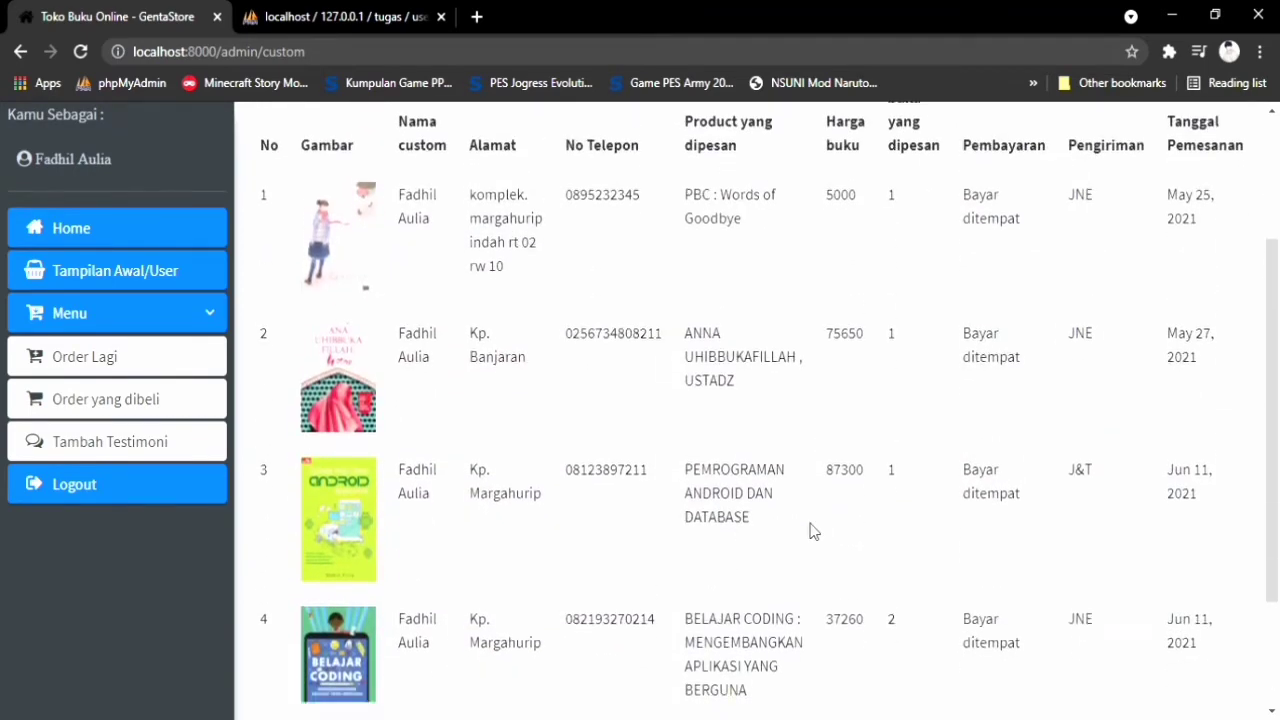
scroll(786, 514, up, 1)
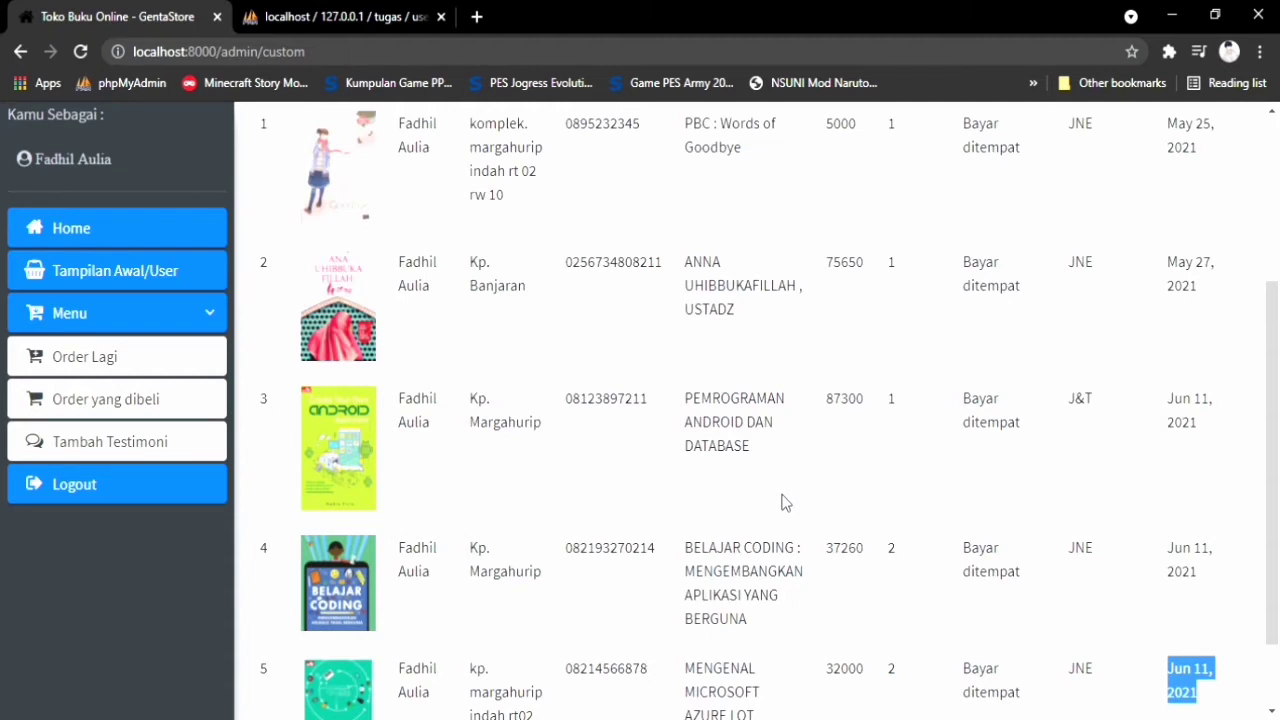
scroll(307, 170, up, 2)
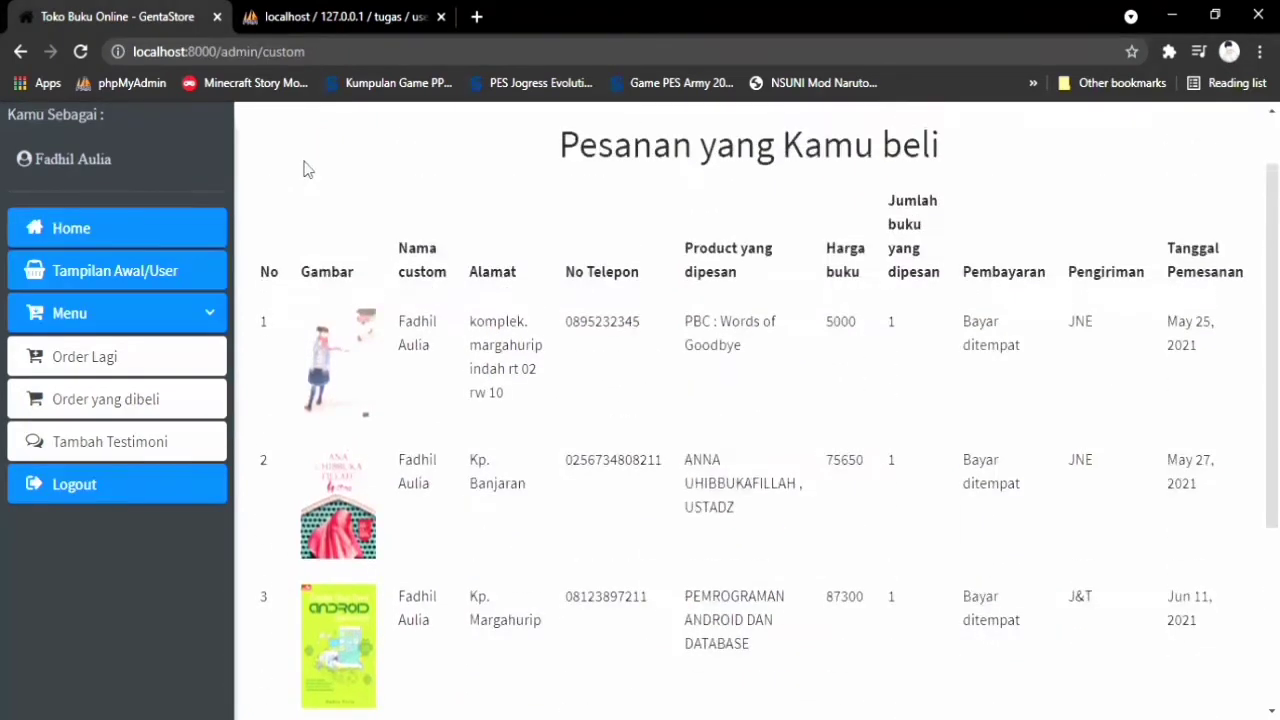
scroll(307, 170, up, 1)
click(18, 52)
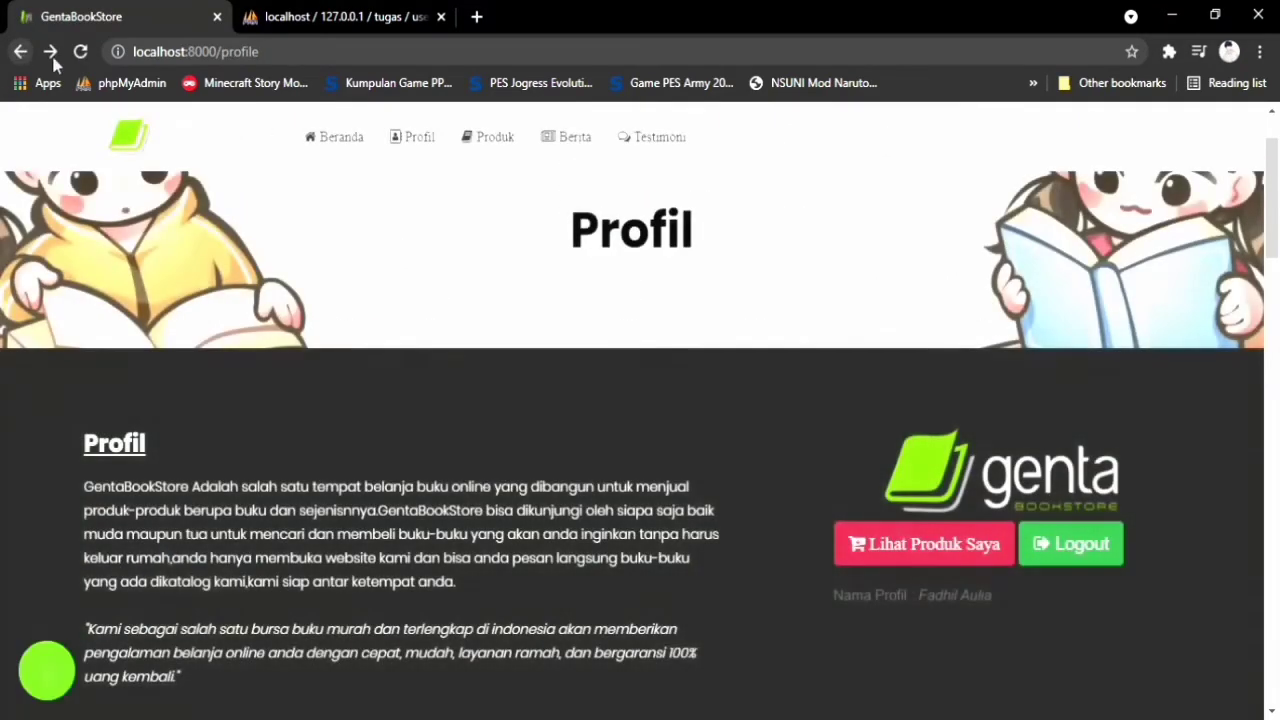
click(931, 543)
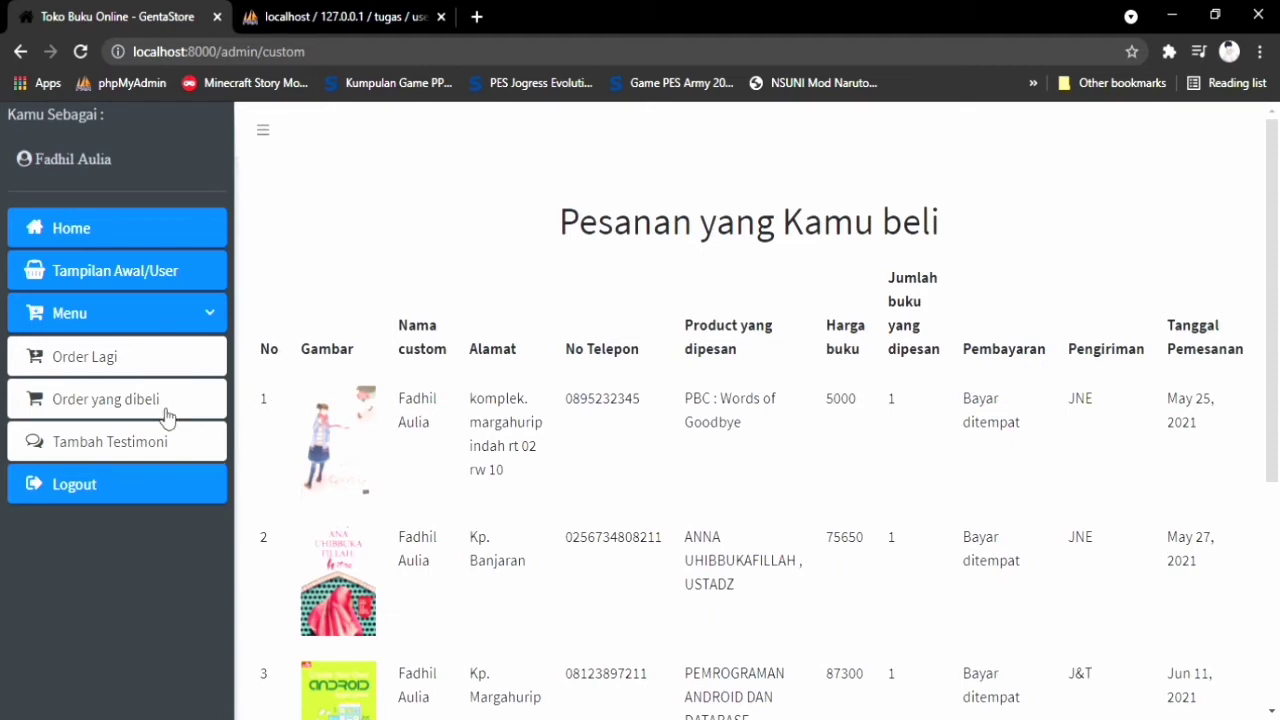
click(105, 450)
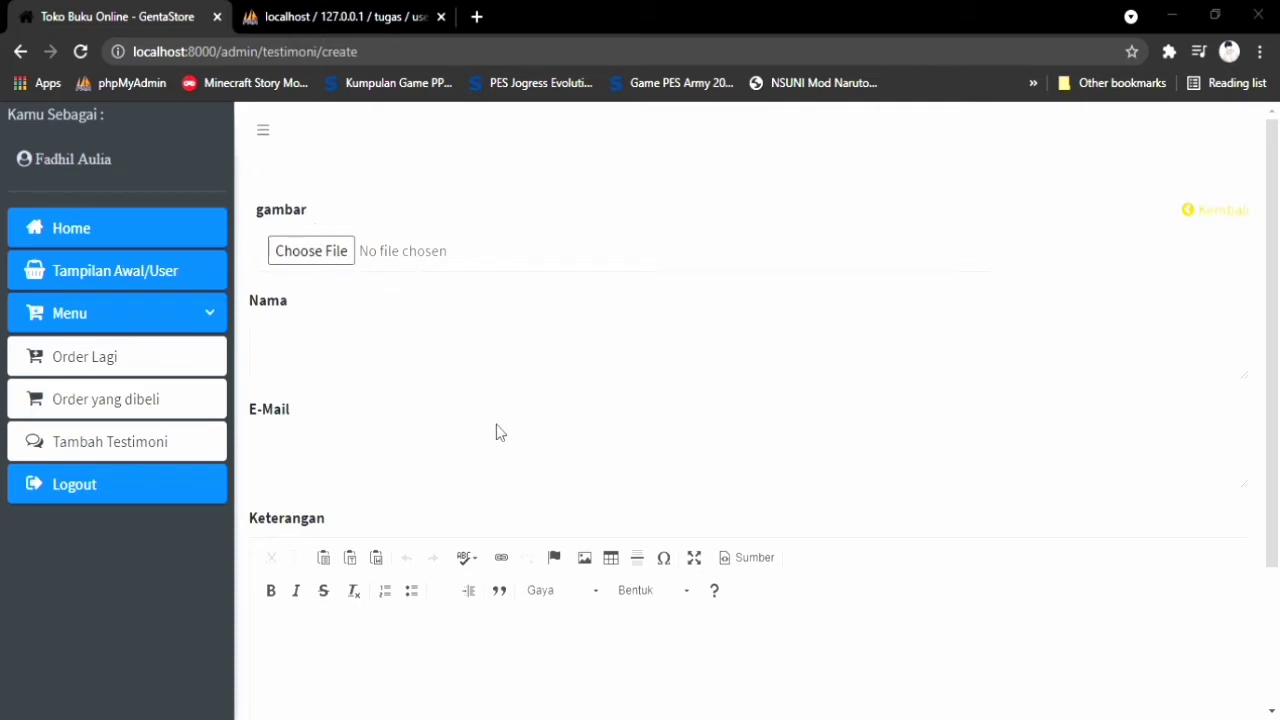
Pick 3.jpg as the testimonial image and fill in the reviewer's name and e-mail
key(Return)
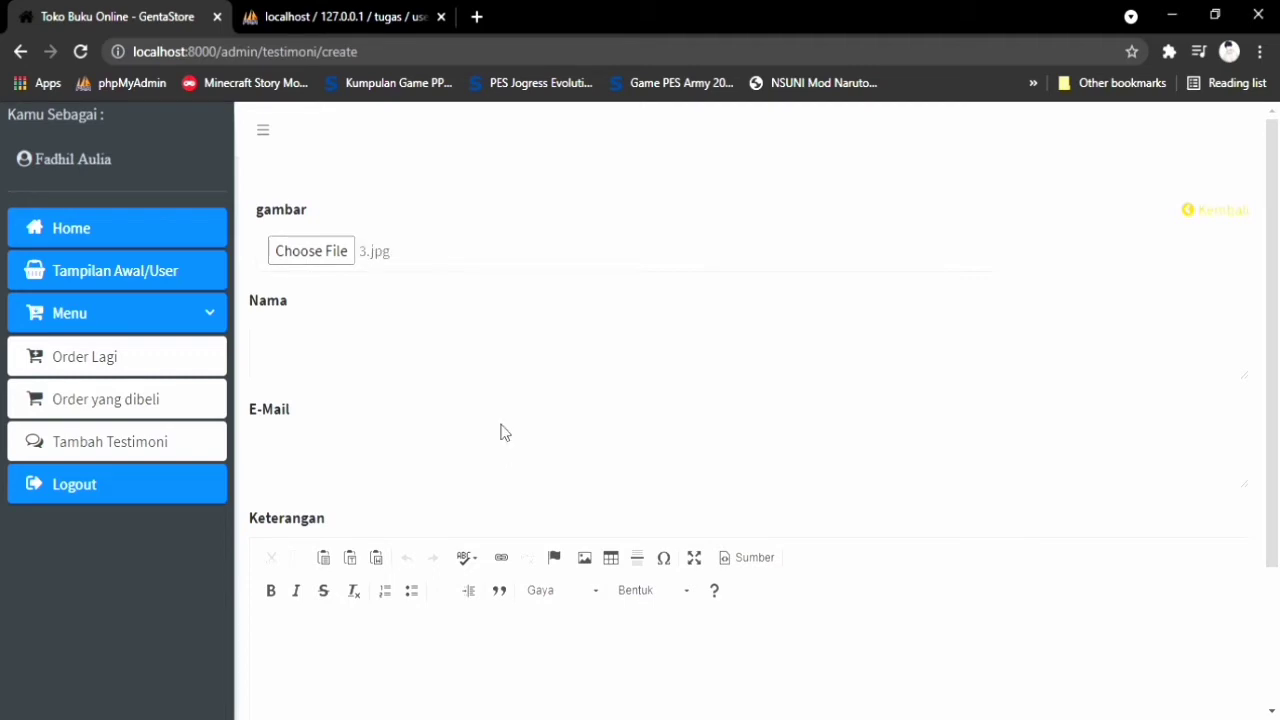
click(463, 368)
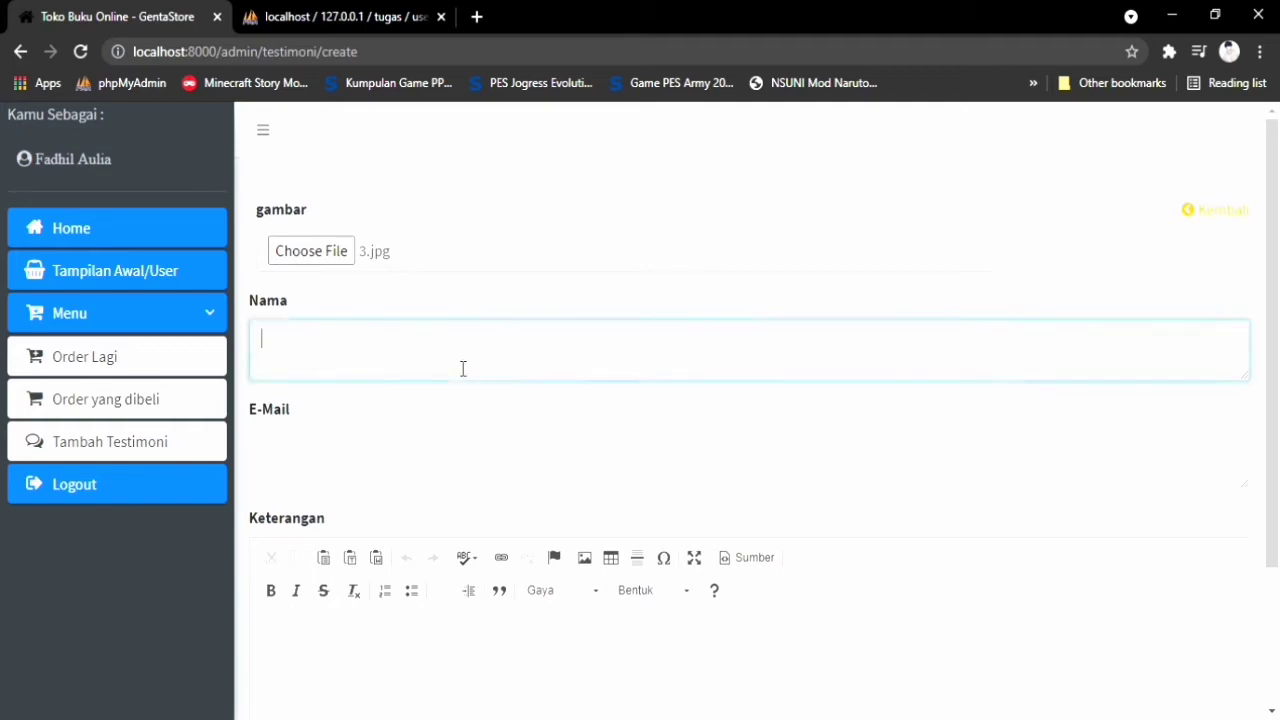
text(fadhil)
click(482, 460)
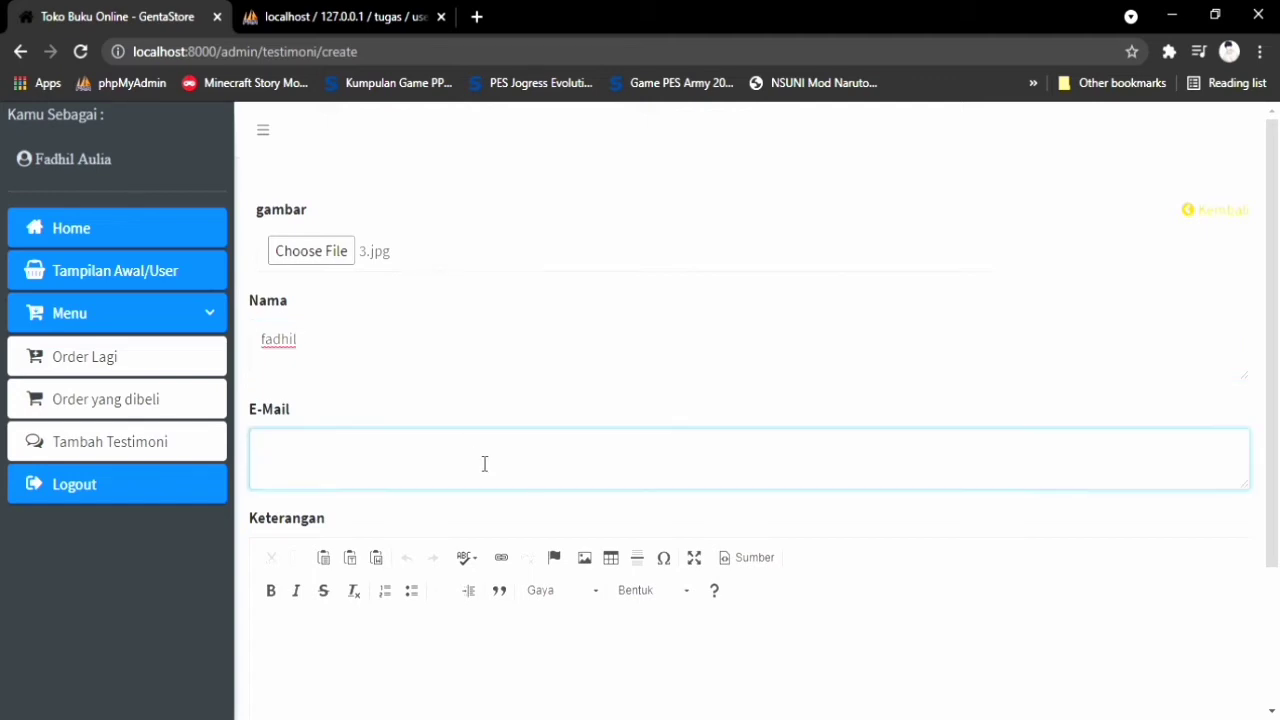
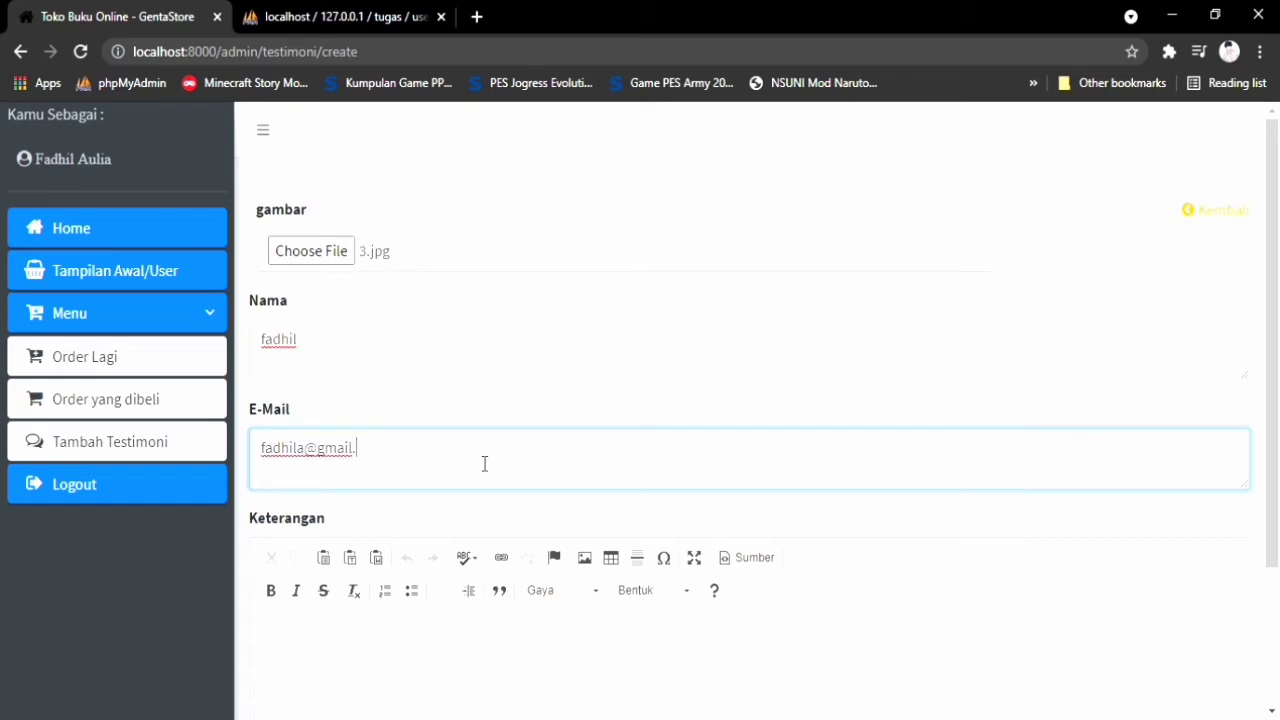
Write the comment 'Wahh bukunya sangat bagus dan memotivasi saya' and save the testimonial
scroll(411, 520, down, 2)
click(410, 523)
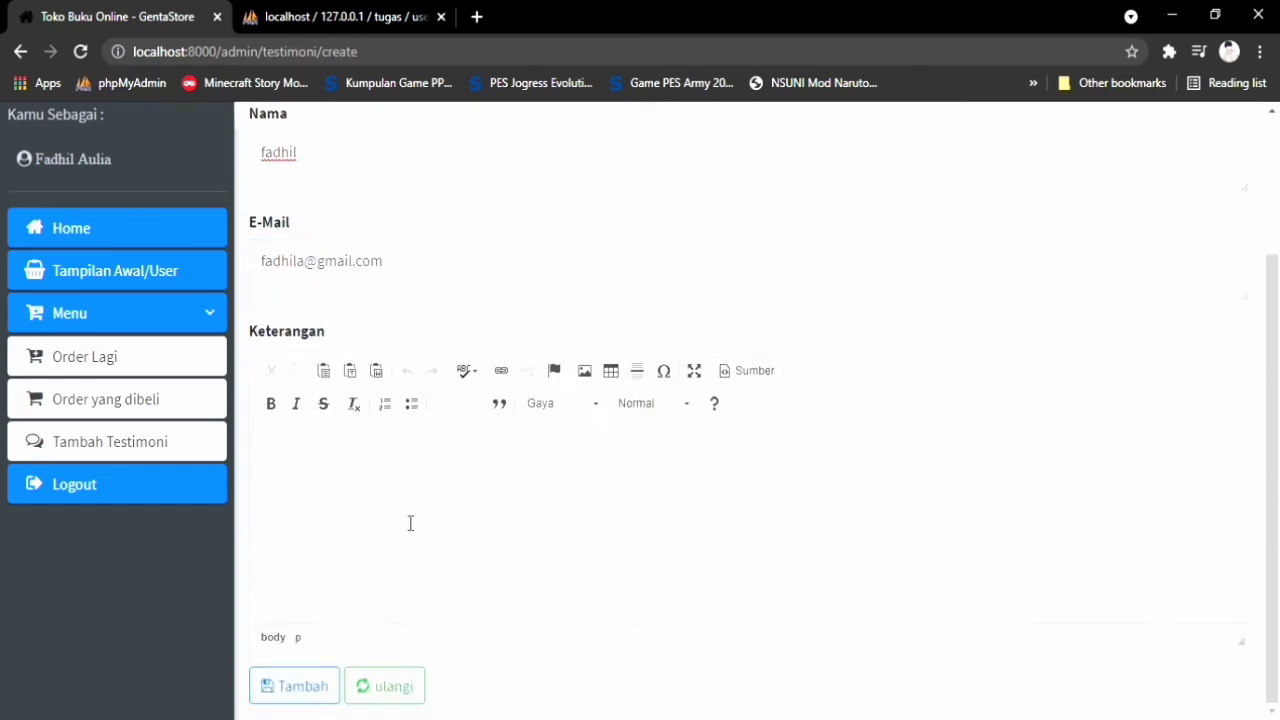
text(Wahh bukunya sangat bagus )
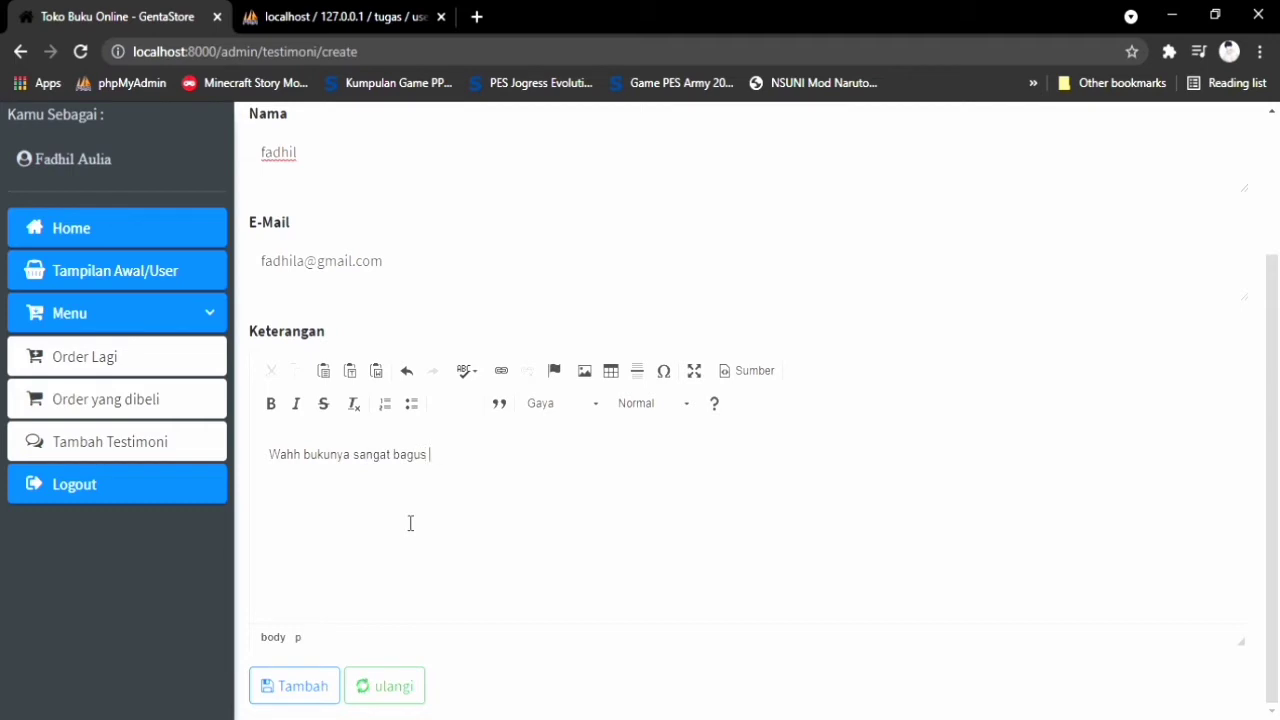
text(dan meticas)
text(asi saya. :))
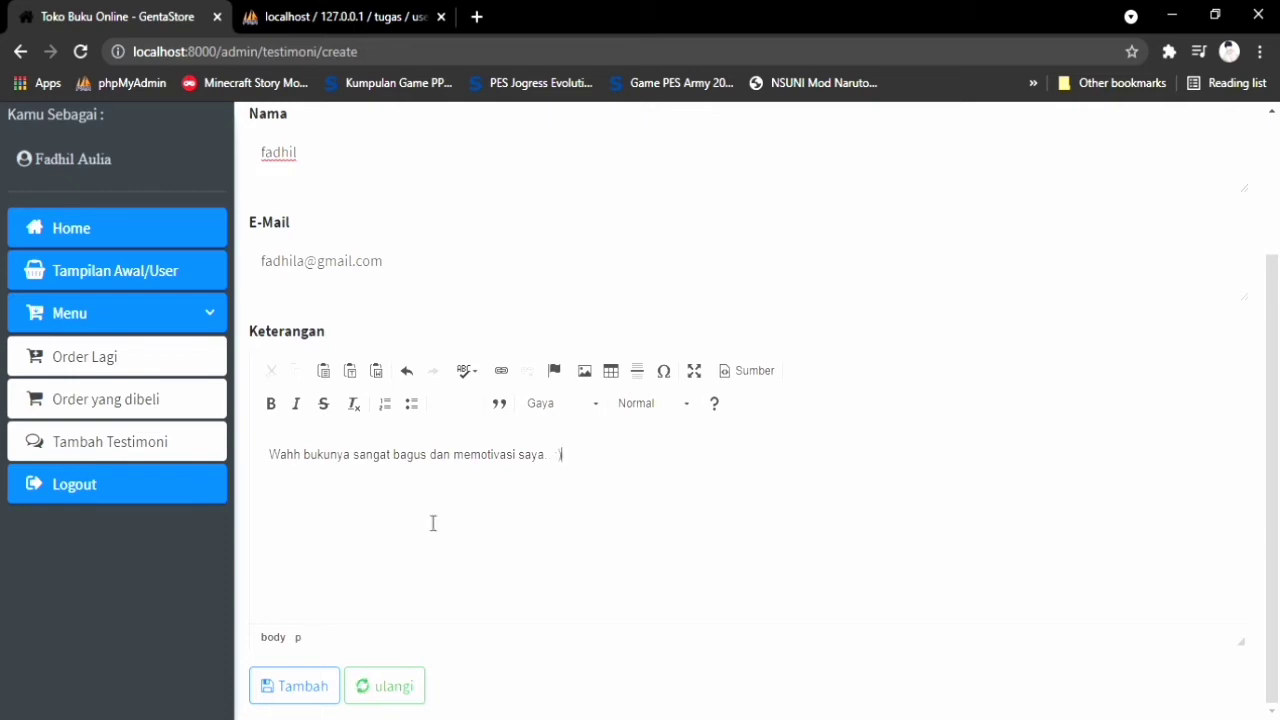
click(313, 690)
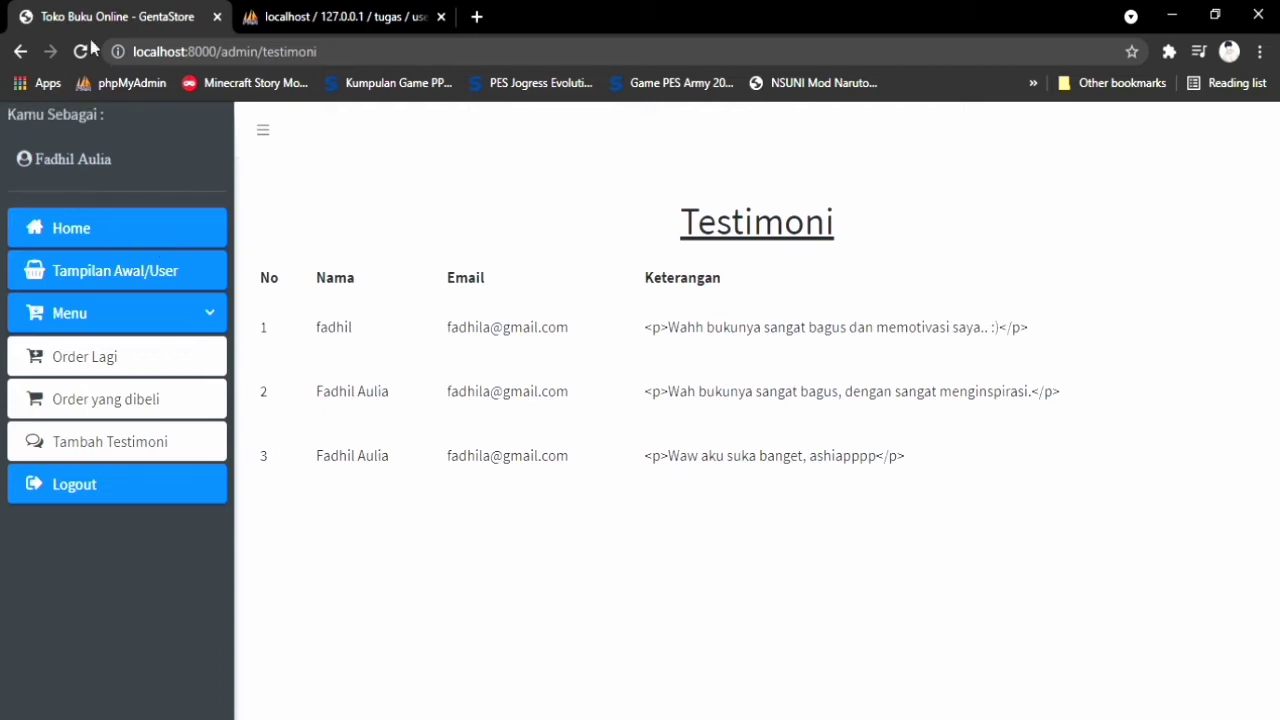
Return to the storefront home page at localhost:8000/home from the admin sidebar
click(86, 234)
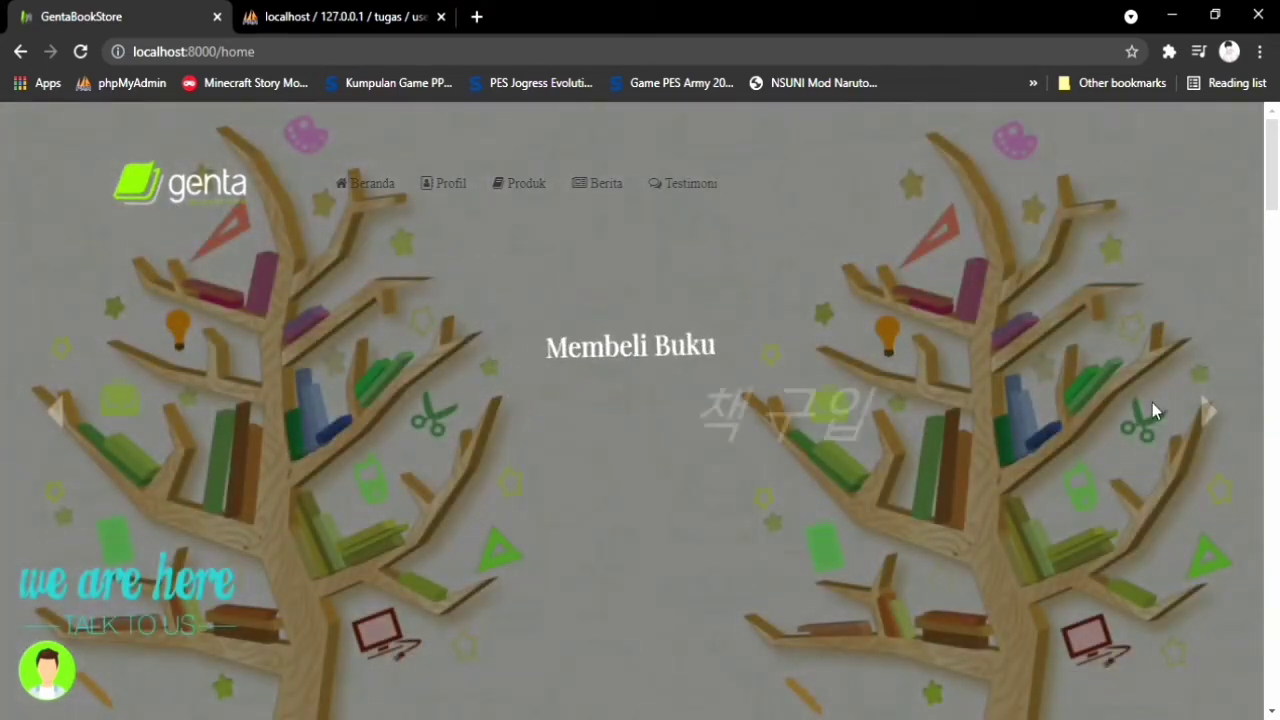
Browse the home page, then view the three cards on the Testimoni page
scroll(1152, 402, down, 10)
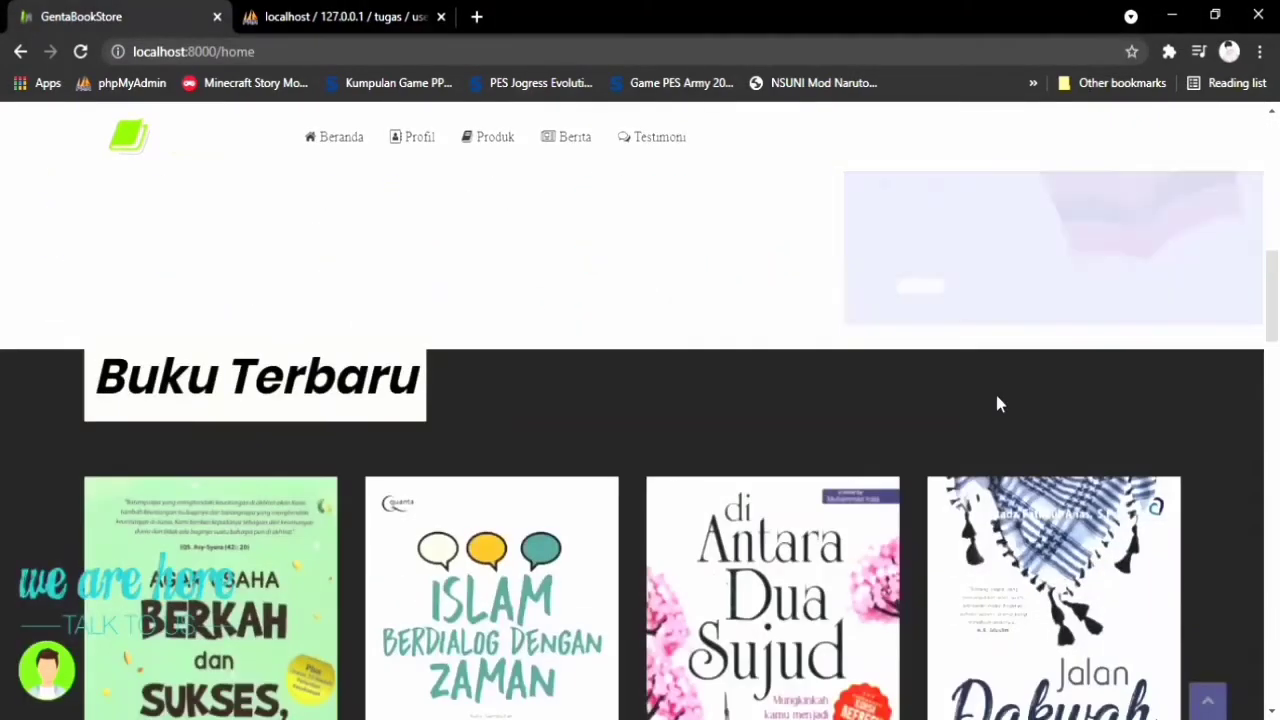
scroll(997, 404, down, 10)
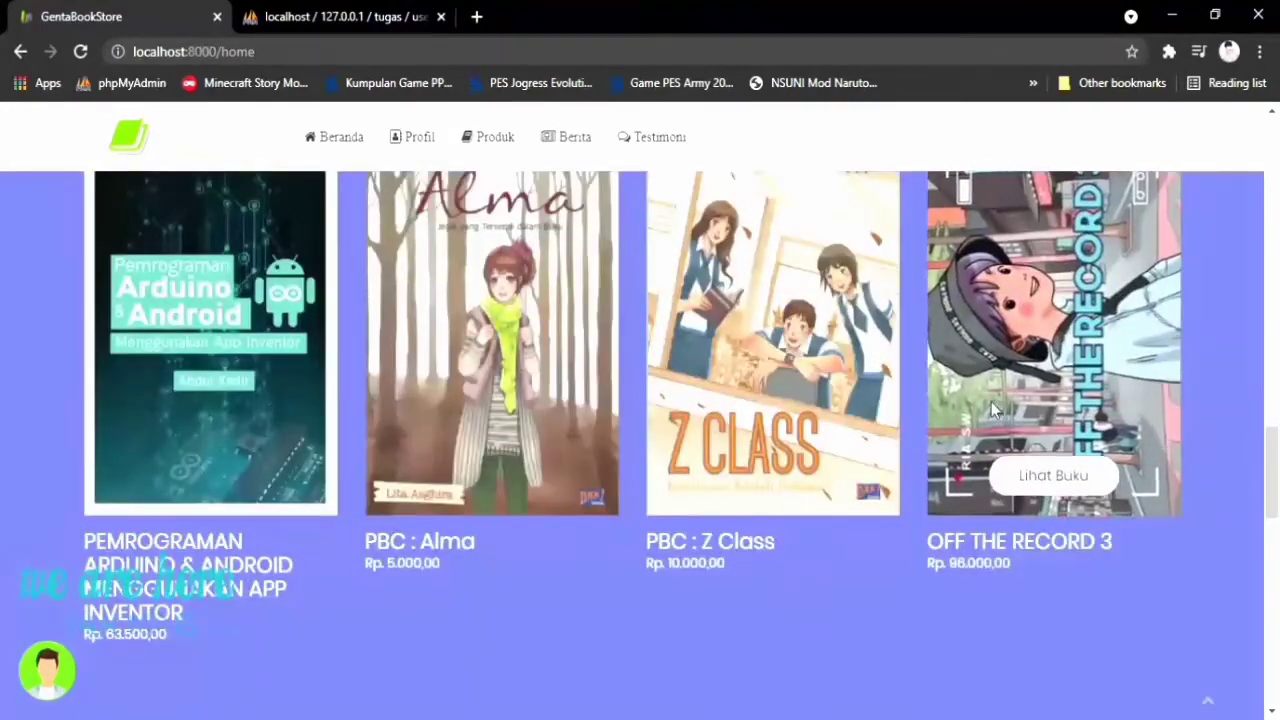
scroll(993, 408, down, 3)
scroll(532, 164, up, 2)
click(672, 148)
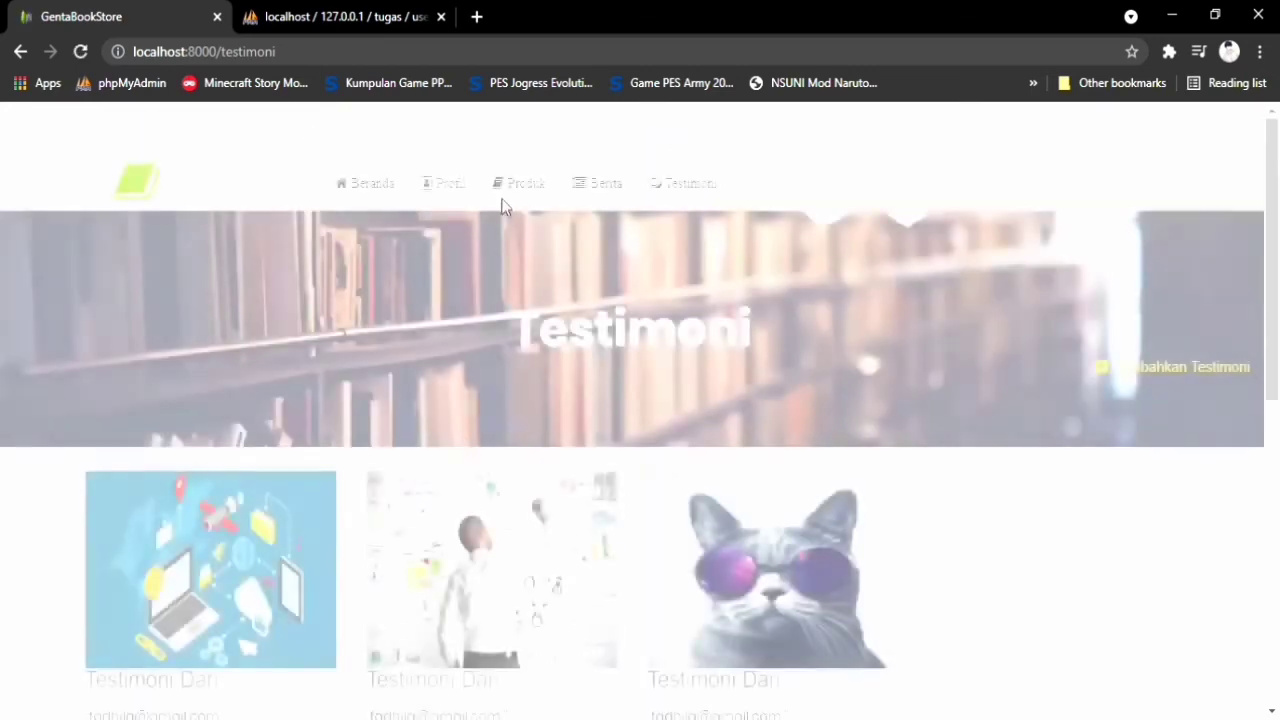
scroll(491, 440, down, 1)
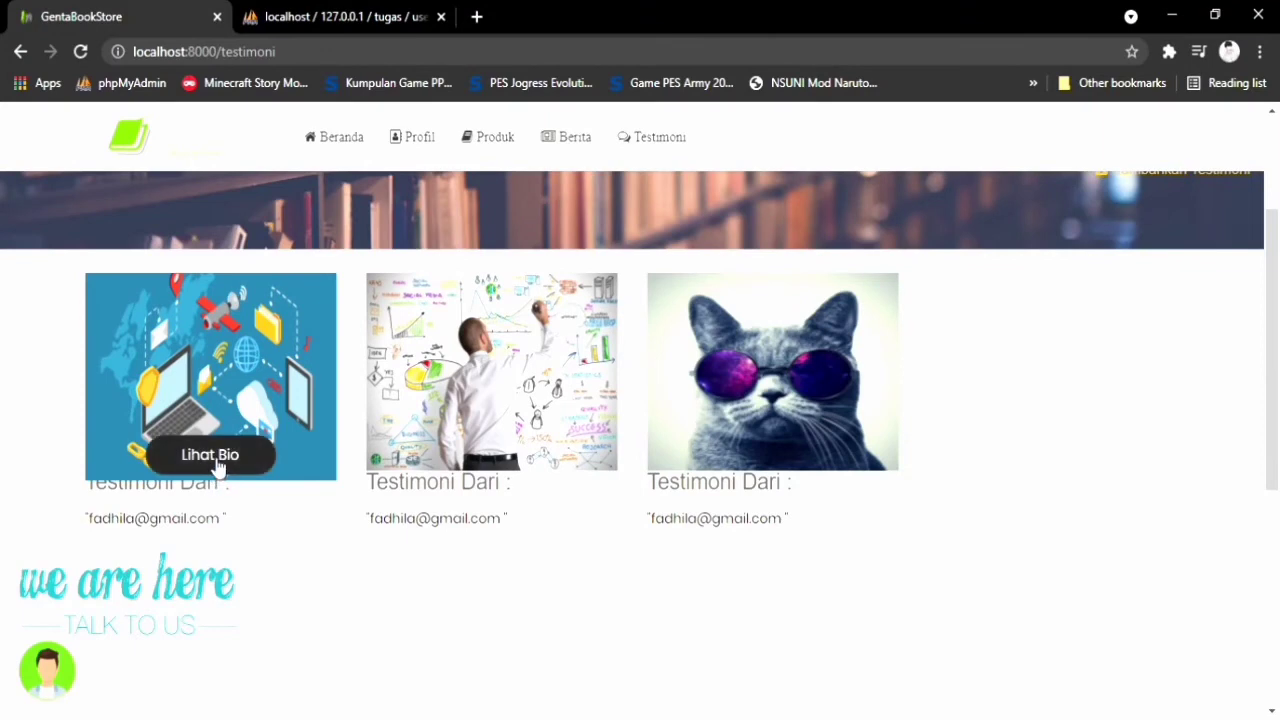
scroll(123, 609, down, 1)
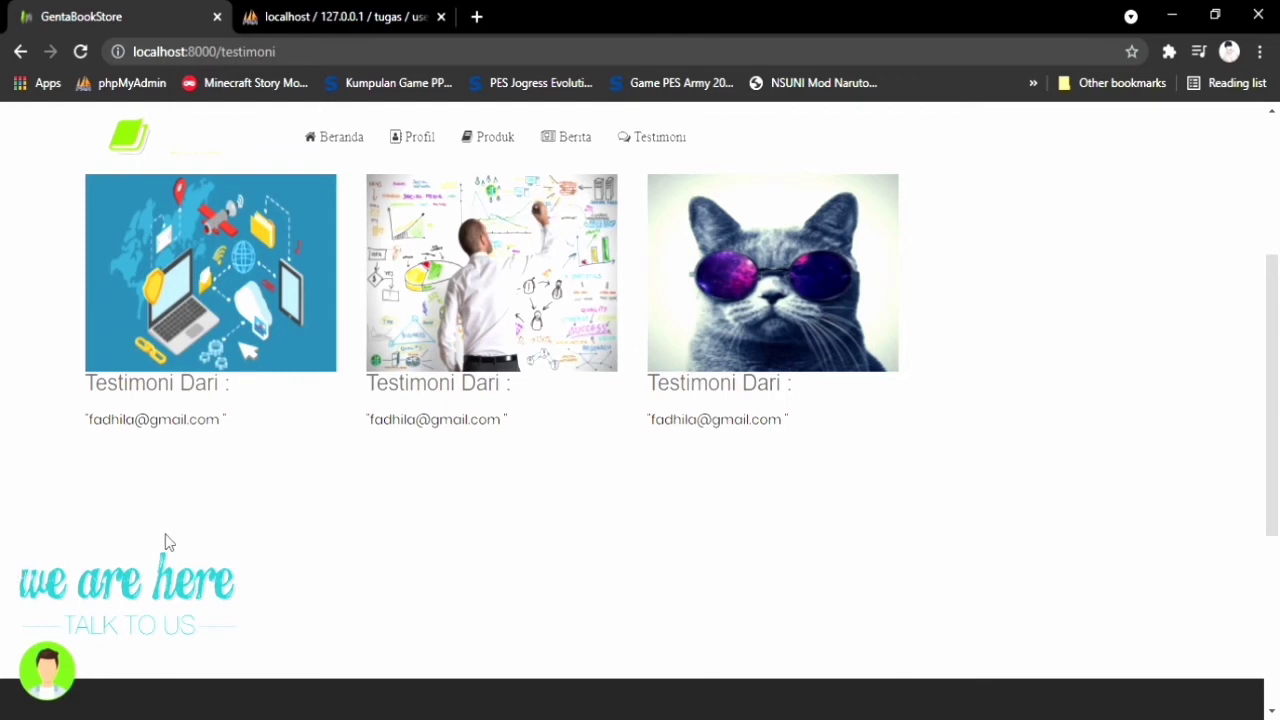
scroll(166, 537, up, 2)
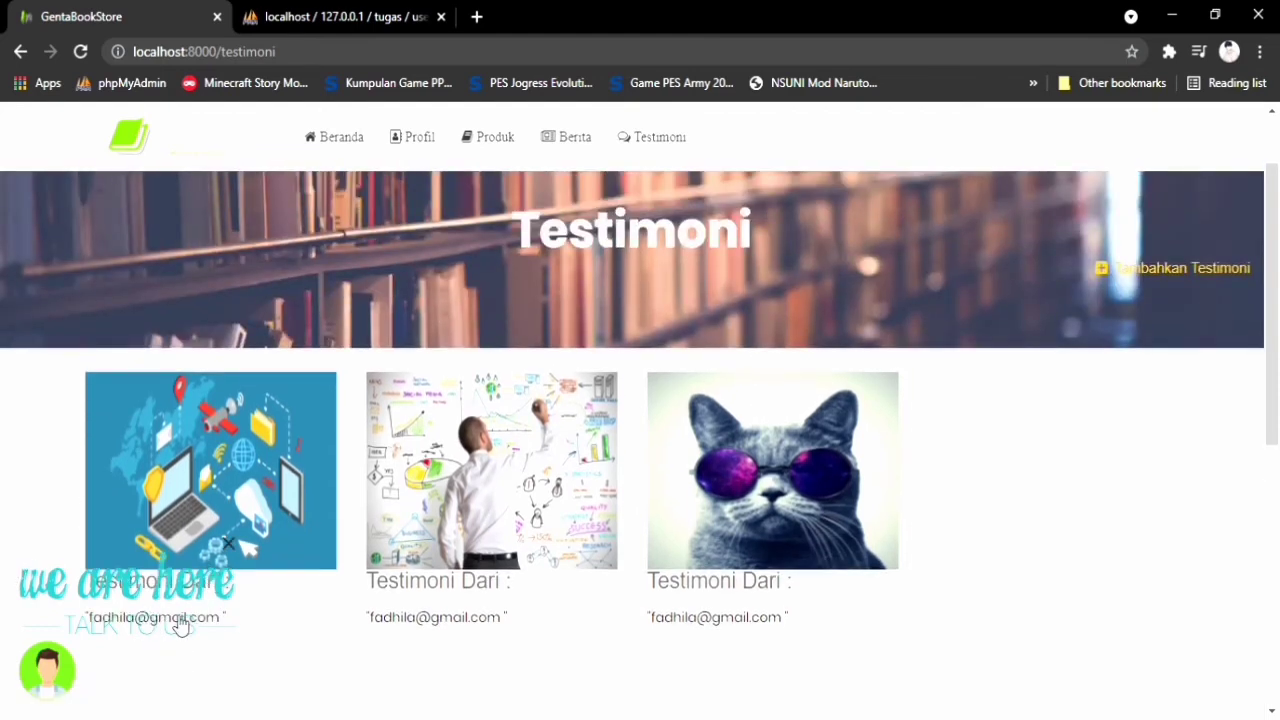
scroll(183, 620, down, 2)
scroll(180, 640, up, 3)
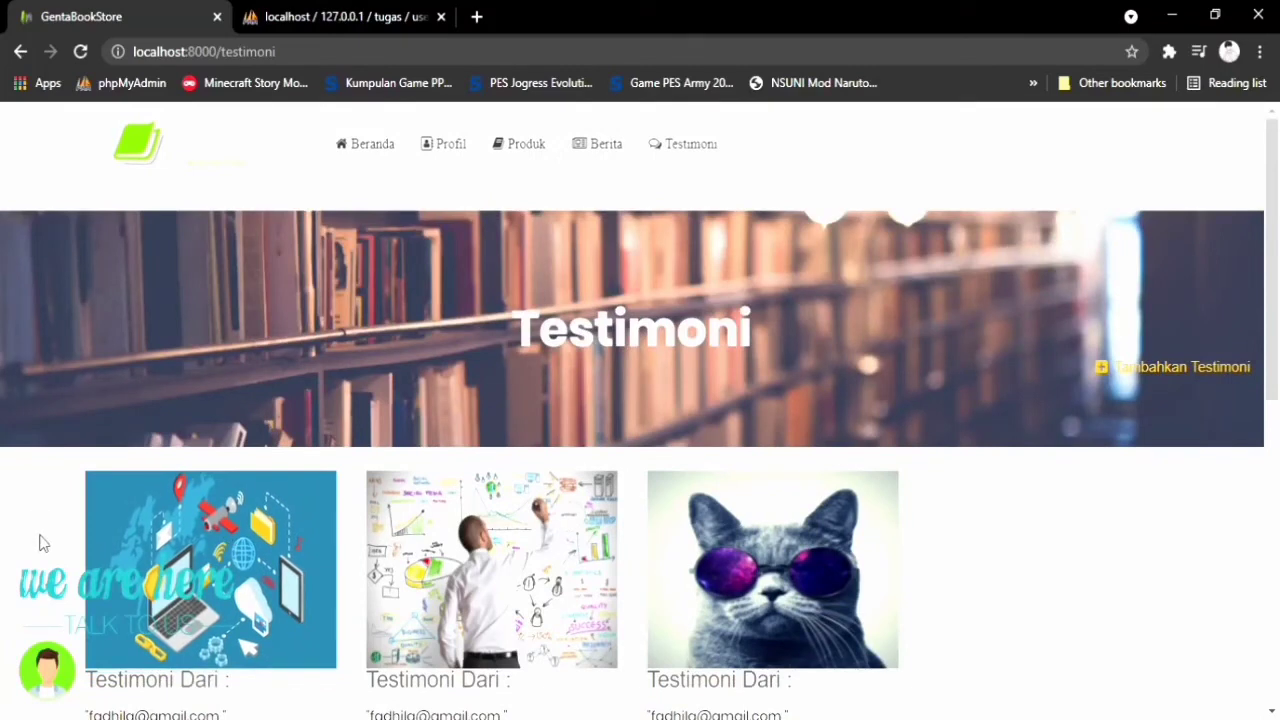
mouse_move(88, 678)
In the live chat, send 'hal, boleh tau produknya' asking about the products
click(62, 660)
click(148, 618)
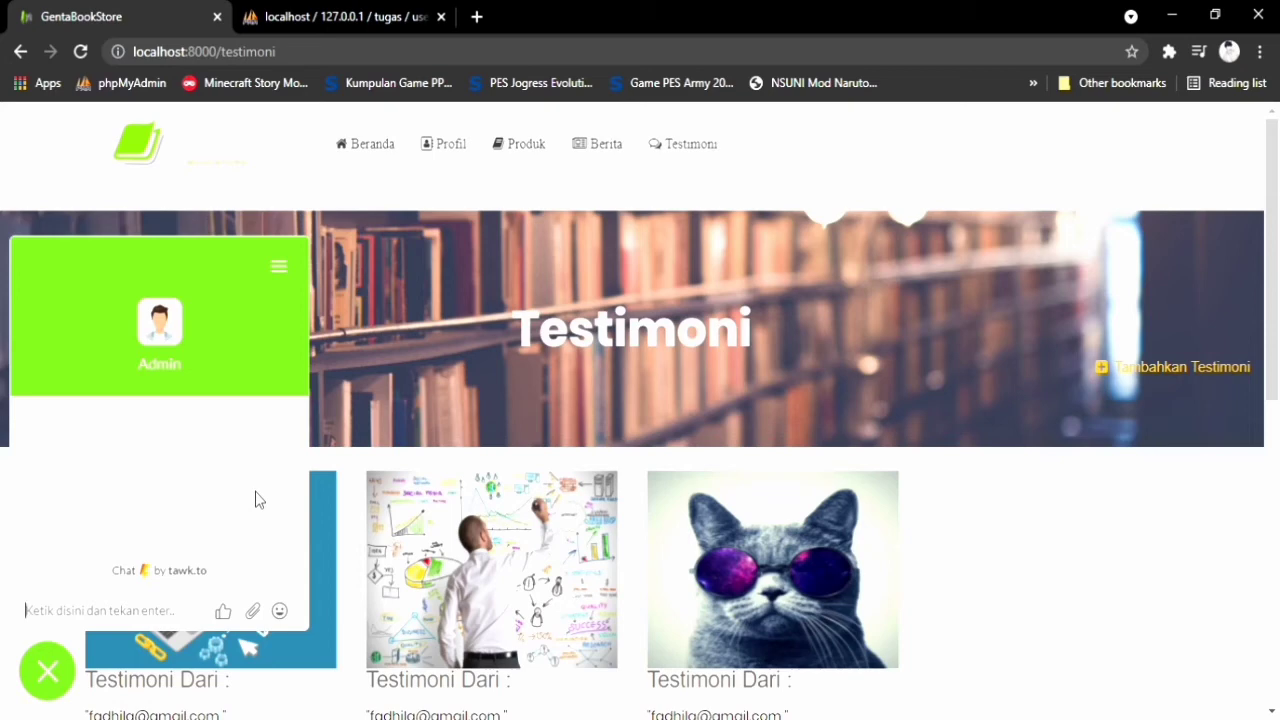
text(hal)
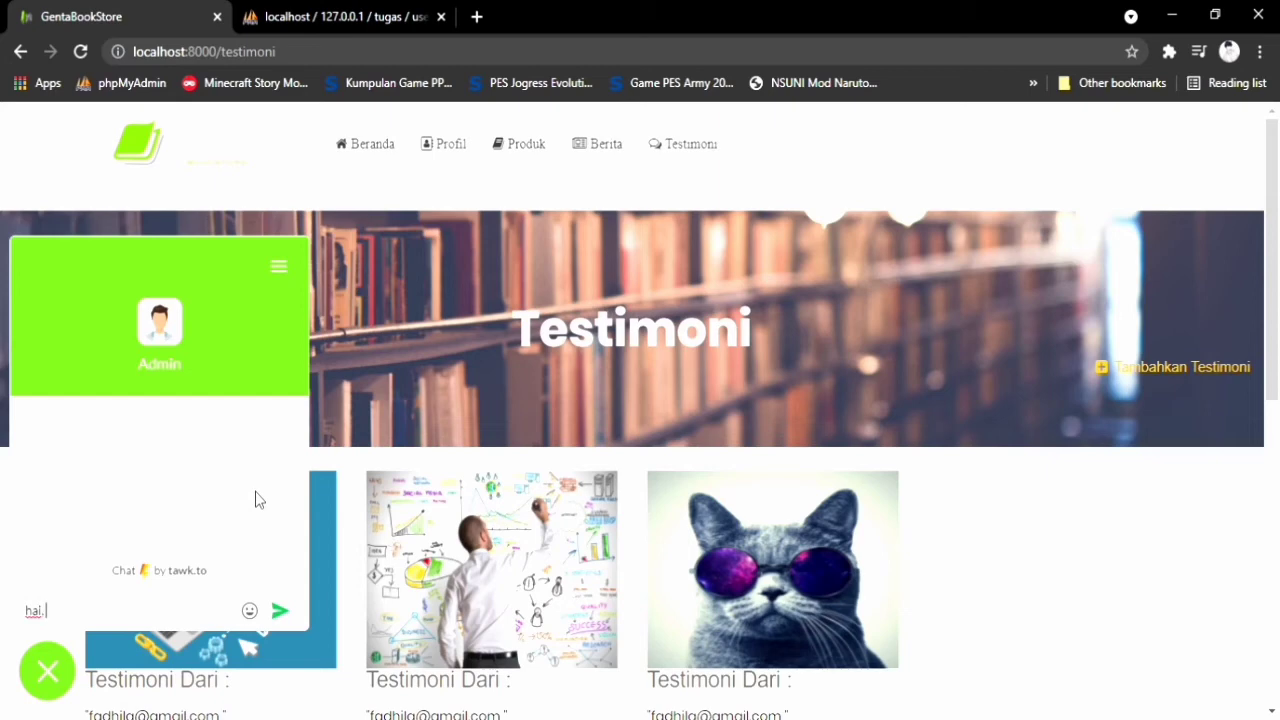
text(, boleh tau produknya)
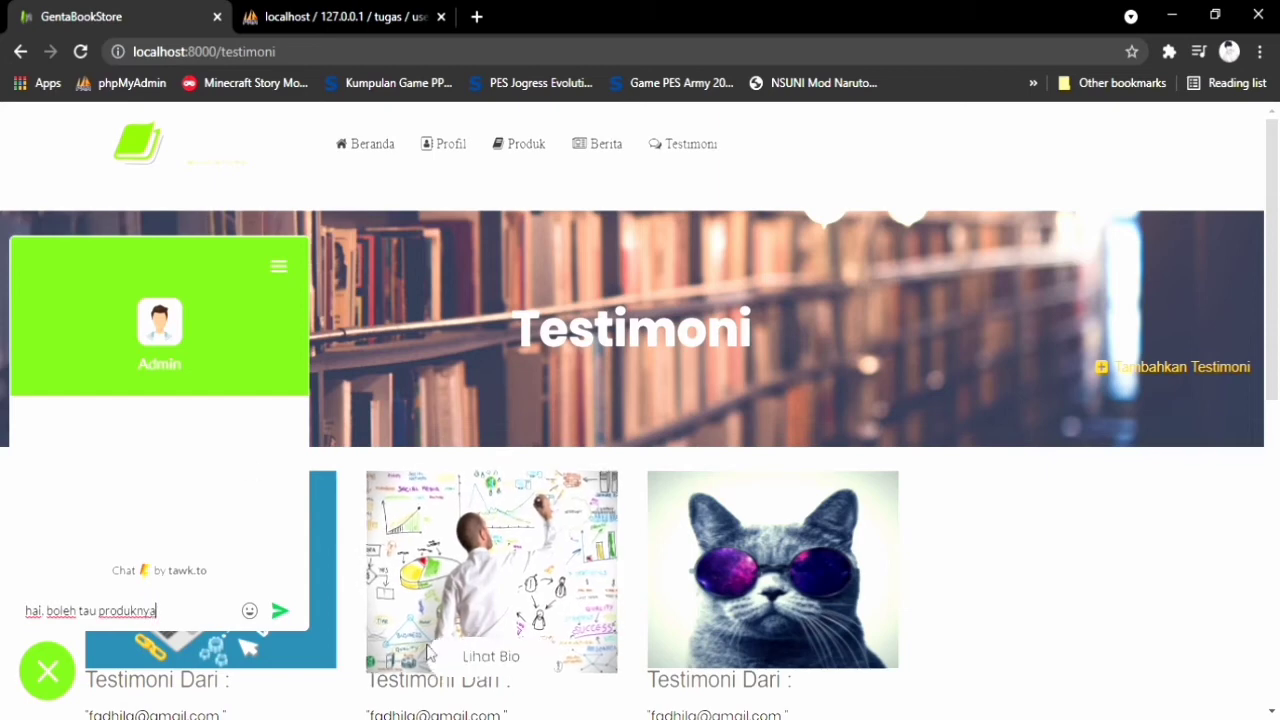
click(281, 611)
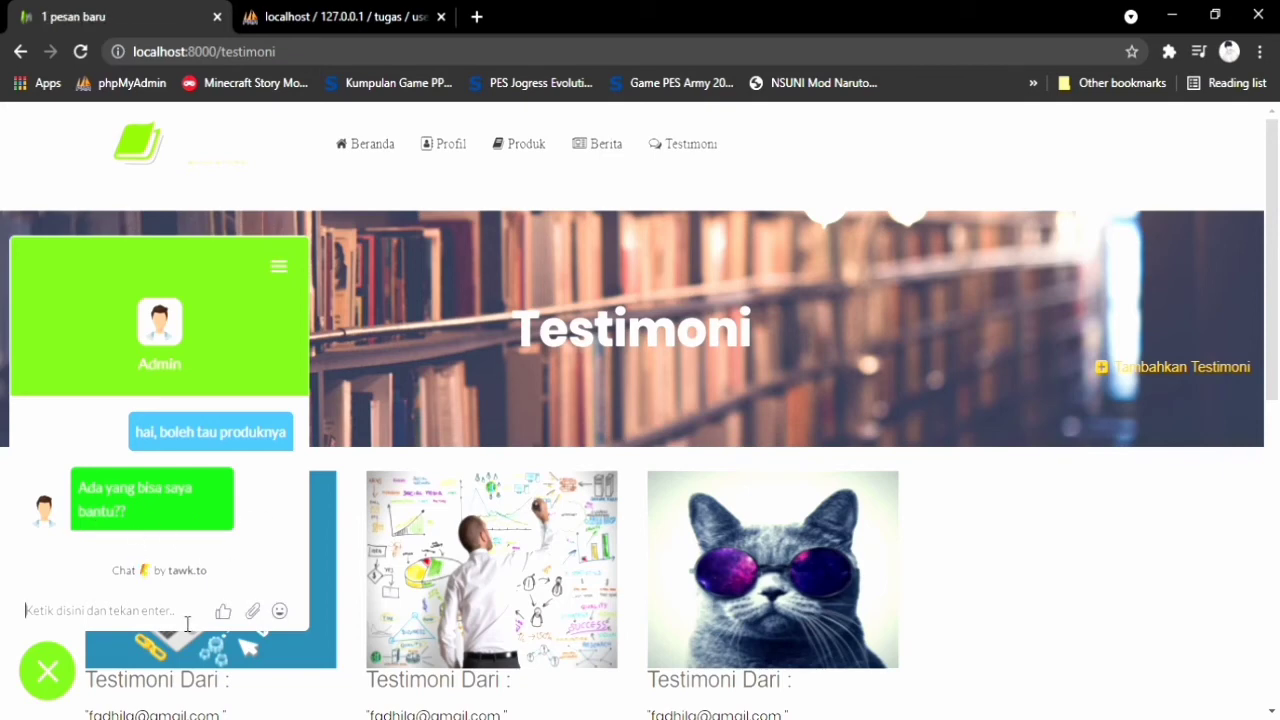
Send 'kami butuh buku yang memotiv' requesting motivational books, and close the chat
text(kam)
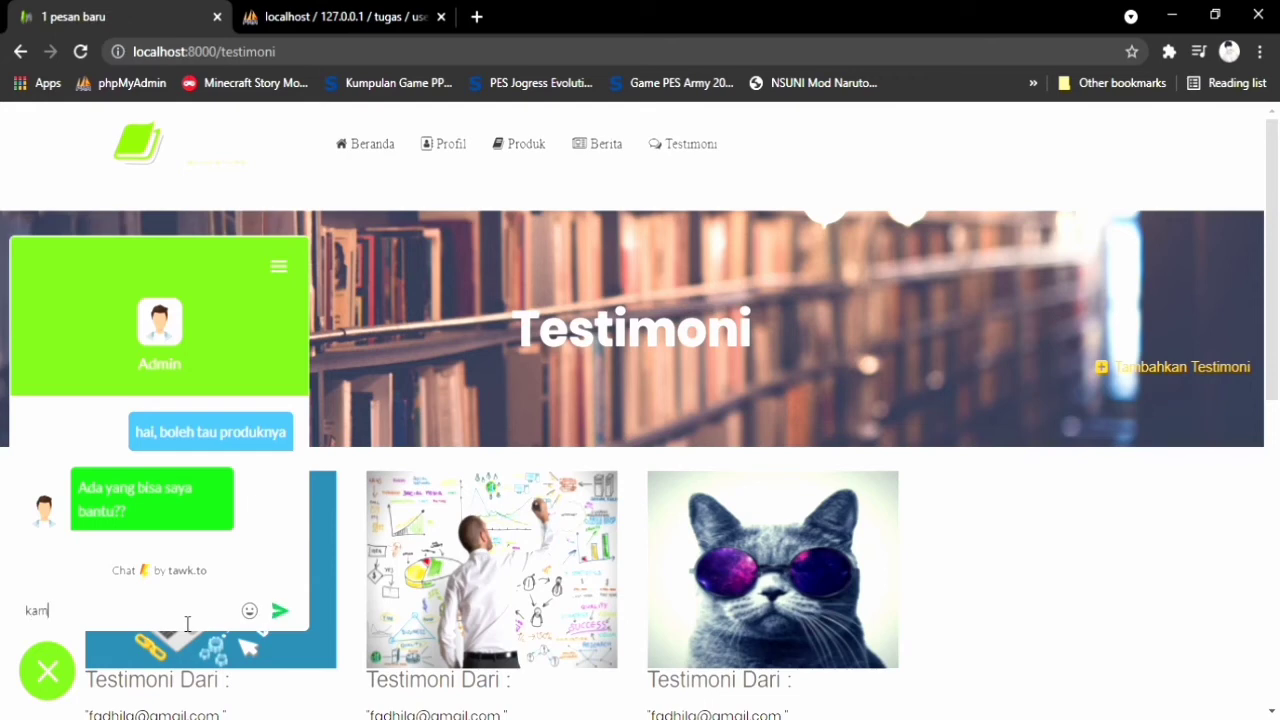
text(i butuh buku yang memotivasi)
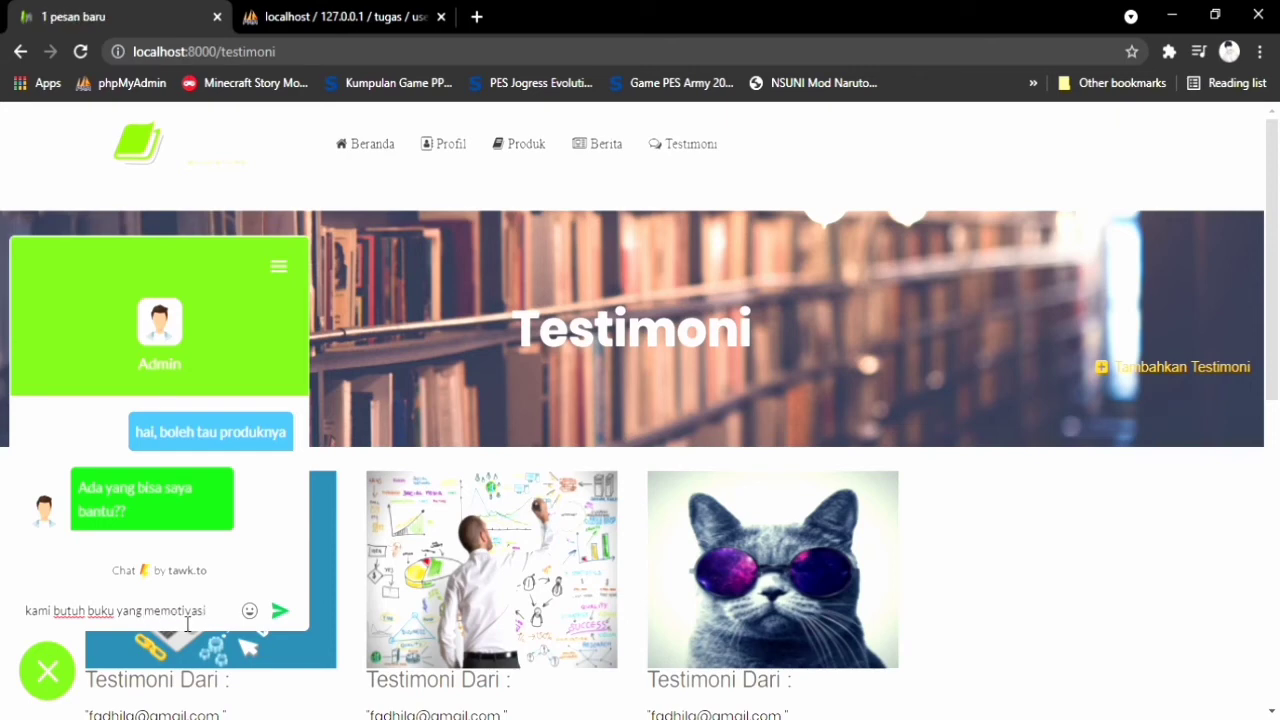
click(281, 610)
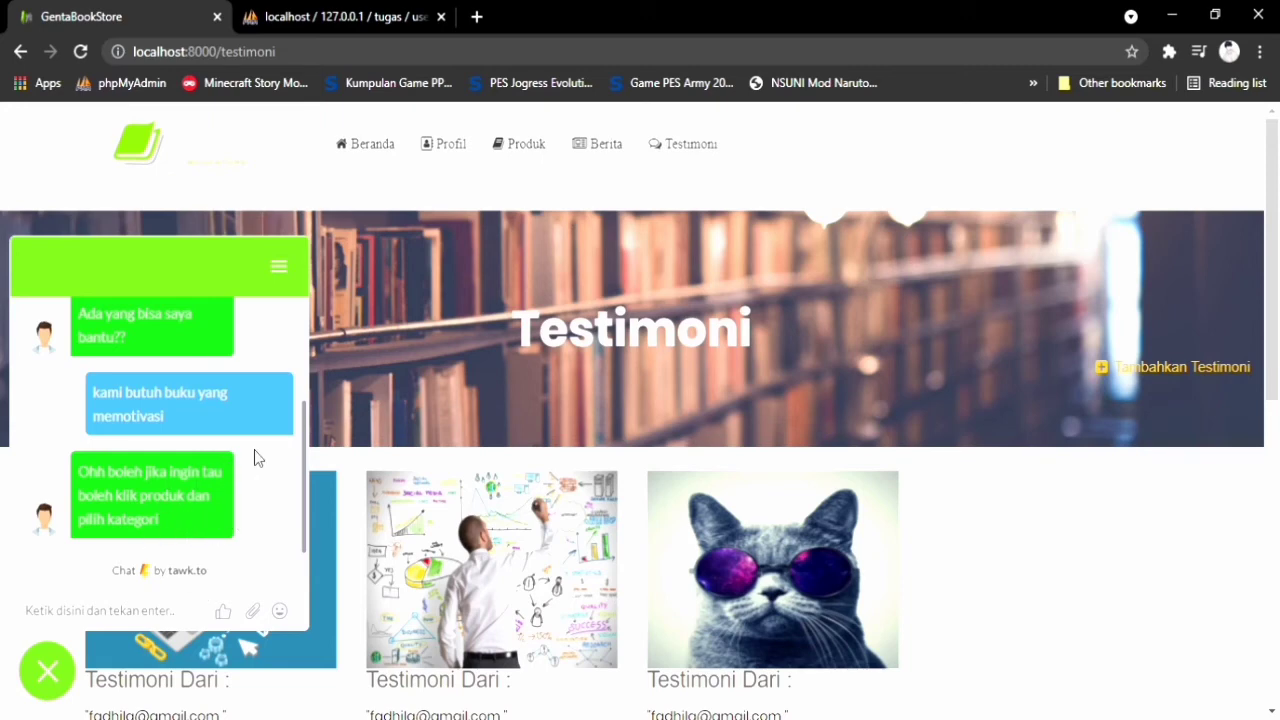
click(47, 670)
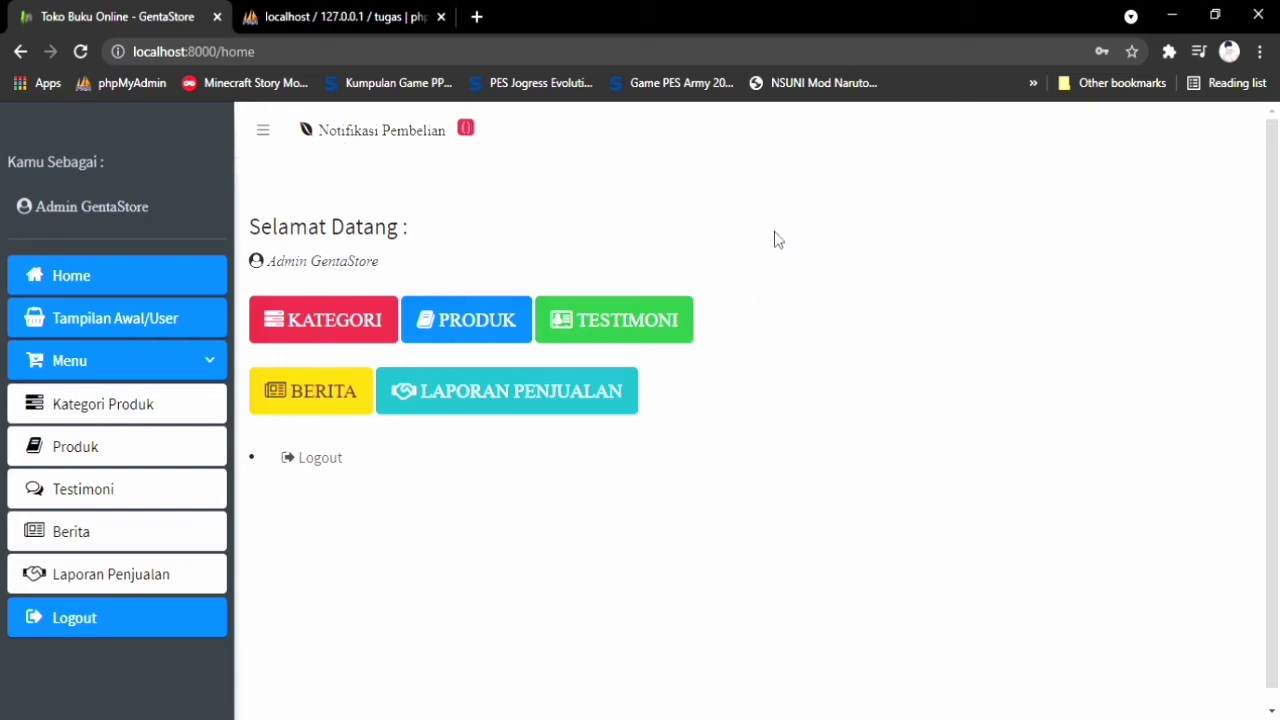
Collapse and re-expand the sidebar Menu, then go to the Kategori Produk list
click(205, 372)
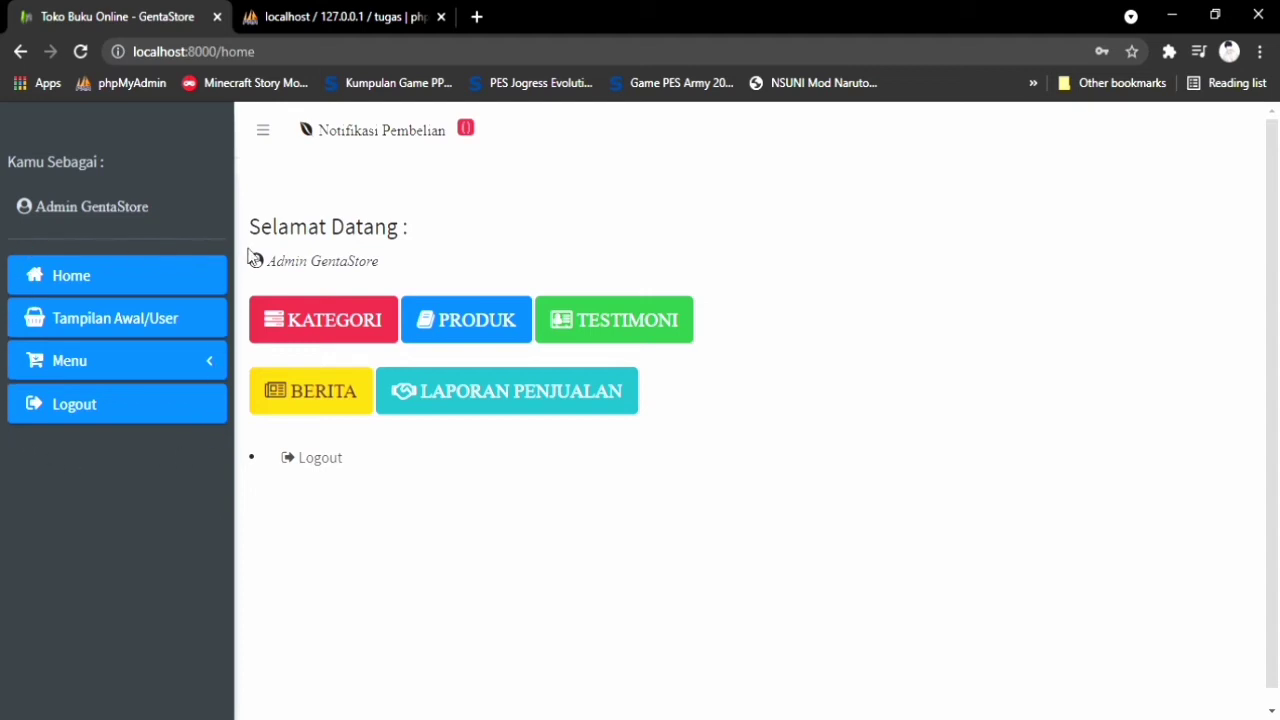
click(195, 368)
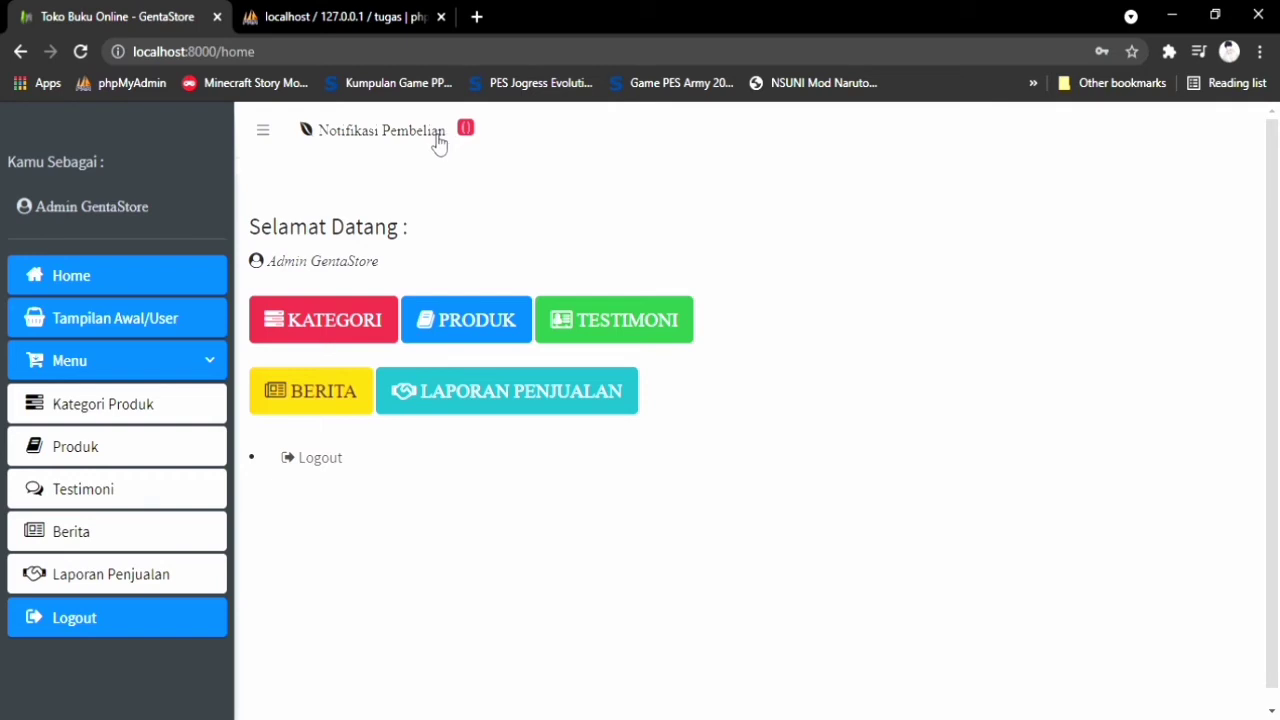
click(148, 412)
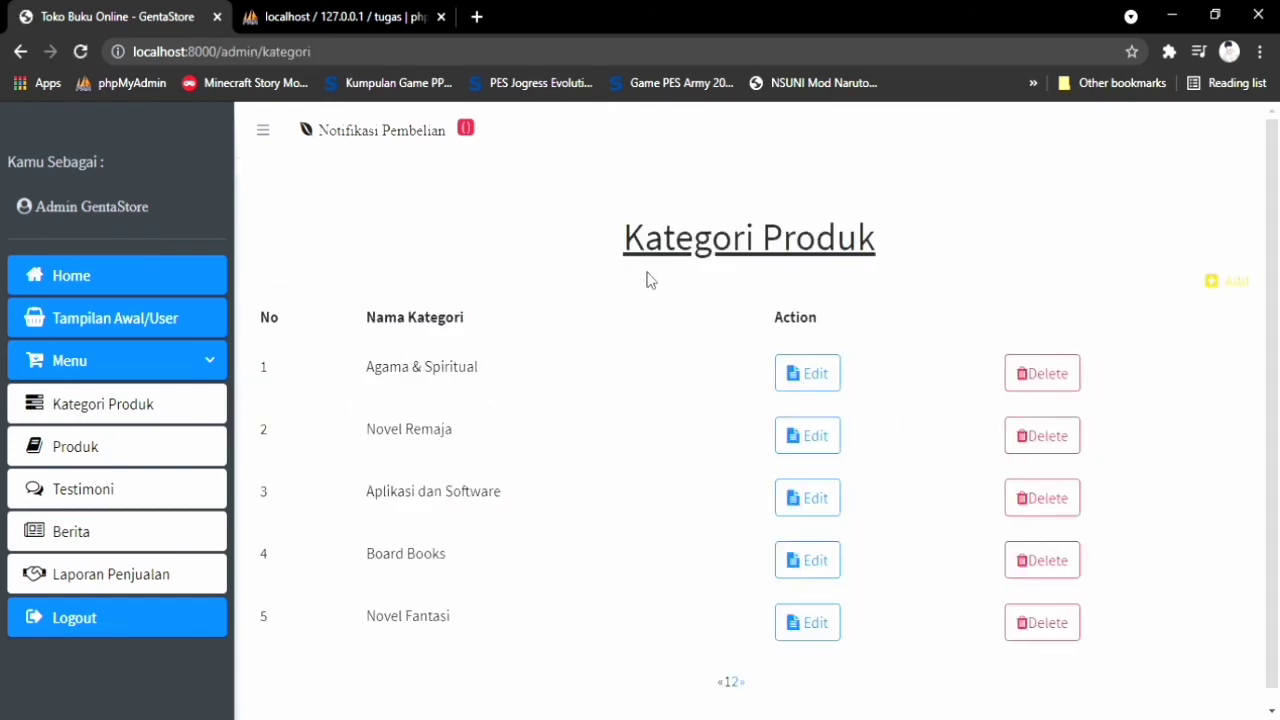
Preview the Add Kategori Produk form, return to the category list, then open the Produk book list
click(1235, 283)
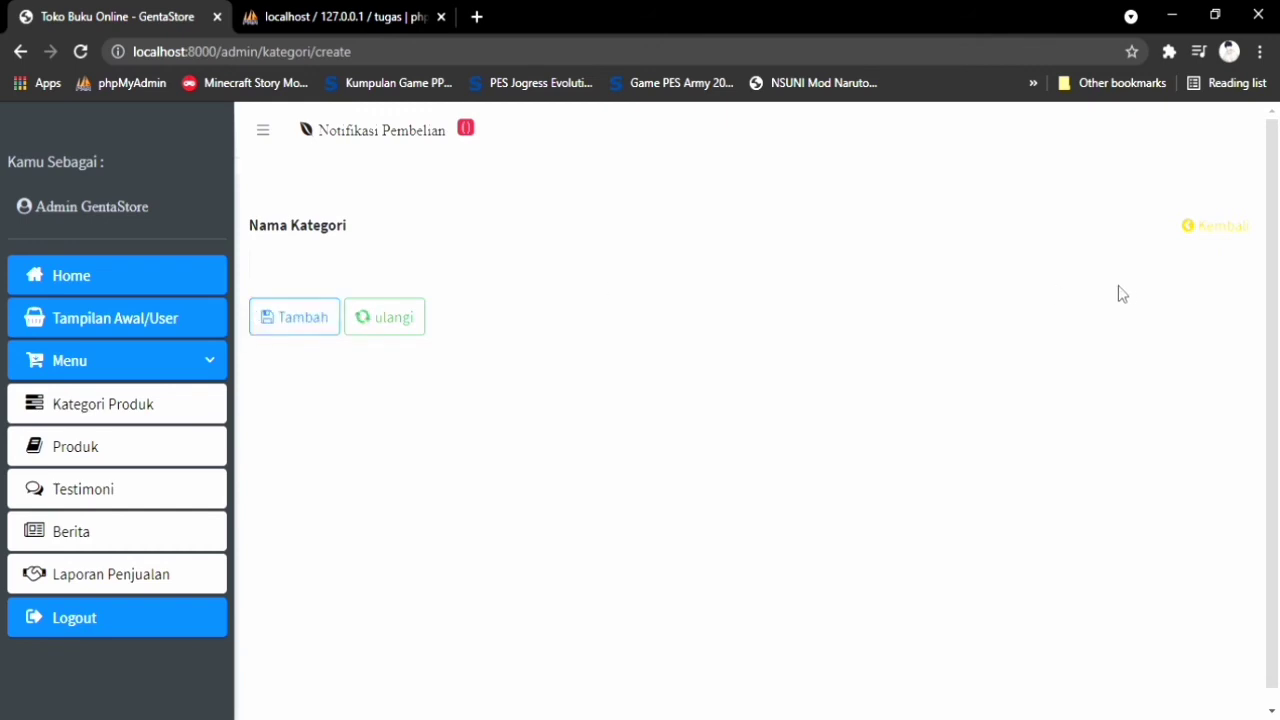
click(1208, 228)
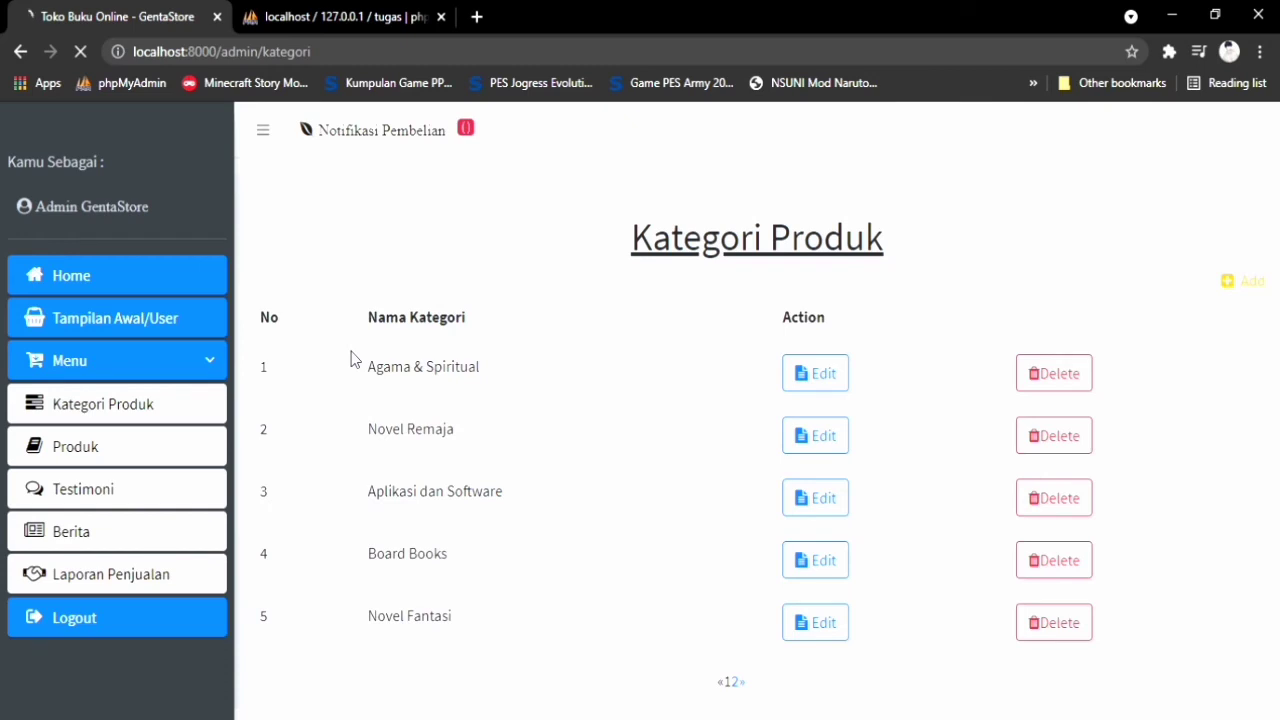
click(160, 455)
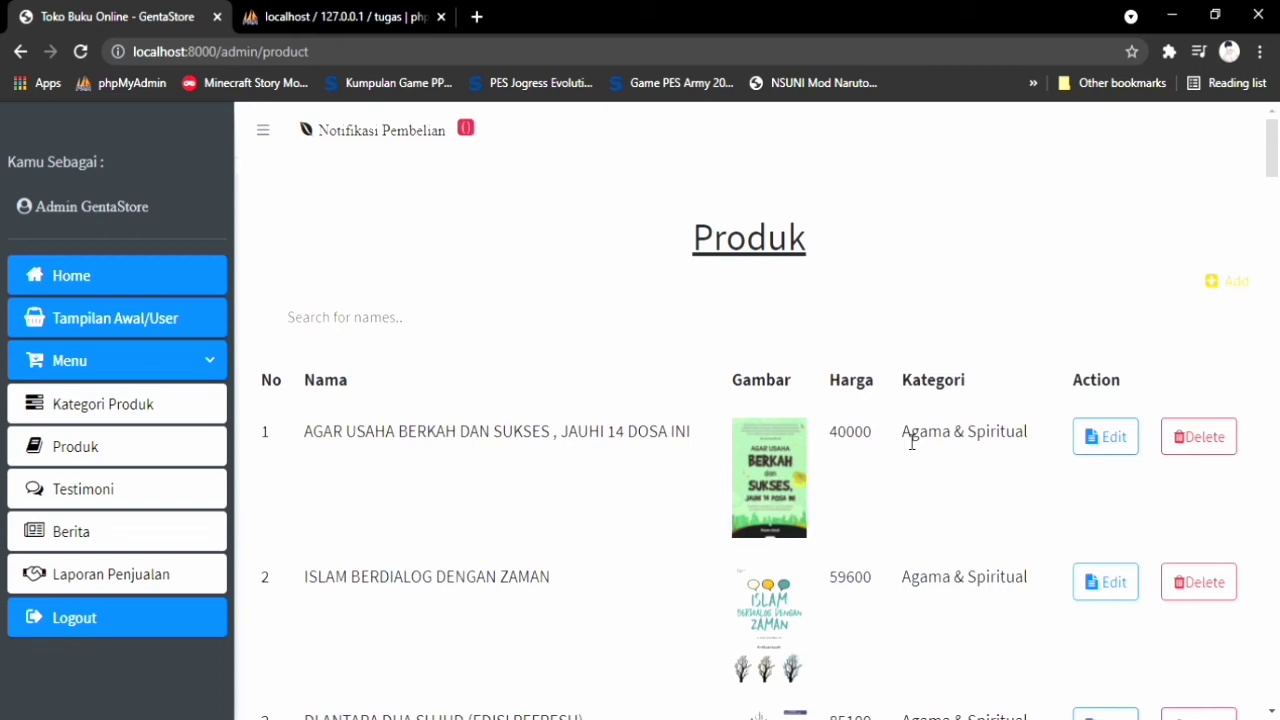
Inspect the Produk table, noting row 1's Agama & Spiritual category and scrolling the list, then open Testimoni
drag(903, 442, 1031, 446)
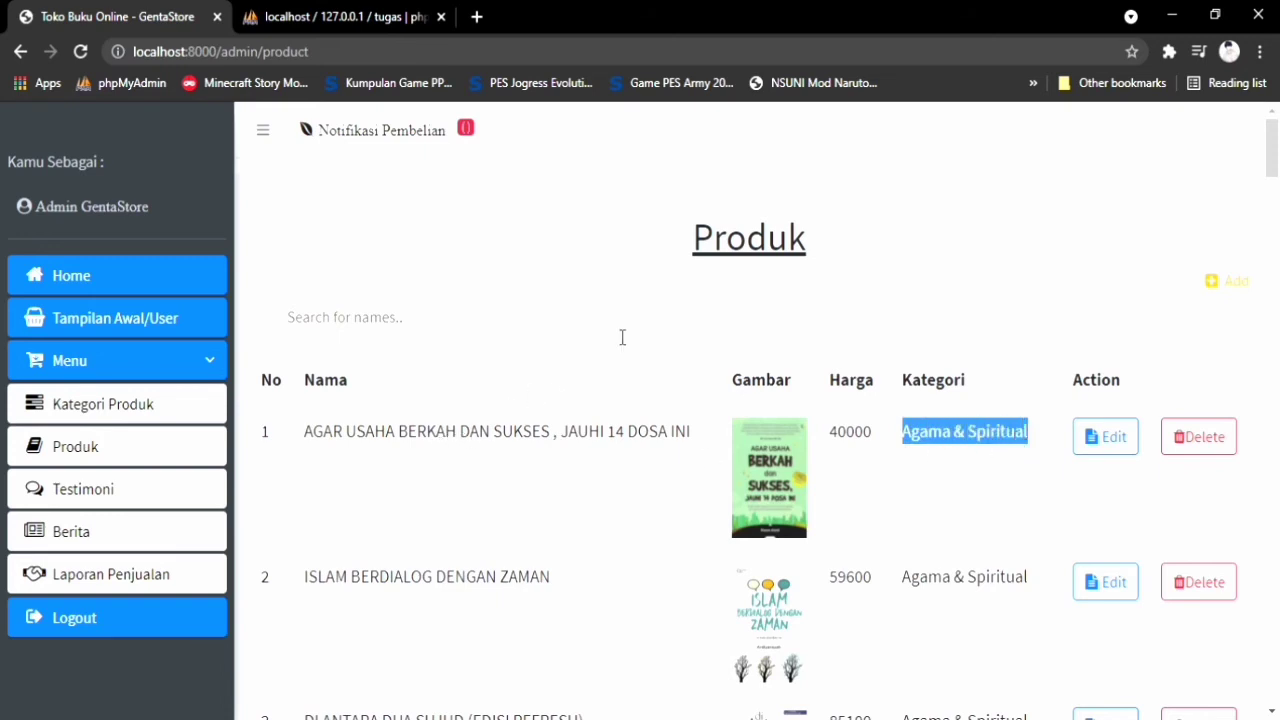
click(934, 243)
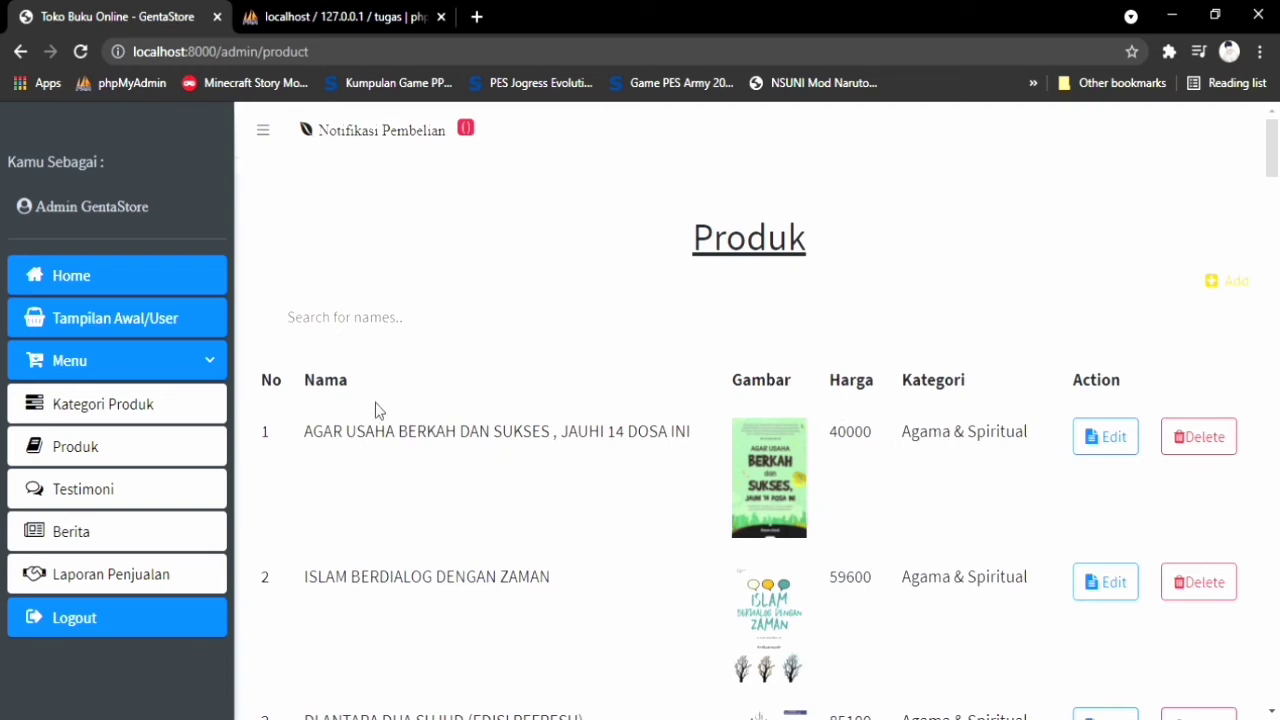
scroll(378, 410, down, 1)
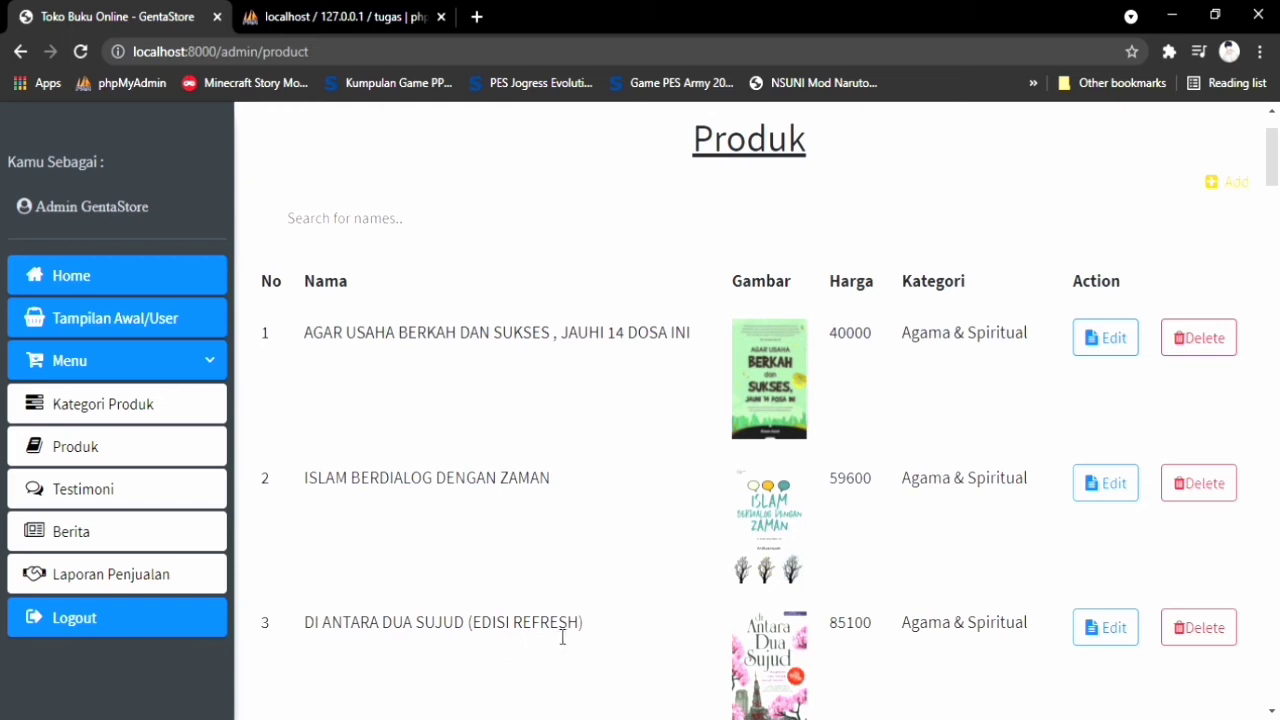
scroll(1050, 575, down, 2)
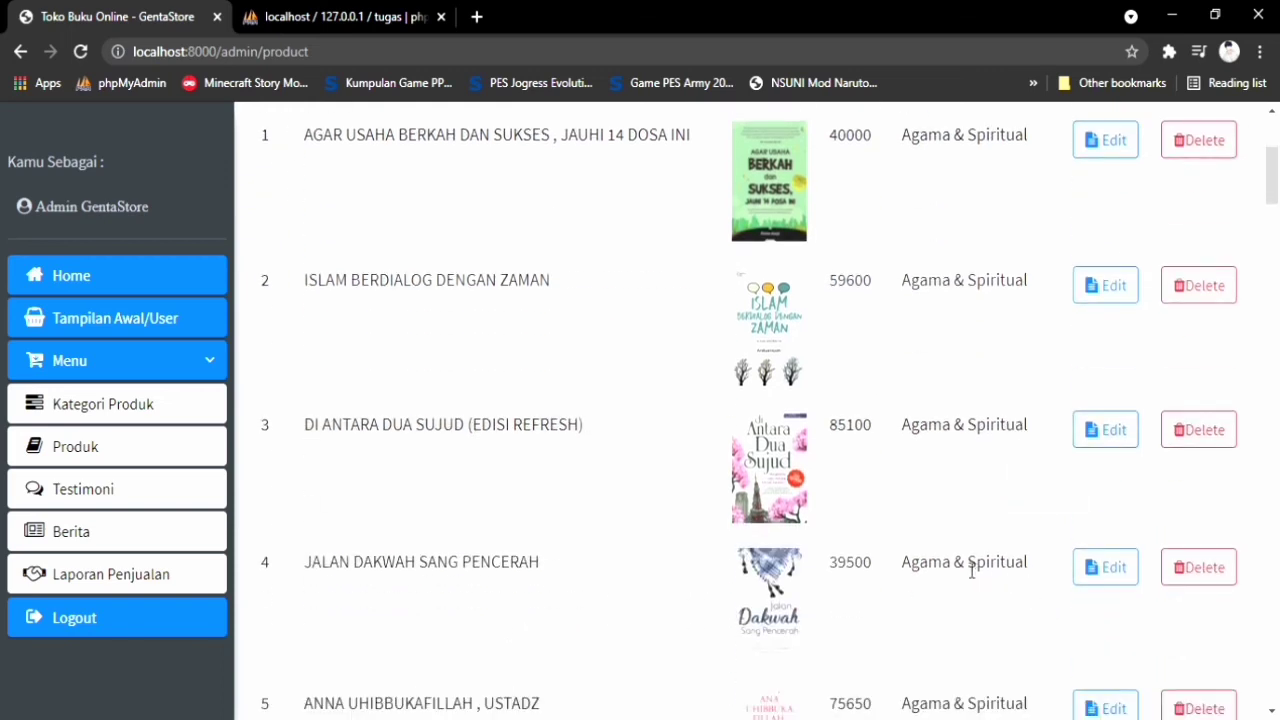
scroll(945, 563, down, 1)
scroll(914, 557, up, 4)
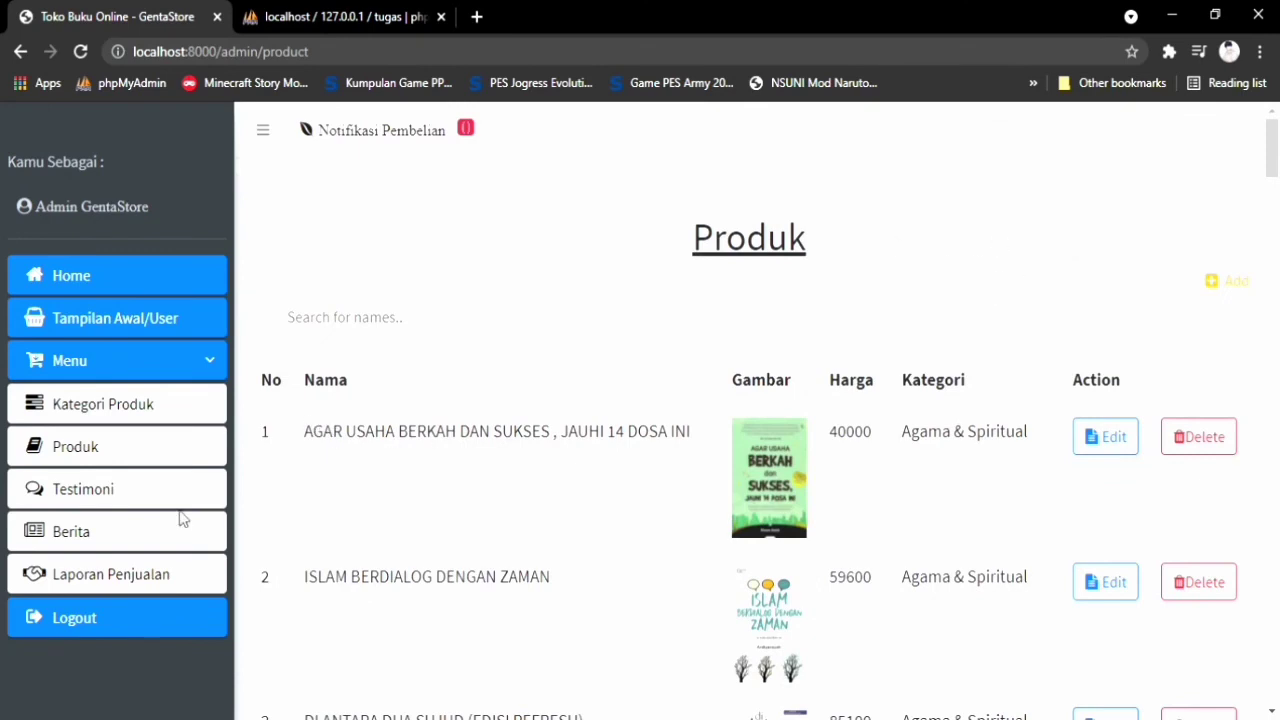
click(75, 490)
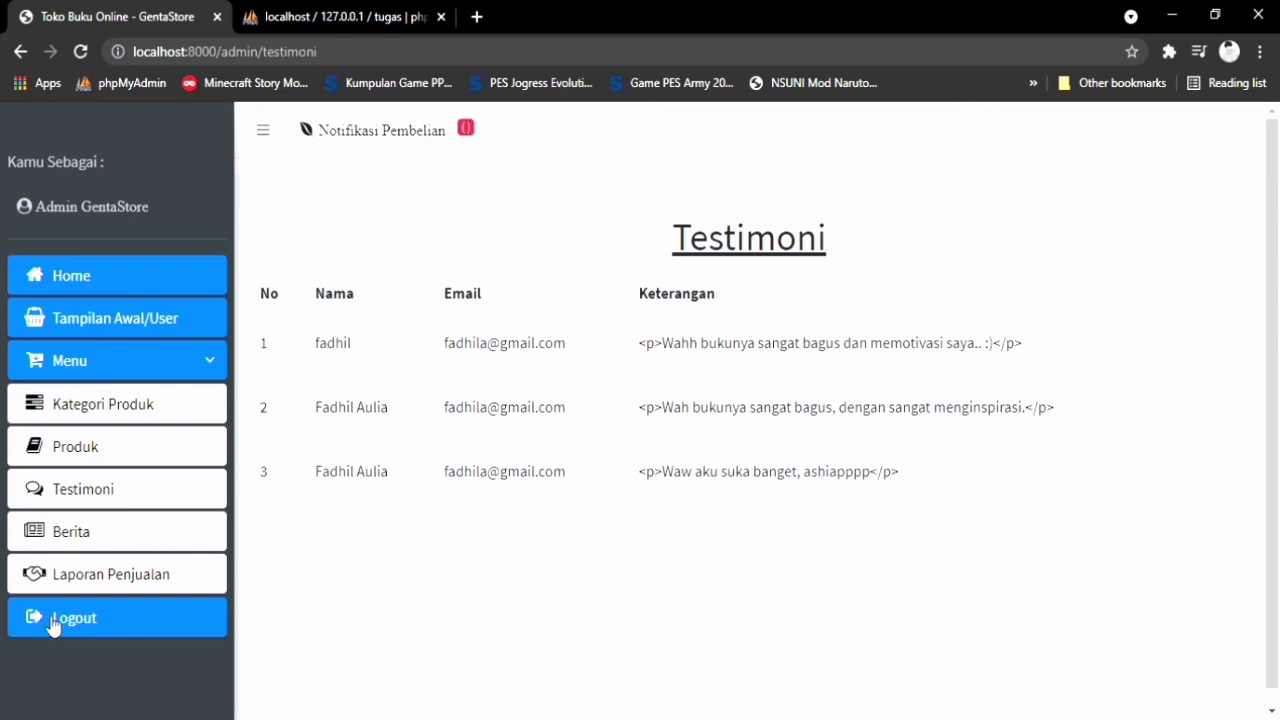
Show the admin Berita table with its three articles, from the UNY anti-bullying story to Diary Islami
click(151, 531)
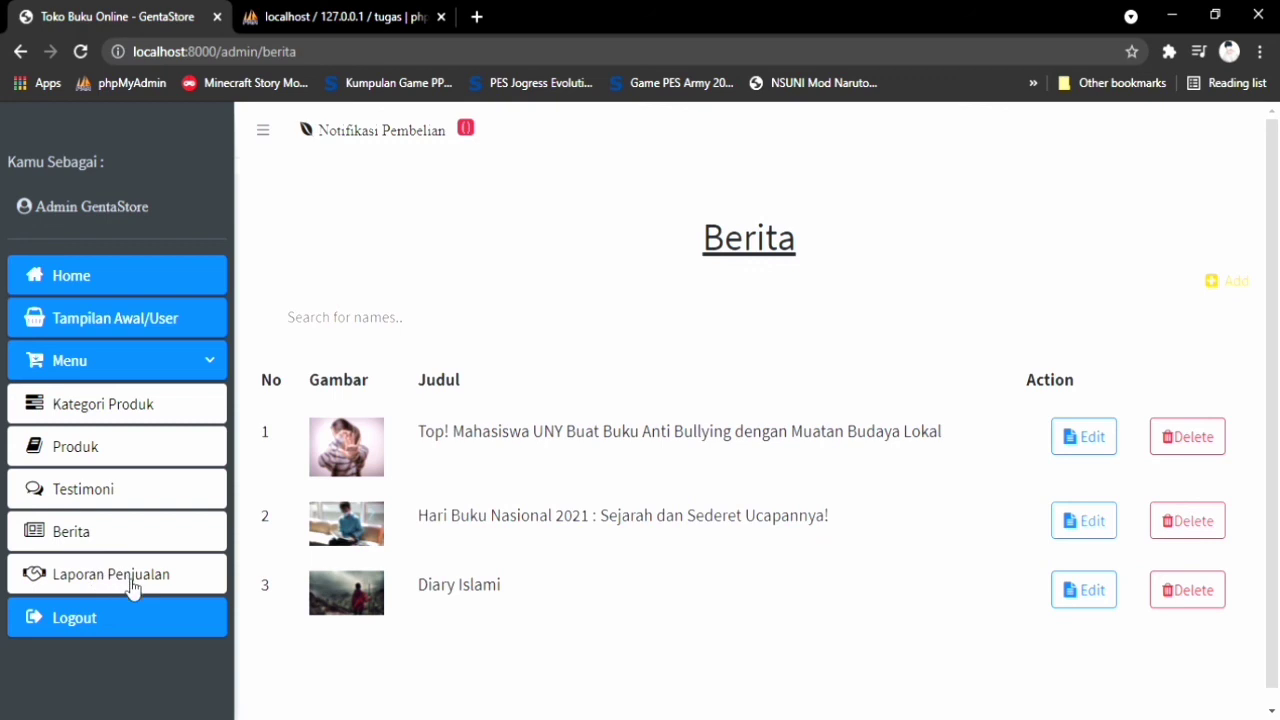
click(131, 586)
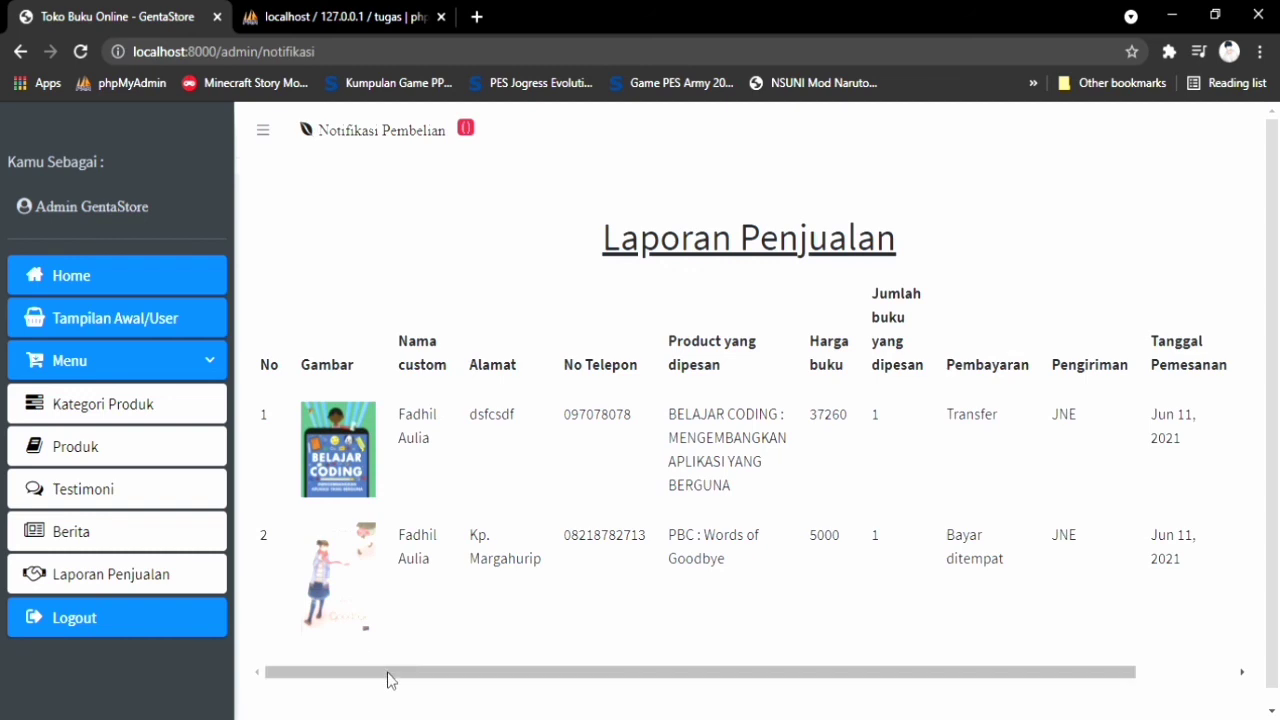
drag(389, 677, 354, 651)
mouse_move(726, 683)
mouse_down()
mouse_move(923, 669)
mouse_move(729, 672)
mouse_up()
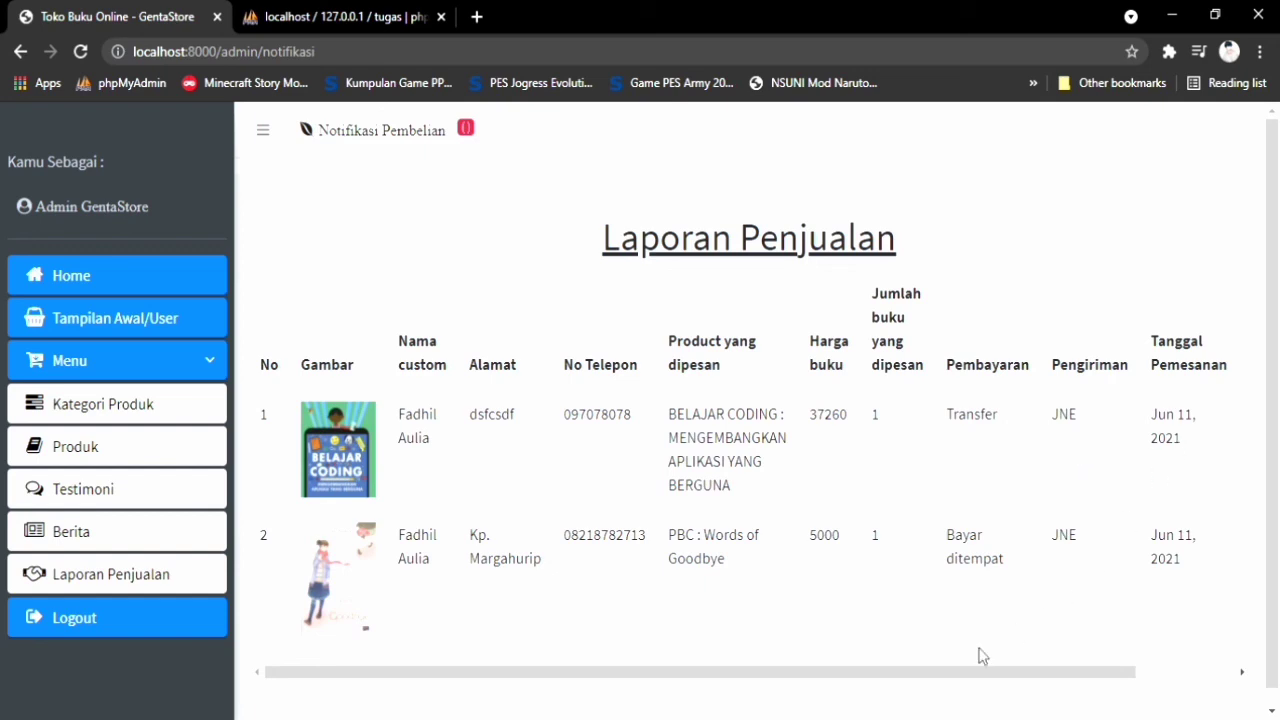
drag(874, 680, 848, 671)
drag(529, 684, 566, 674)
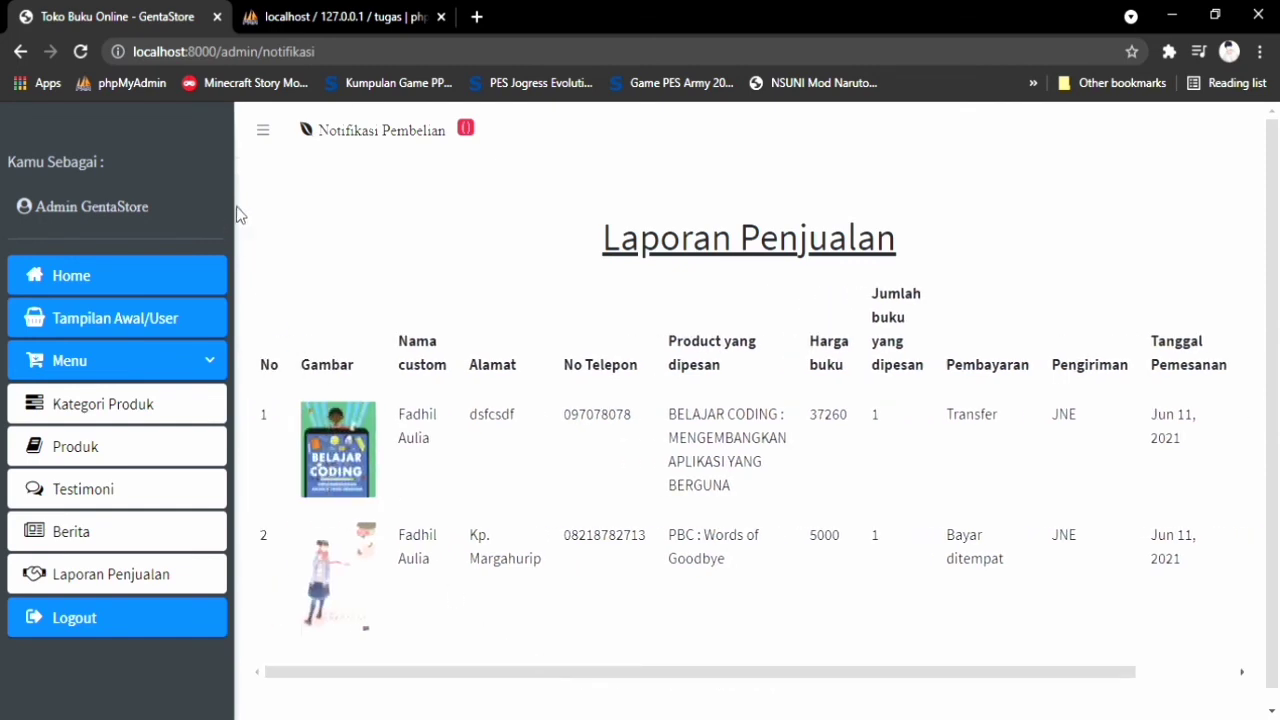